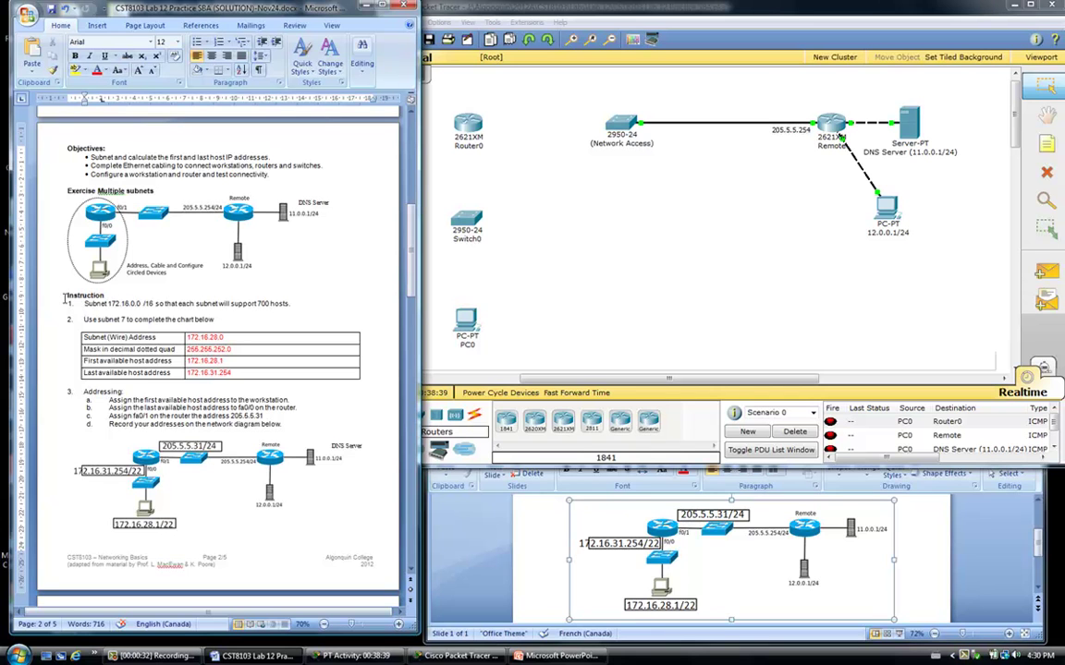
{"action": "left_click_drag", "start_coordinate": [68, 293], "coordinate": [214, 480]}
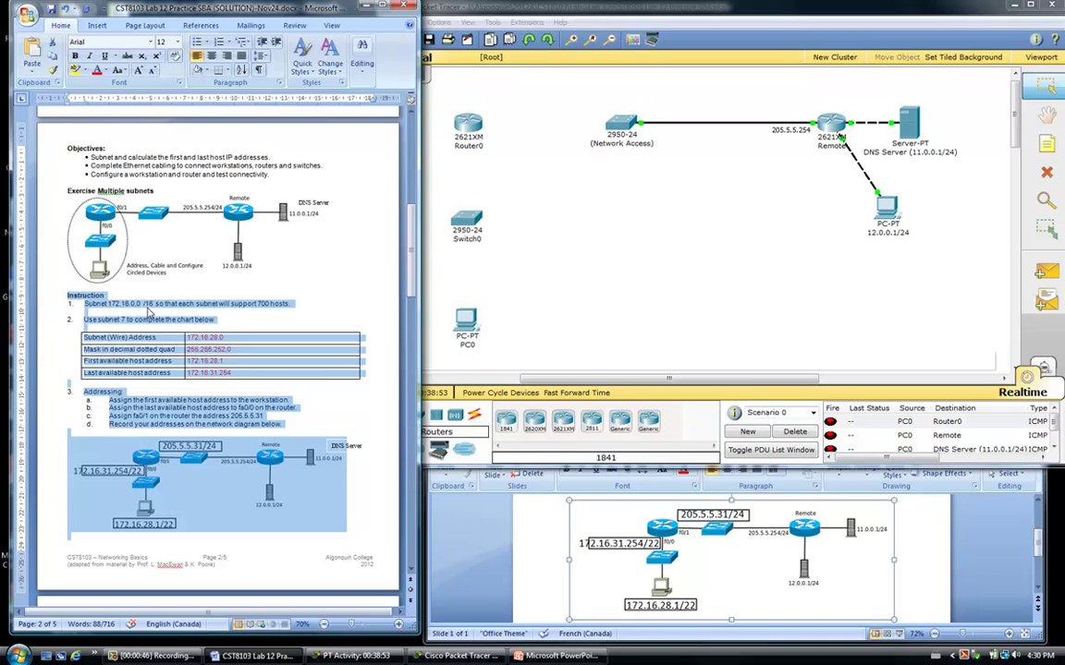
{"action": "left_click", "coordinate": [225, 338]}
{"action": "left_click_drag", "start_coordinate": [225, 338], "coordinate": [186, 338]}
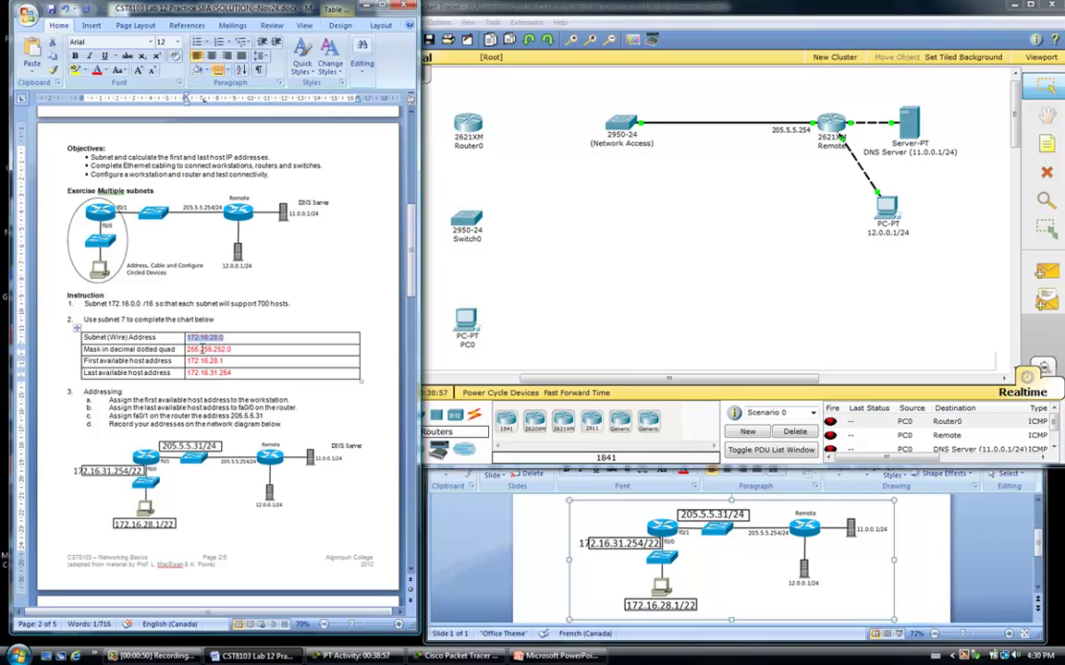
{"action": "left_click", "coordinate": [232, 373]}
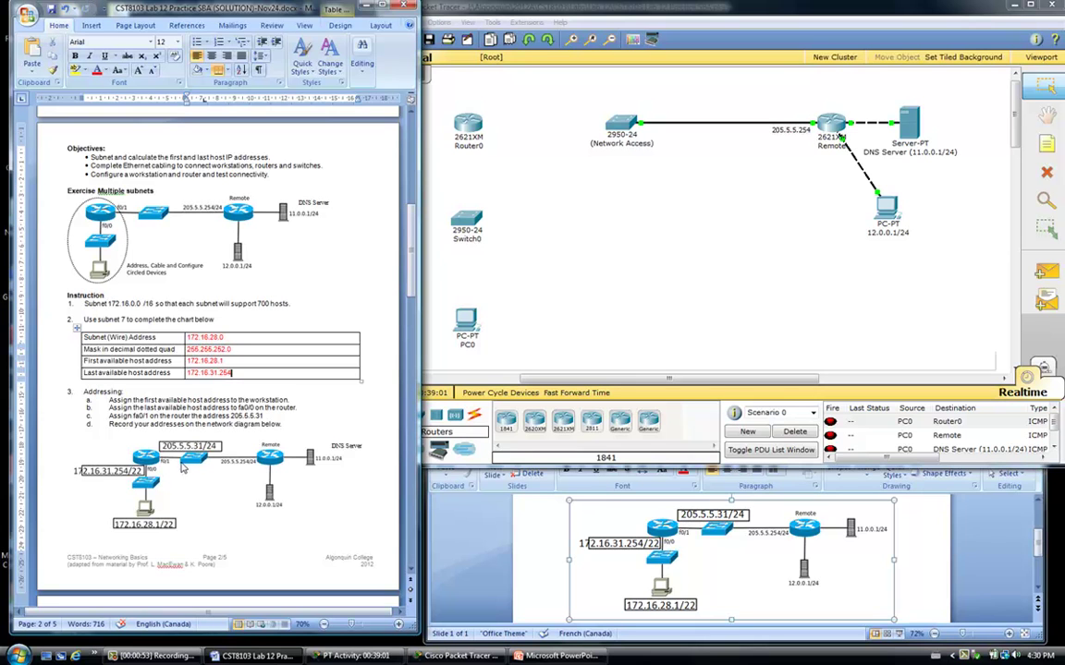
Step: Move down to page 3's cabling and router configuration tables and select the red warning text in item 5
{"action": "key", "text": "Down"}
{"action": "key", "text": "ctrl+shift+Right"}
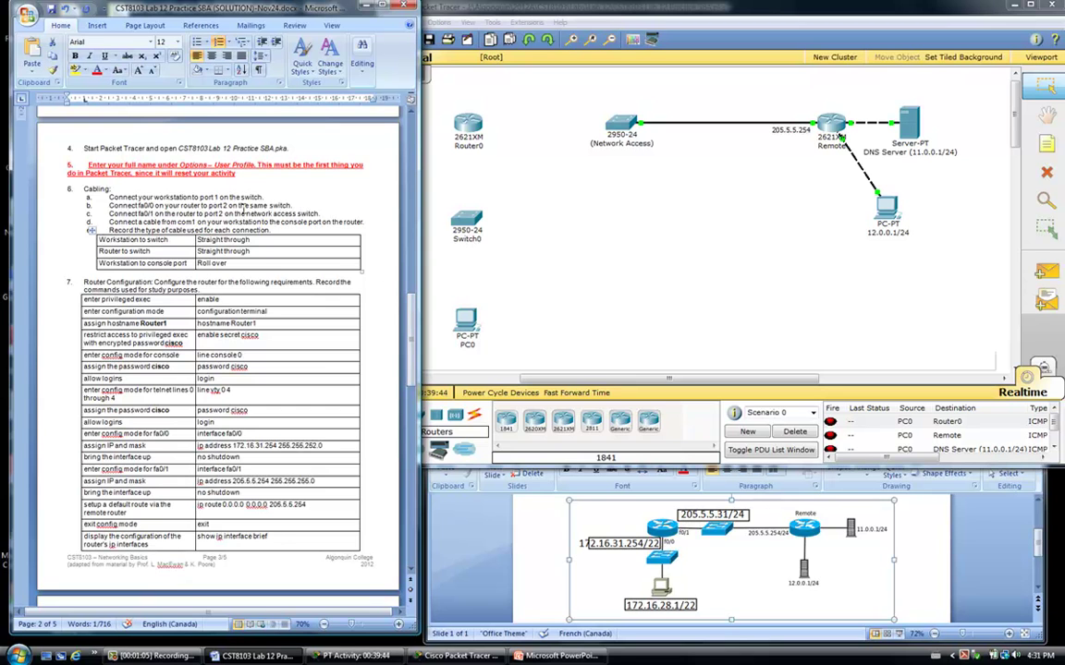
{"action": "left_click_drag", "start_coordinate": [236, 173], "coordinate": [93, 172]}
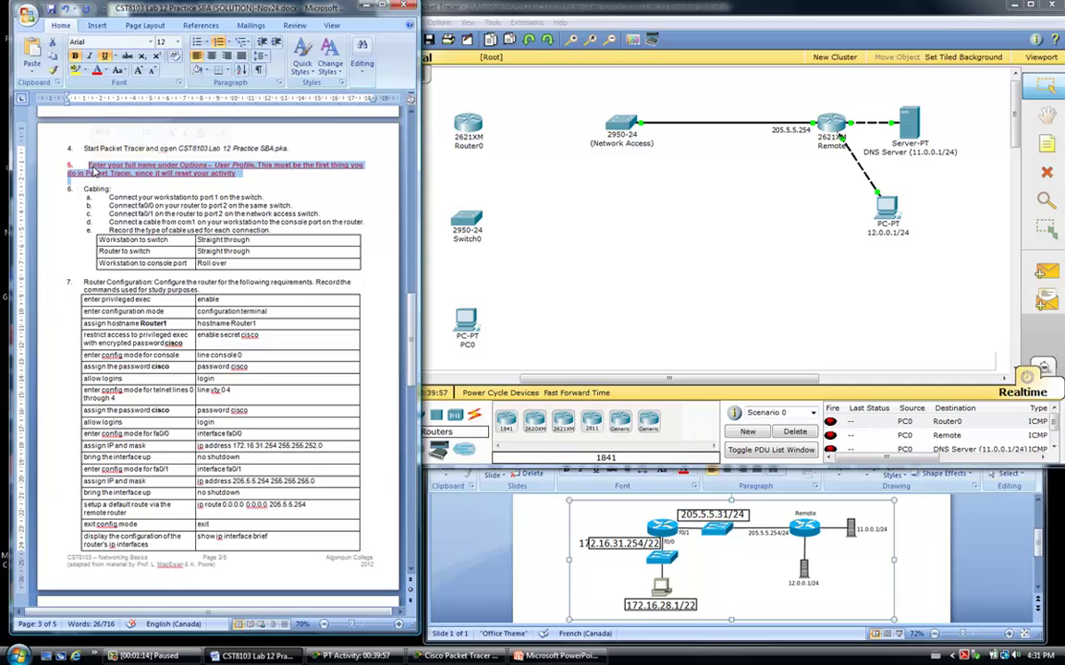
Step: Select the full-name instruction paragraph, then open Packet Tracer's User Profile settings
{"action": "left_click", "coordinate": [145, 167]}
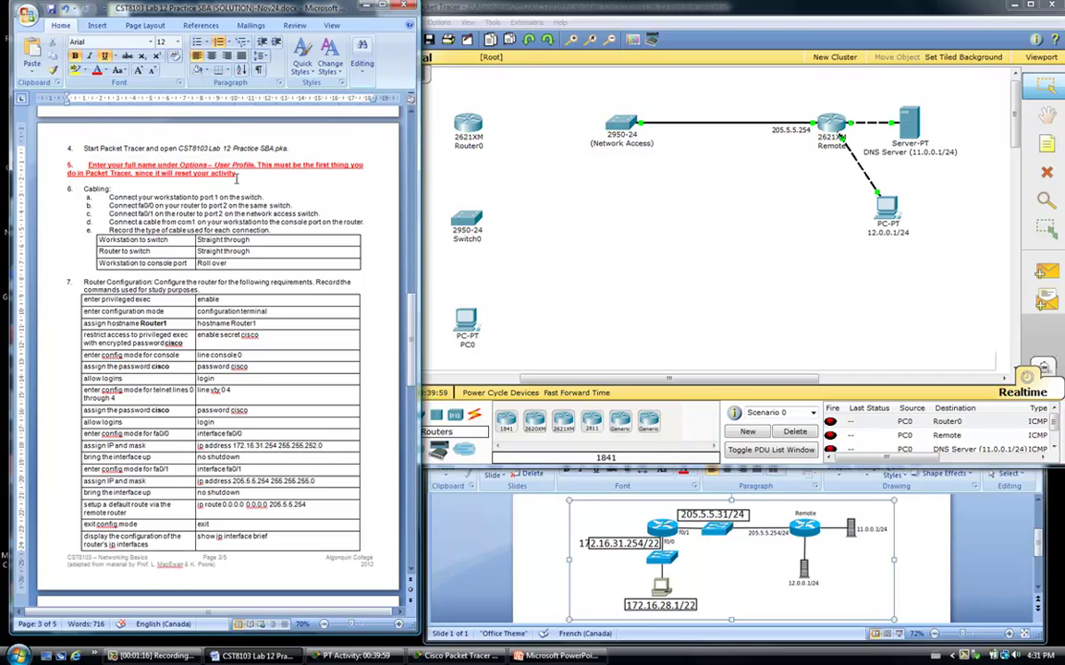
{"action": "triple_click", "coordinate": [96, 173]}
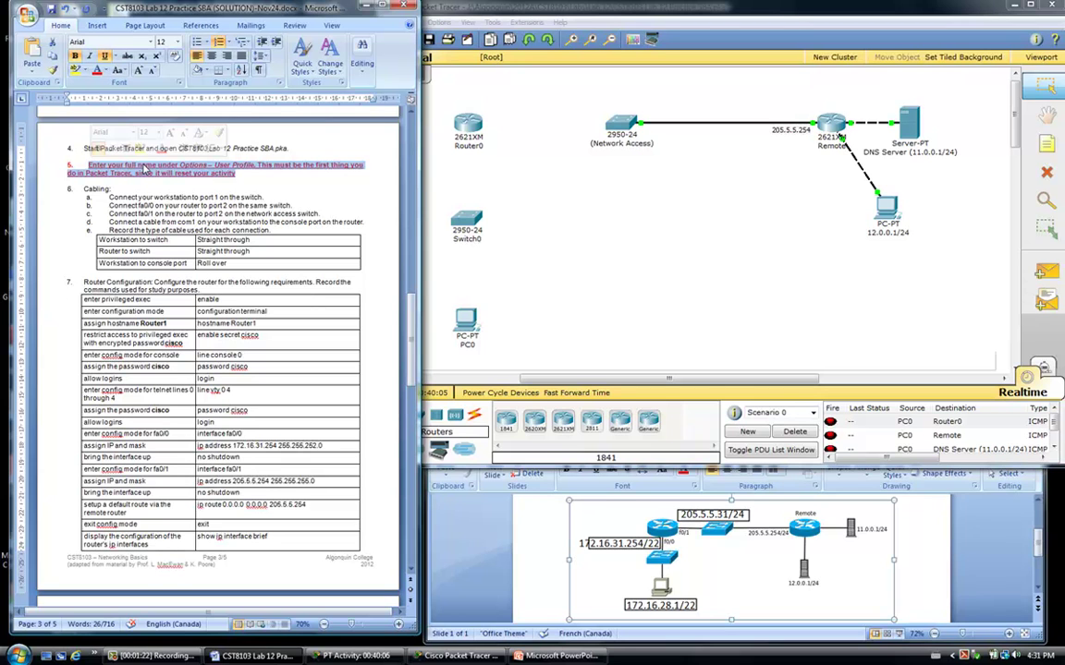
{"action": "left_click", "coordinate": [439, 21]}
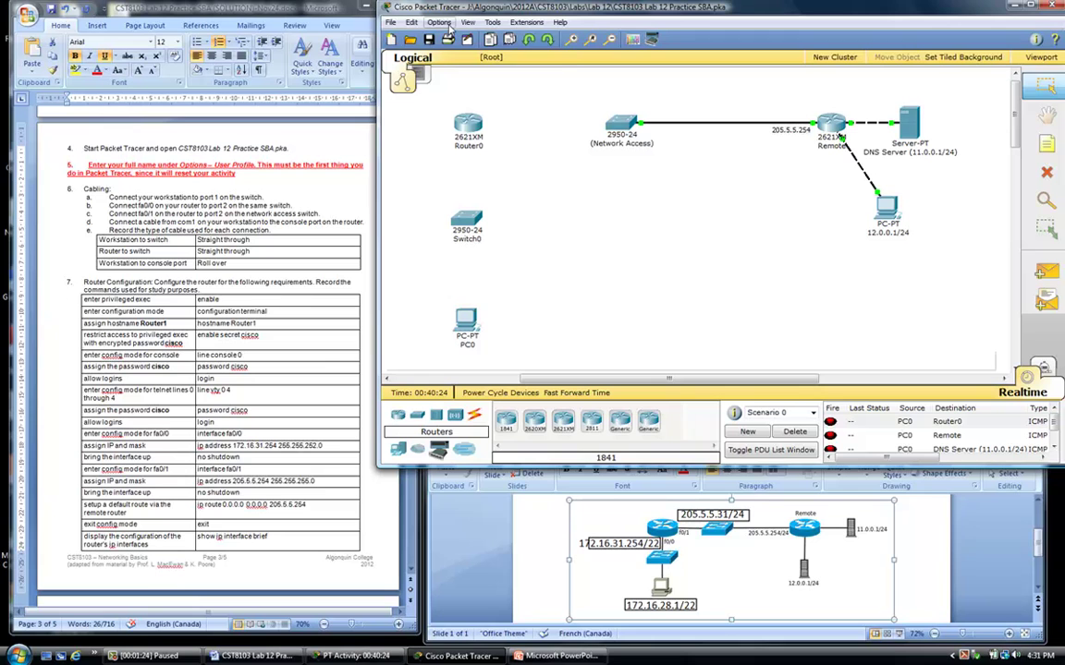
{"action": "left_click", "coordinate": [452, 54]}
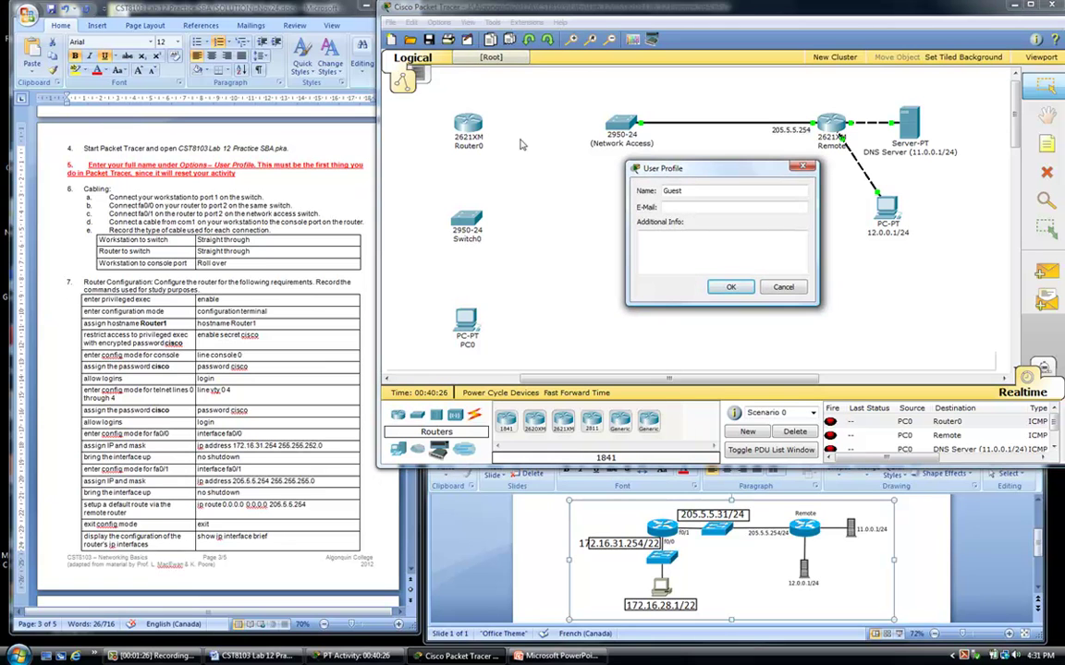
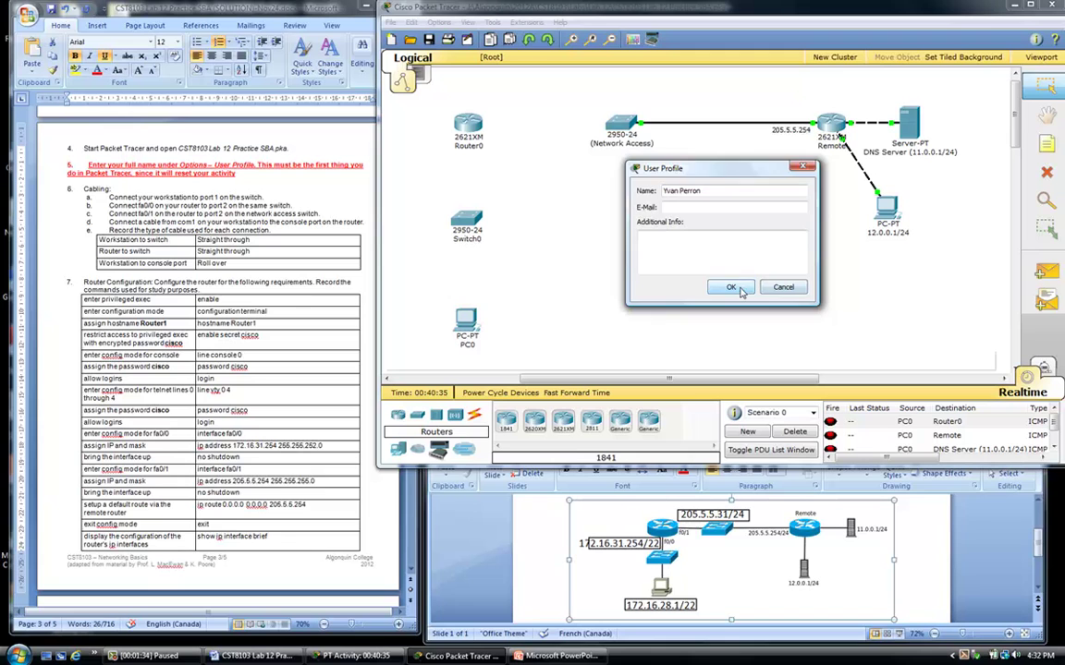
Step: Replace Guest with the student's full name, save the profile, and accept the activity reset
{"action": "left_click", "coordinate": [730, 286]}
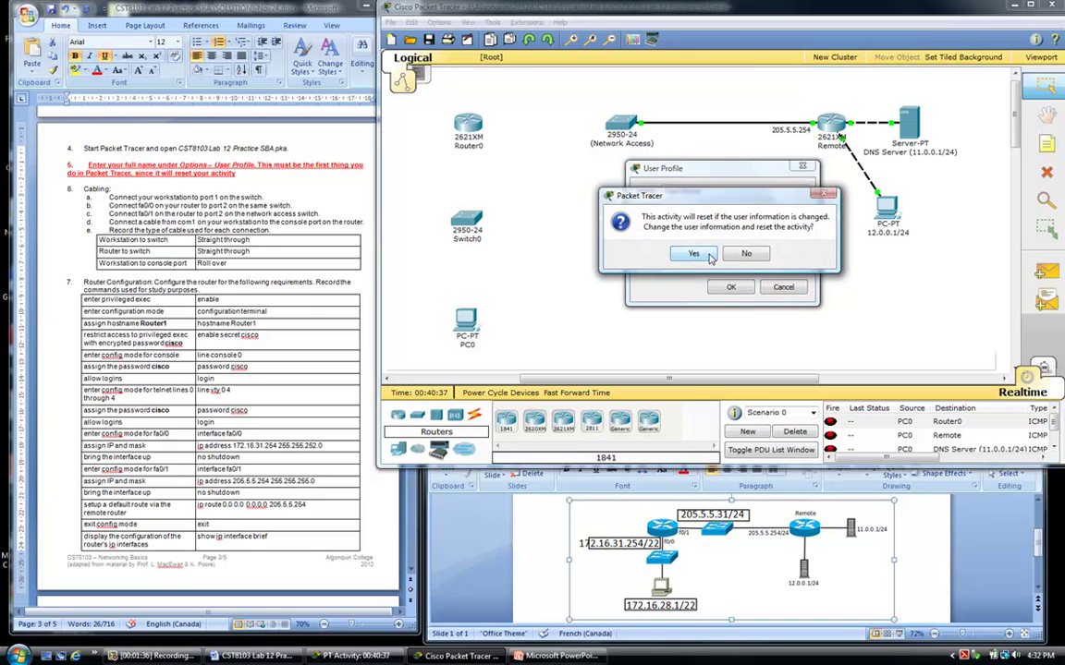
{"action": "left_click", "coordinate": [710, 259]}
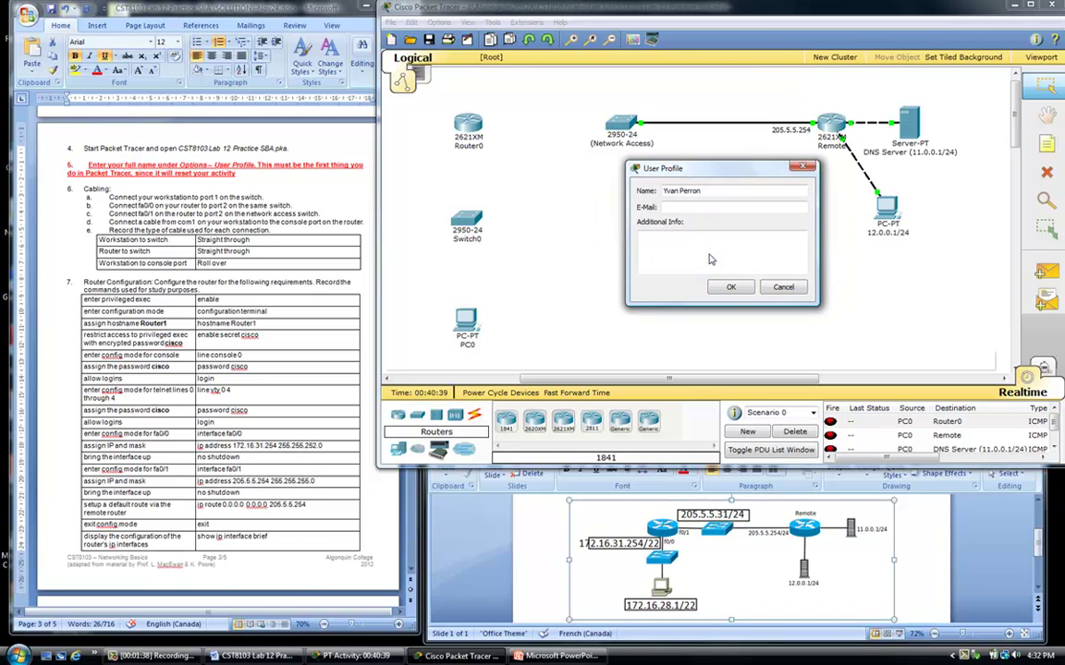
{"action": "left_click", "coordinate": [303, 176]}
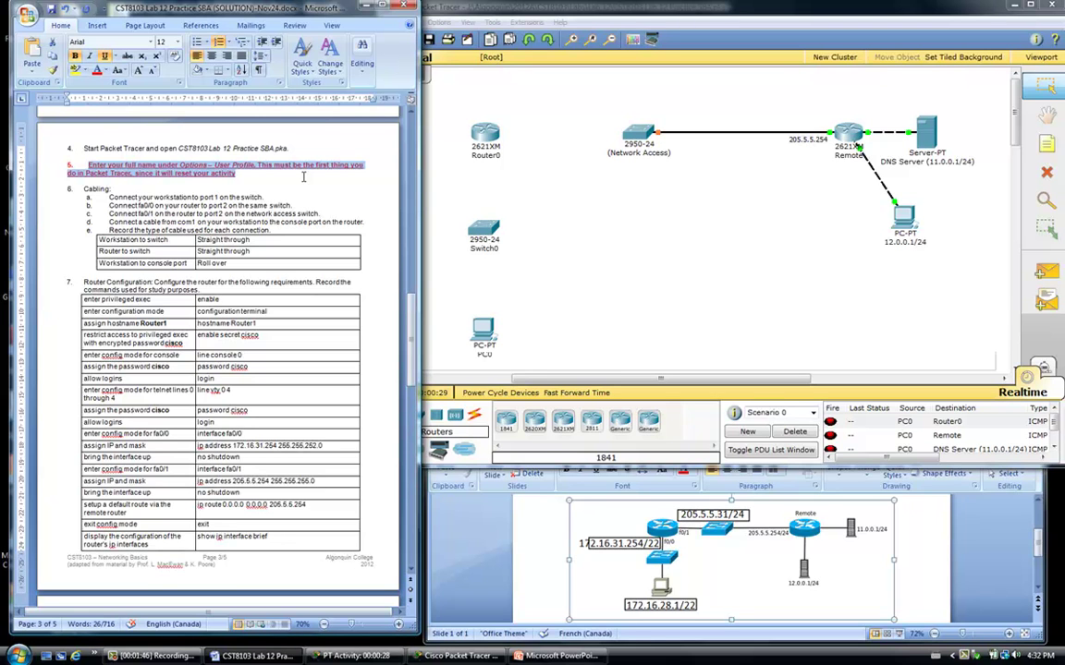
Step: Highlight the step 6 full-name paragraph and the Cabling: heading, then return to Packet Tracer
{"action": "left_click", "coordinate": [250, 173]}
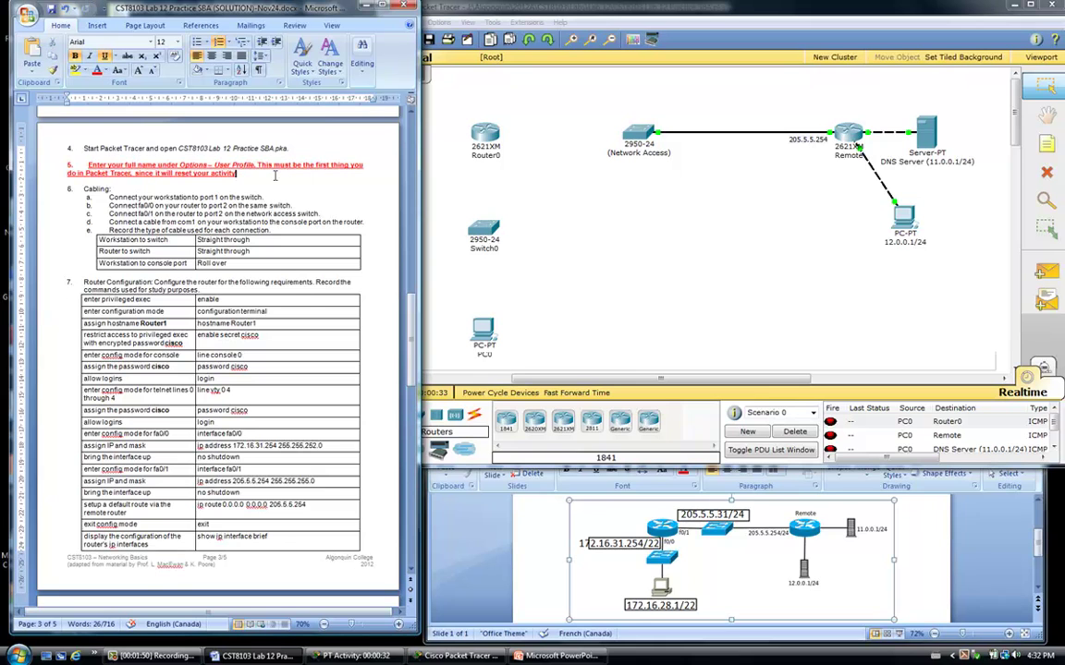
{"action": "left_click_drag", "start_coordinate": [249, 173], "coordinate": [92, 167]}
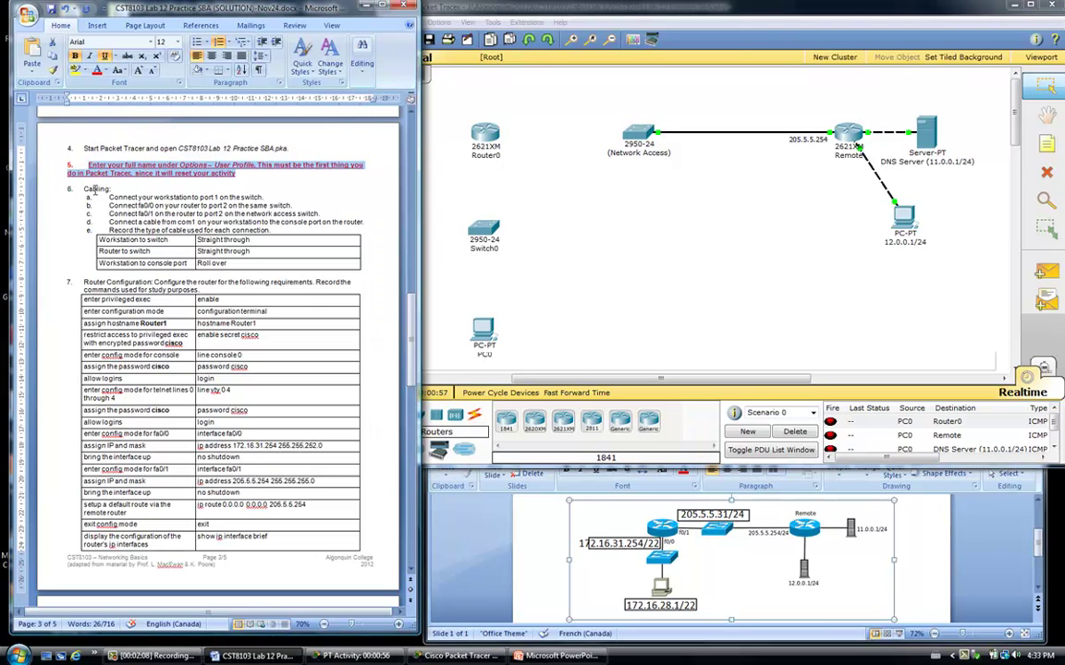
{"action": "left_click", "coordinate": [74, 191]}
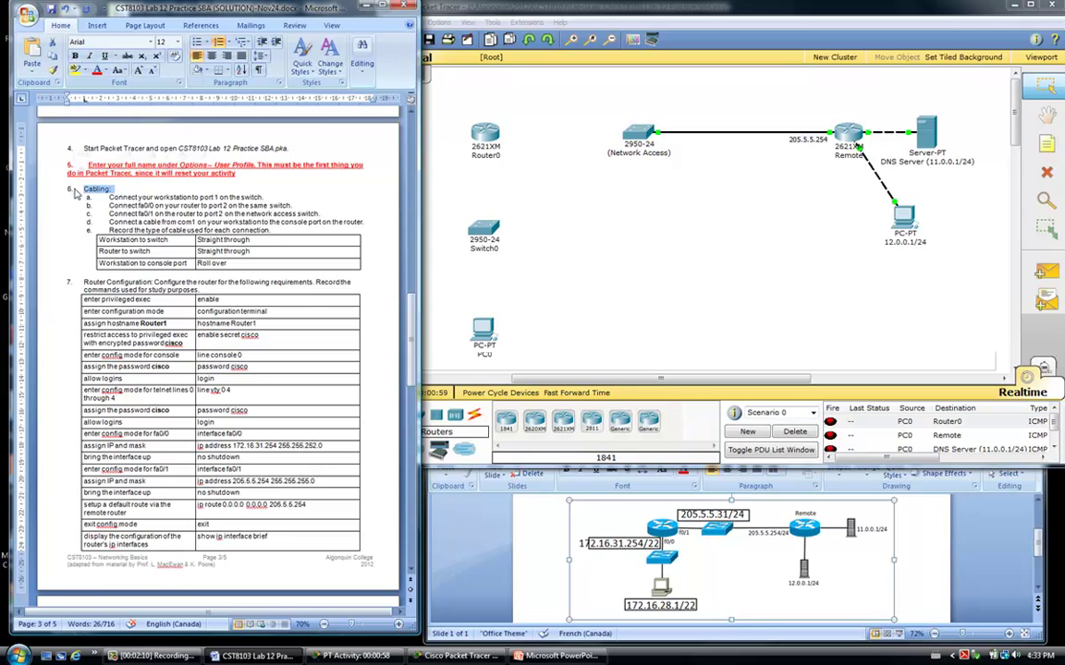
{"action": "left_click", "coordinate": [567, 213]}
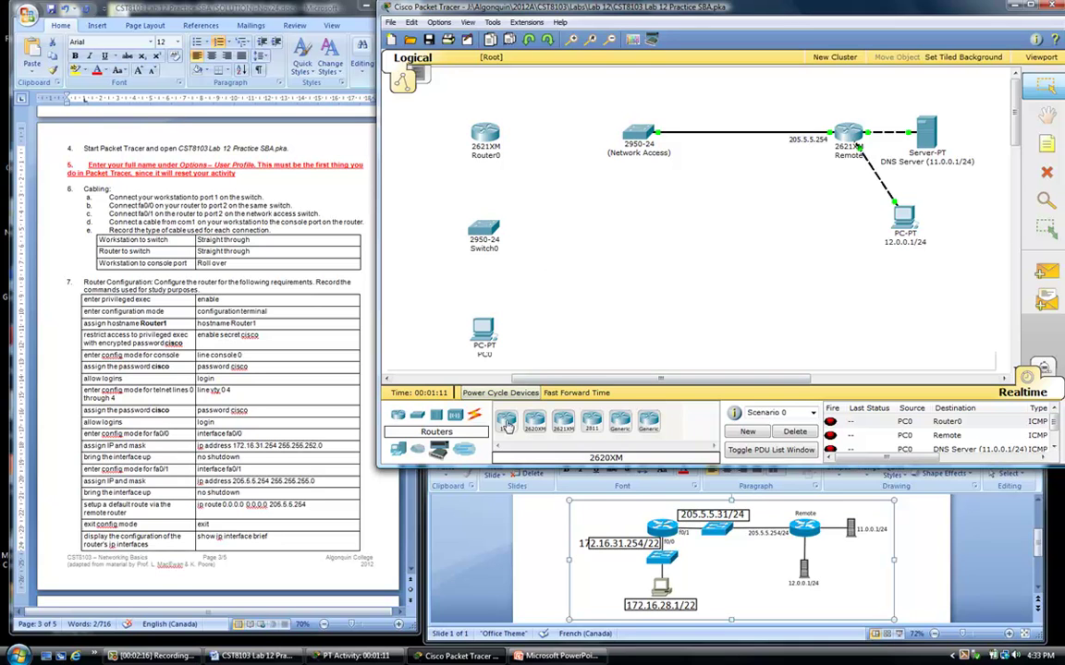
Step: Cable PC0's FastEthernet port to Switch0 FastEthernet0/1 with copper straight-through
{"action": "left_click", "coordinate": [475, 415]}
{"action": "left_click", "coordinate": [561, 423]}
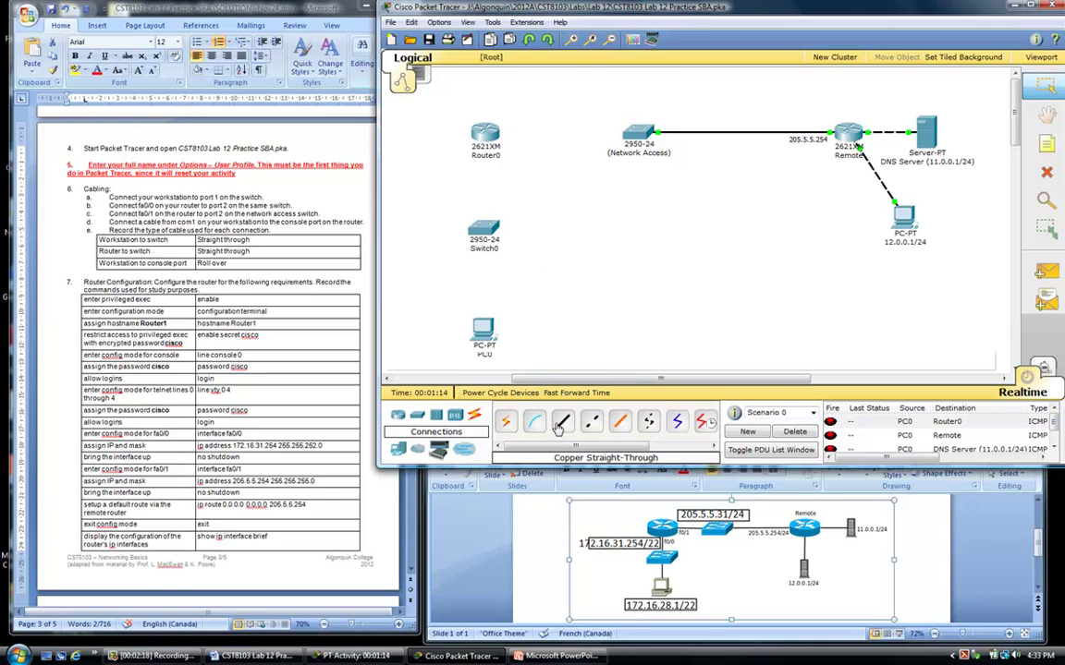
{"action": "left_click", "coordinate": [480, 325]}
{"action": "left_click", "coordinate": [460, 309]}
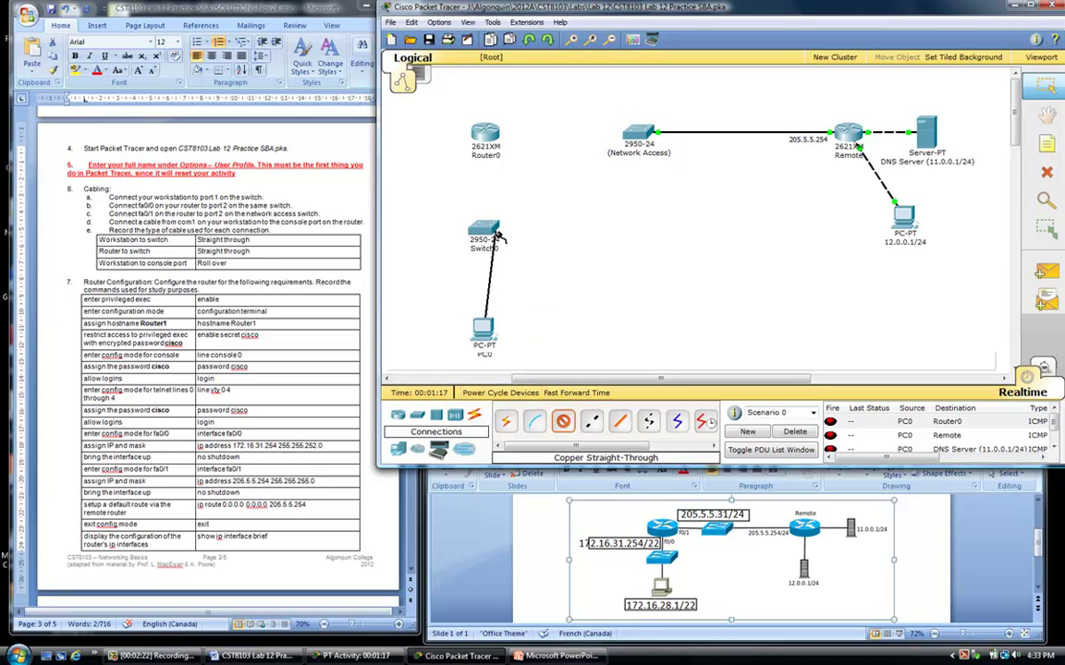
{"action": "left_click", "coordinate": [470, 223]}
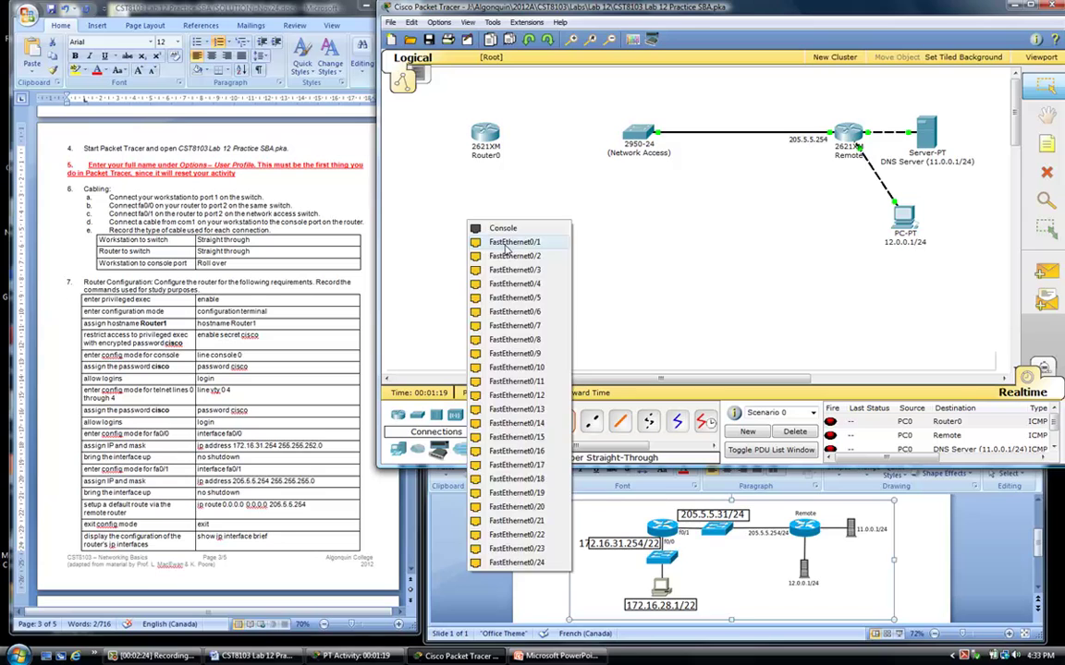
{"action": "left_click", "coordinate": [507, 245]}
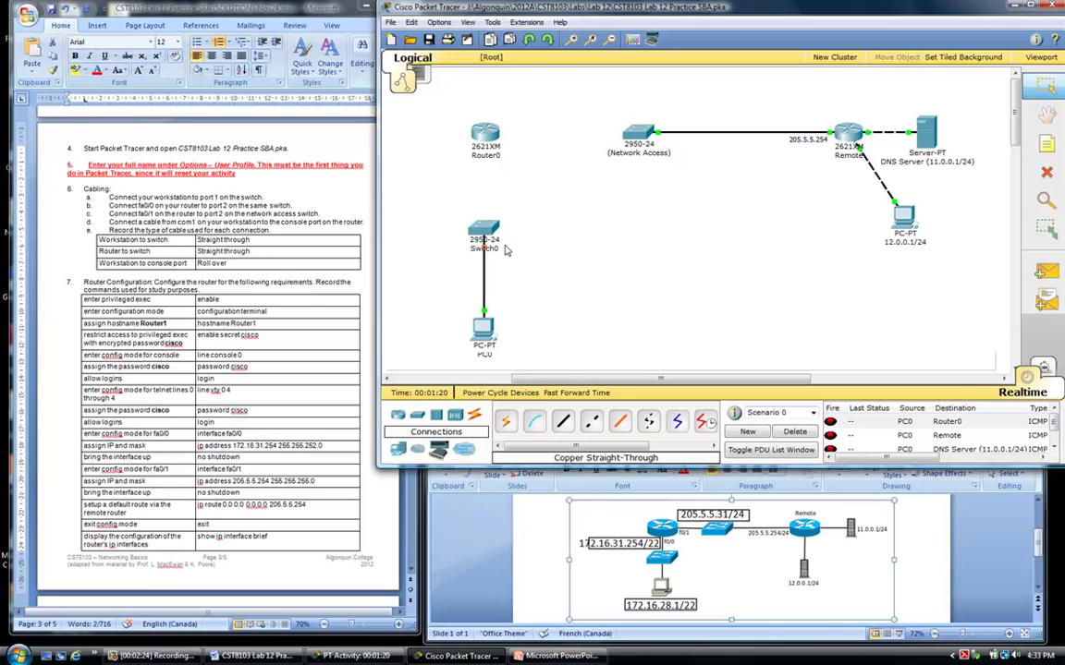
Step: Connect Router0 FastEthernet0/0 to Switch0 with a straight-through cable
{"action": "left_click", "coordinate": [560, 423]}
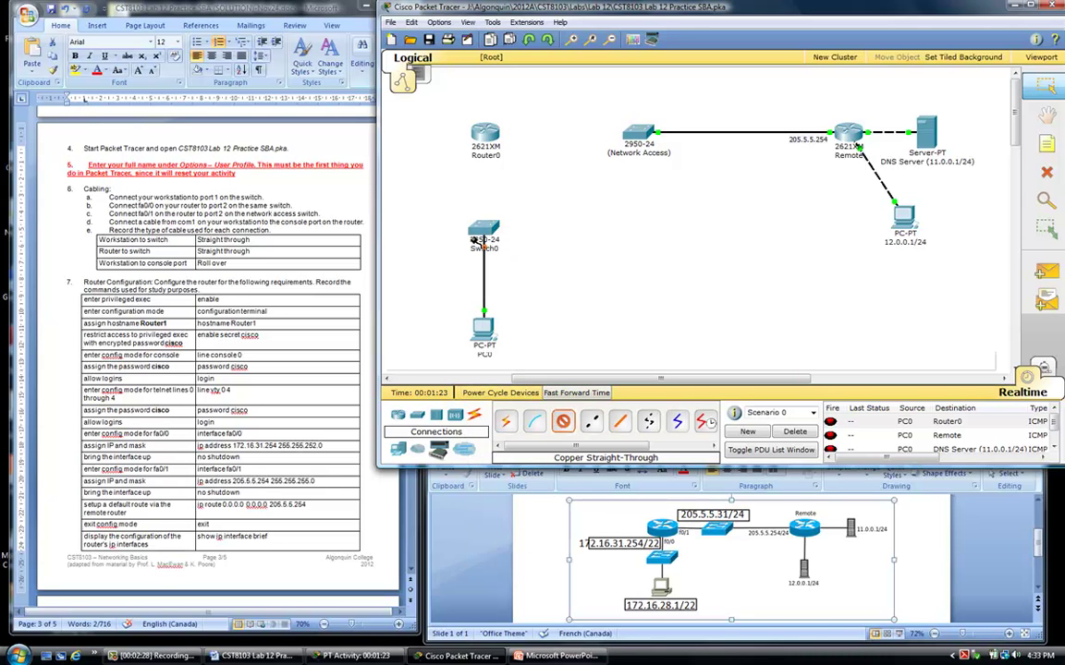
{"action": "left_click", "coordinate": [480, 134]}
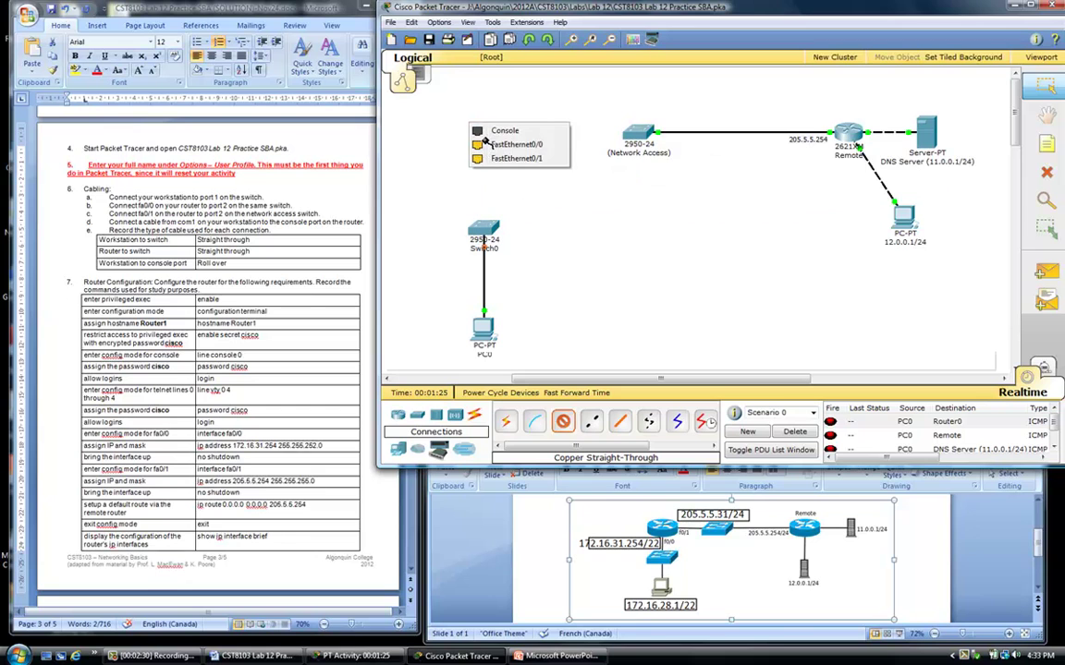
{"action": "left_click", "coordinate": [514, 146]}
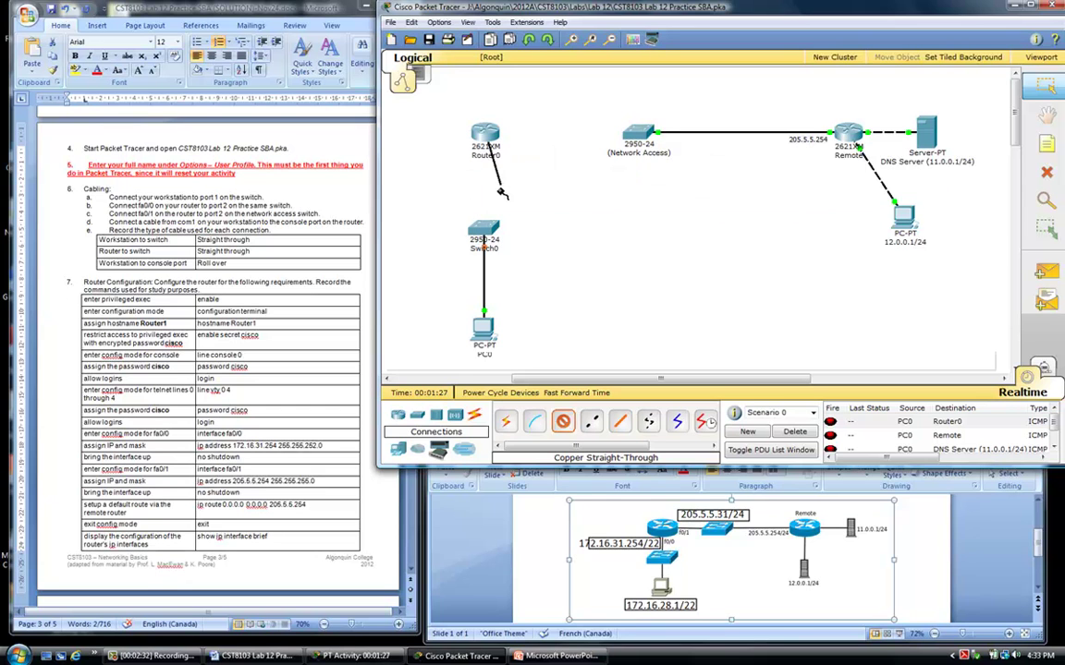
{"action": "left_click", "coordinate": [487, 226]}
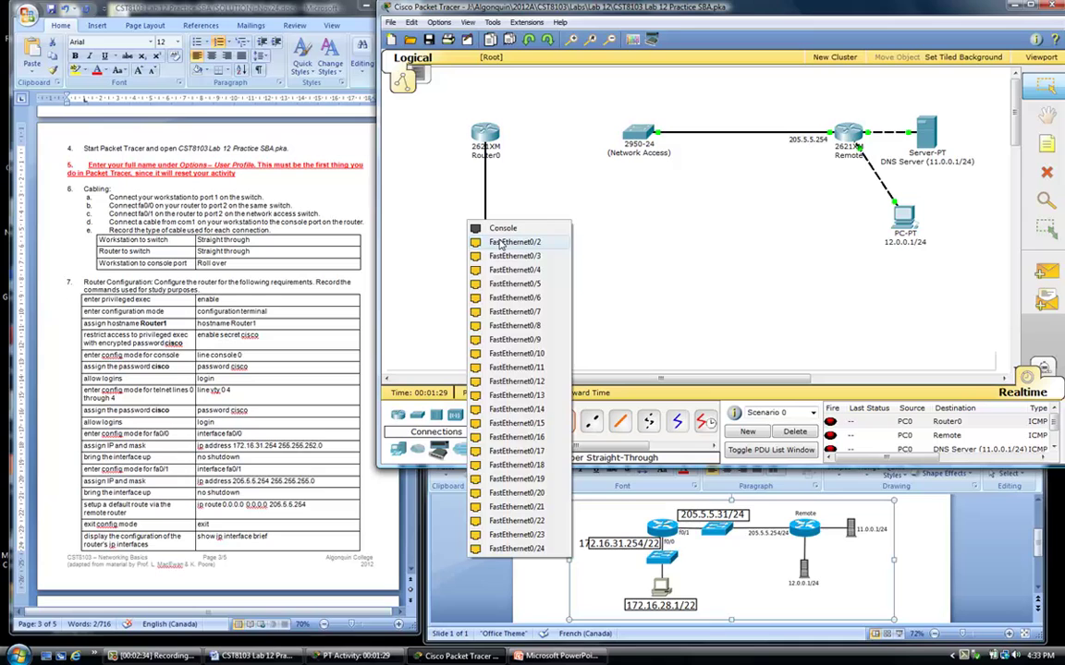
{"action": "left_click", "coordinate": [451, 215]}
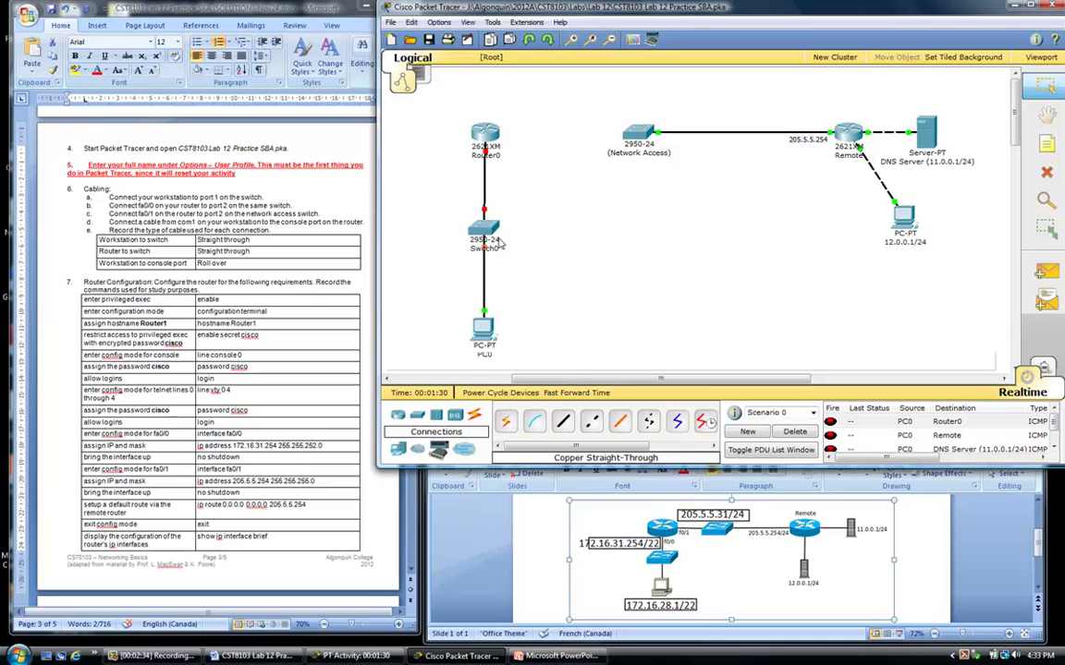
Step: Connect Router0 FastEthernet0/1 to the Network Access switch's FastEthernet0/2 with straight-through copper
{"action": "left_click", "coordinate": [566, 424]}
{"action": "left_click", "coordinate": [483, 132]}
{"action": "left_click", "coordinate": [502, 144]}
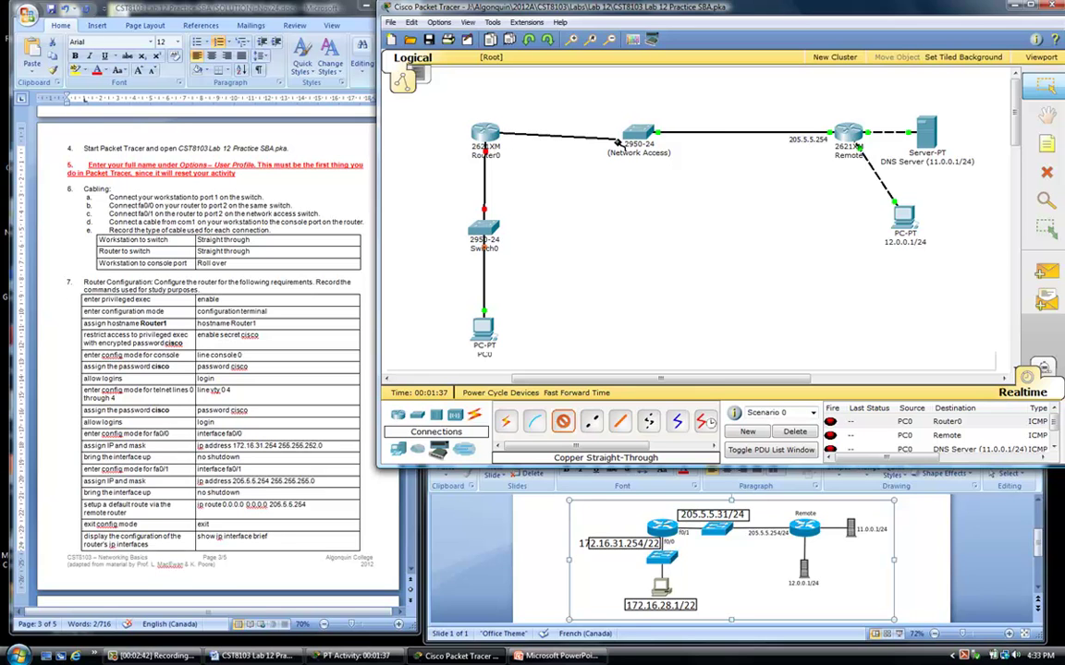
{"action": "left_click", "coordinate": [635, 135]}
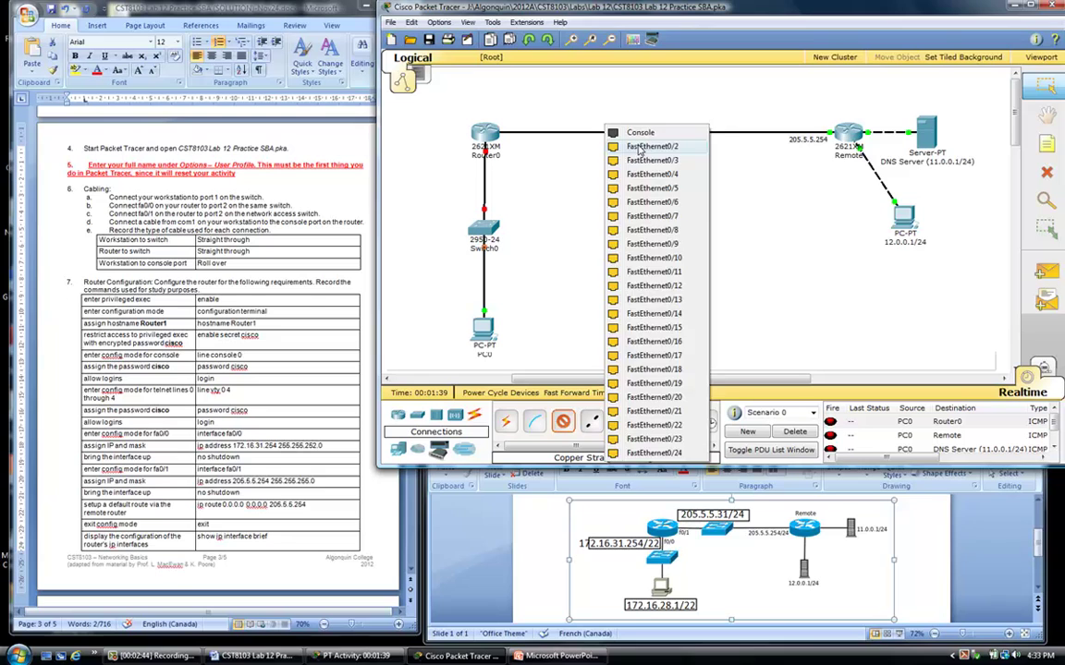
{"action": "left_click", "coordinate": [578, 138]}
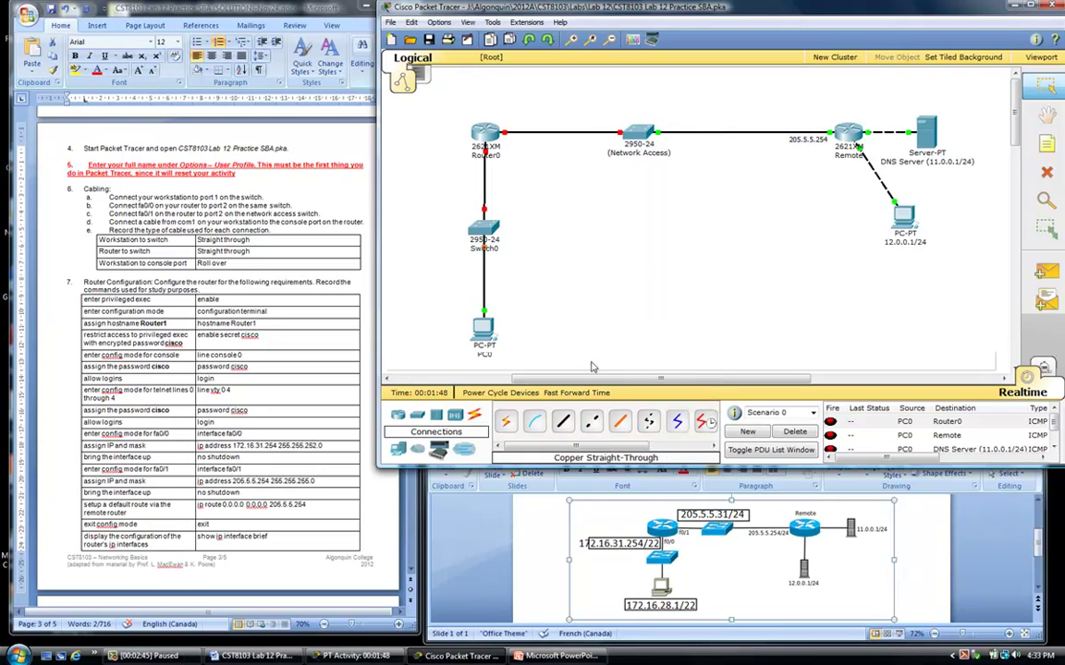
{"action": "left_click", "coordinate": [536, 422]}
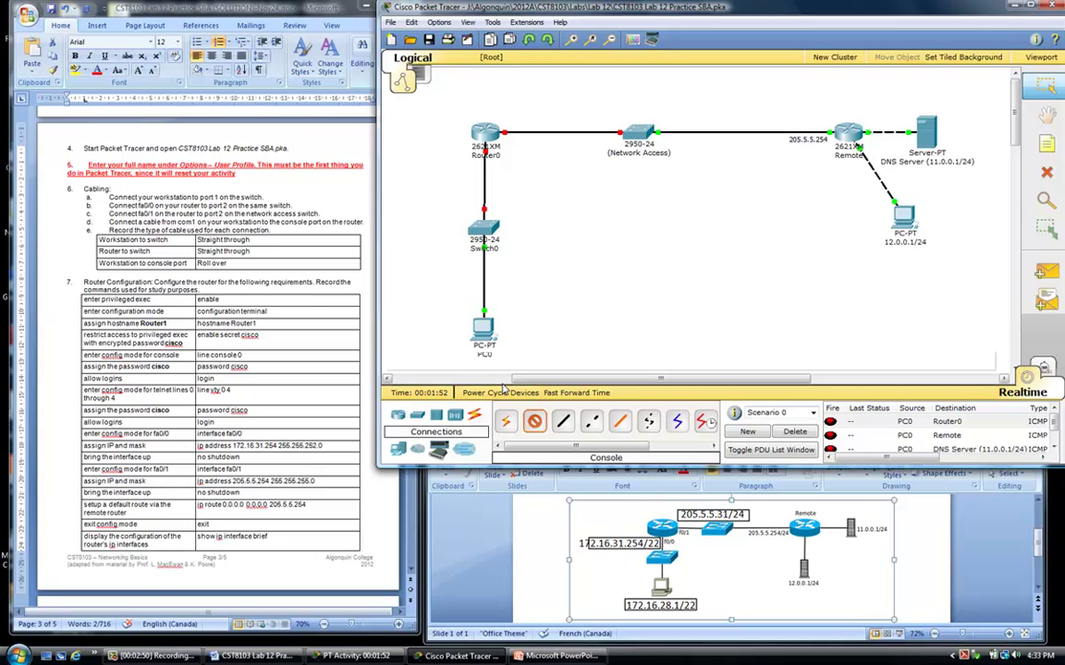
Step: Run a console cable from PC0's RS 232 port to Router0's Console port
{"action": "left_click", "coordinate": [484, 330]}
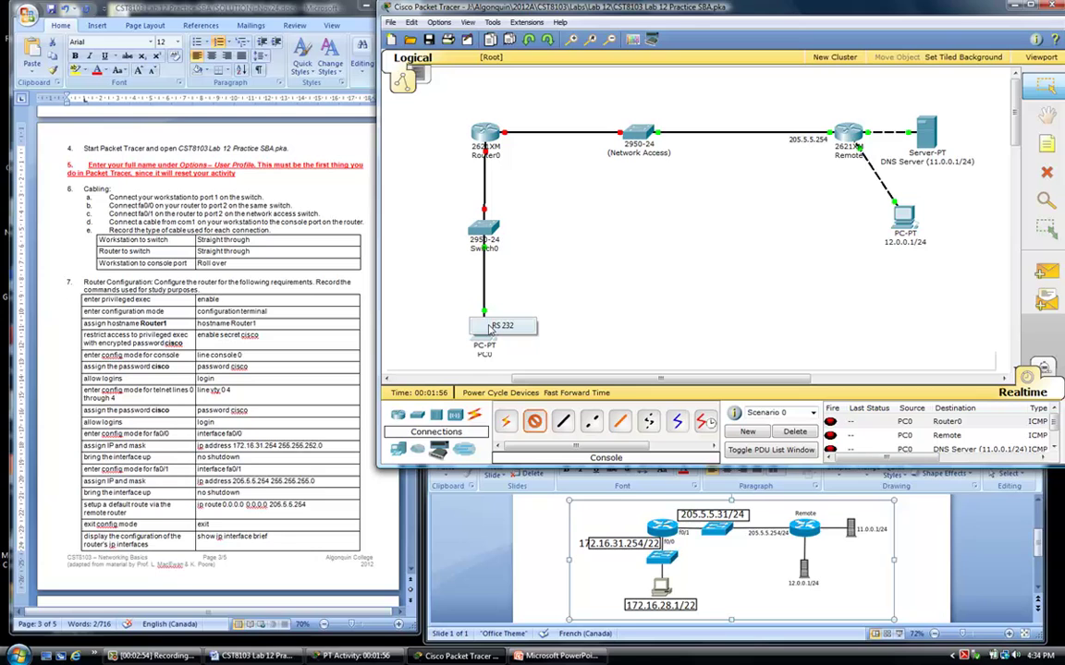
{"action": "left_click", "coordinate": [502, 326]}
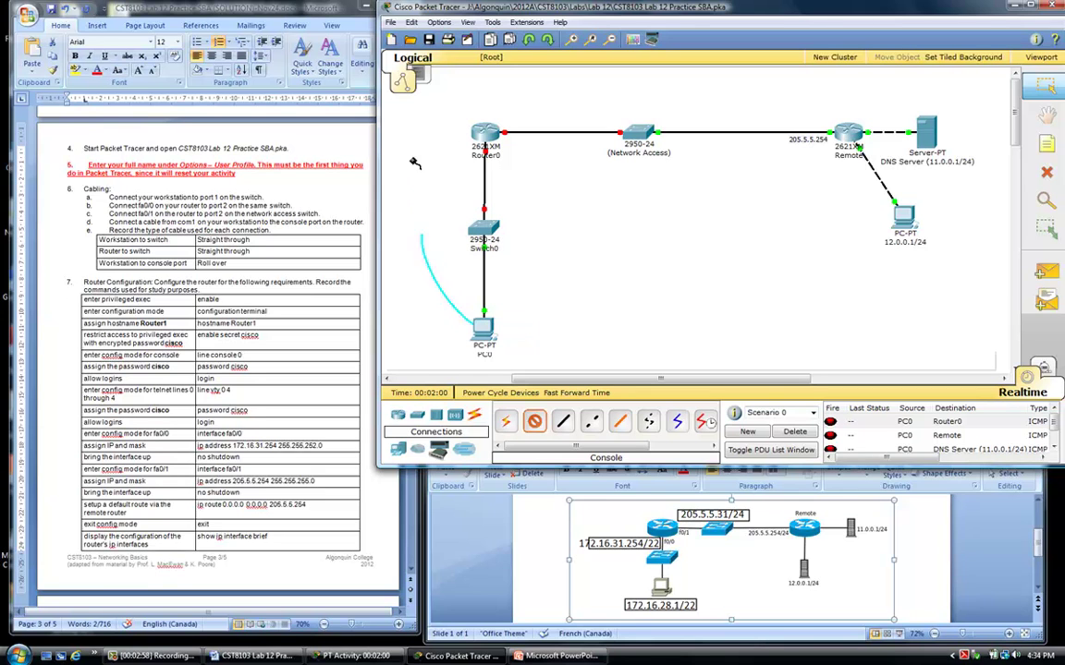
{"action": "left_click", "coordinate": [485, 135]}
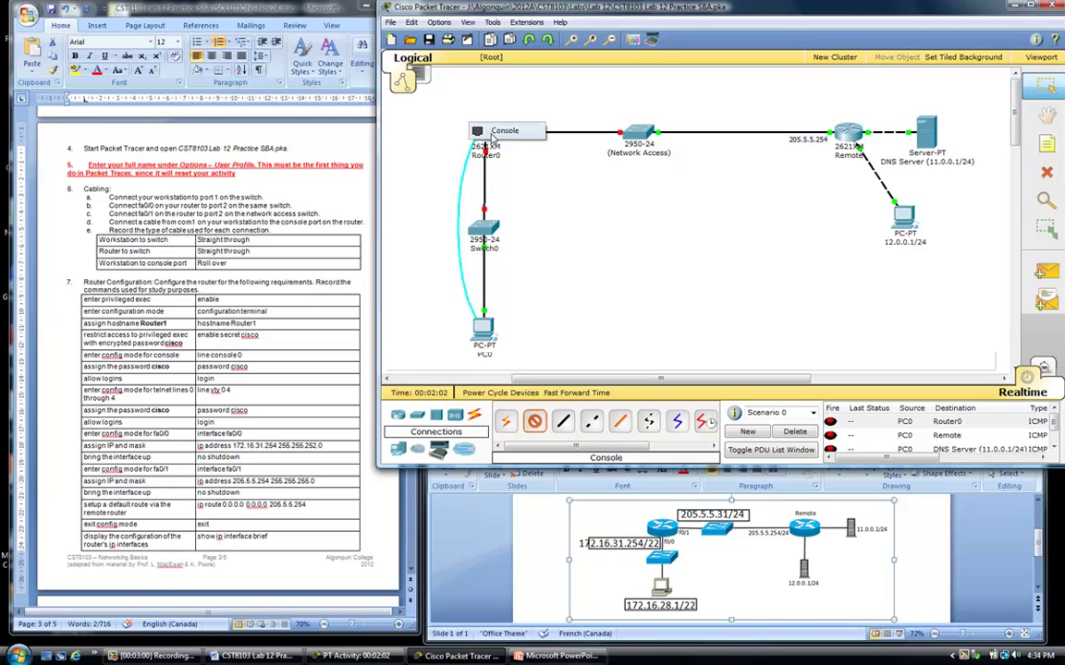
{"action": "left_click", "coordinate": [494, 135]}
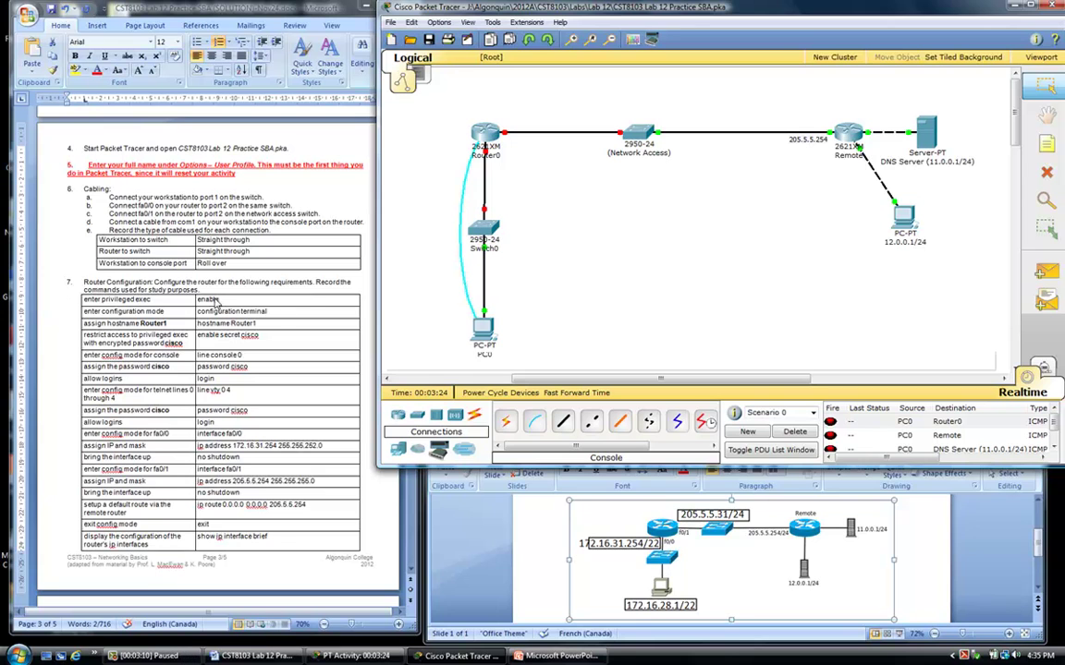
{"action": "left_click", "coordinate": [60, 256]}
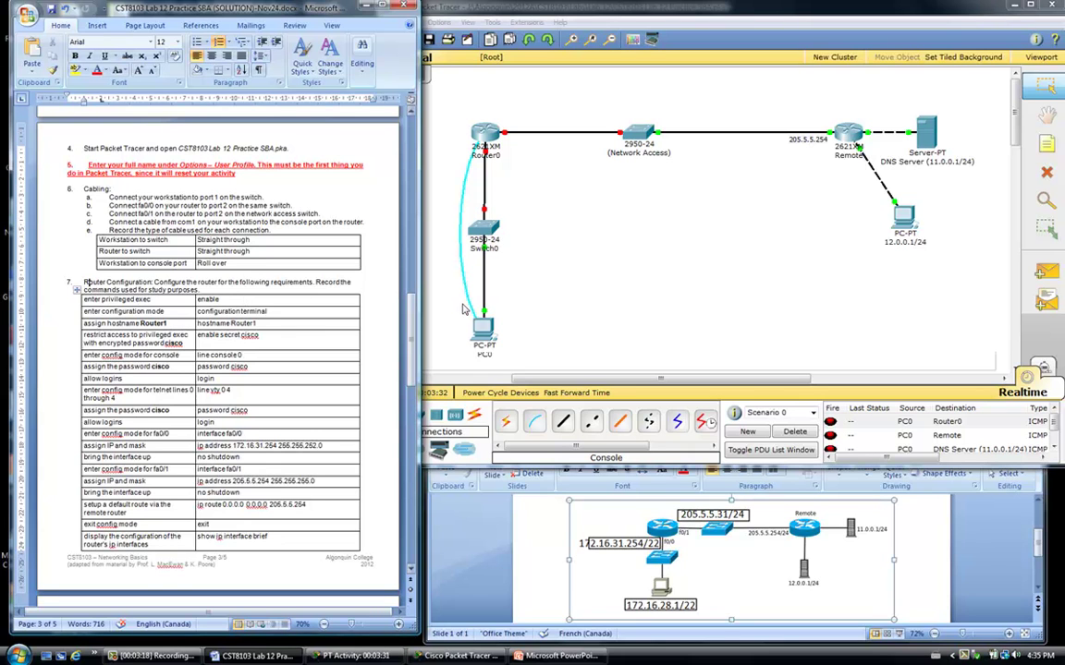
Step: Start PC0's Desktop Terminal with default serial settings and wake the router to its Router> prompt
{"action": "left_click", "coordinate": [435, 293]}
{"action": "left_click", "coordinate": [483, 330]}
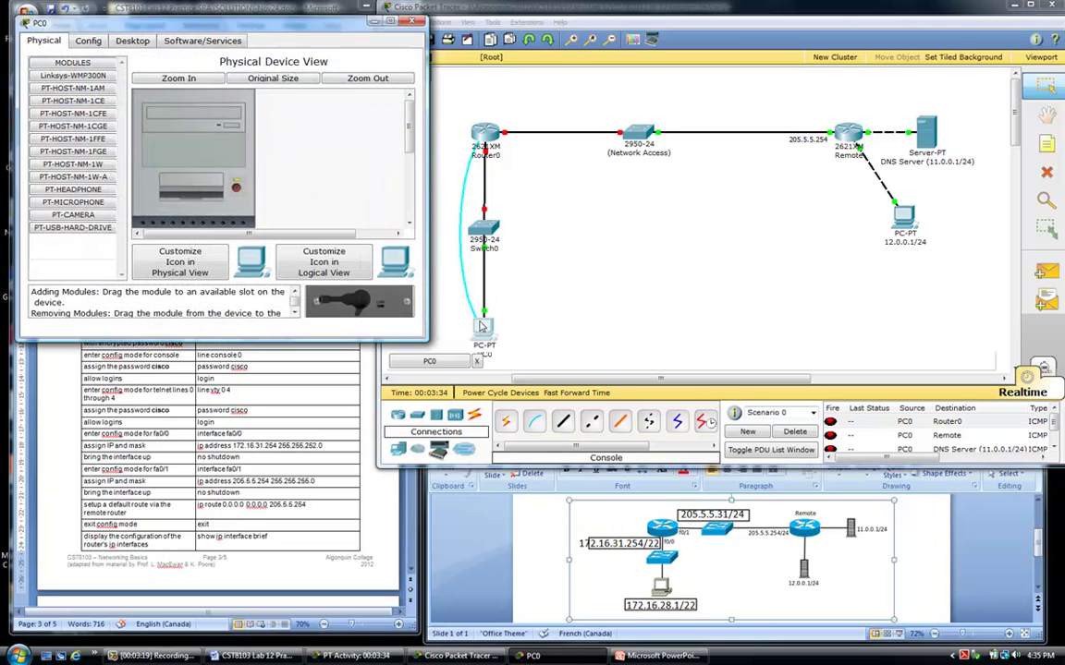
{"action": "left_click_drag", "start_coordinate": [276, 26], "coordinate": [815, 111]}
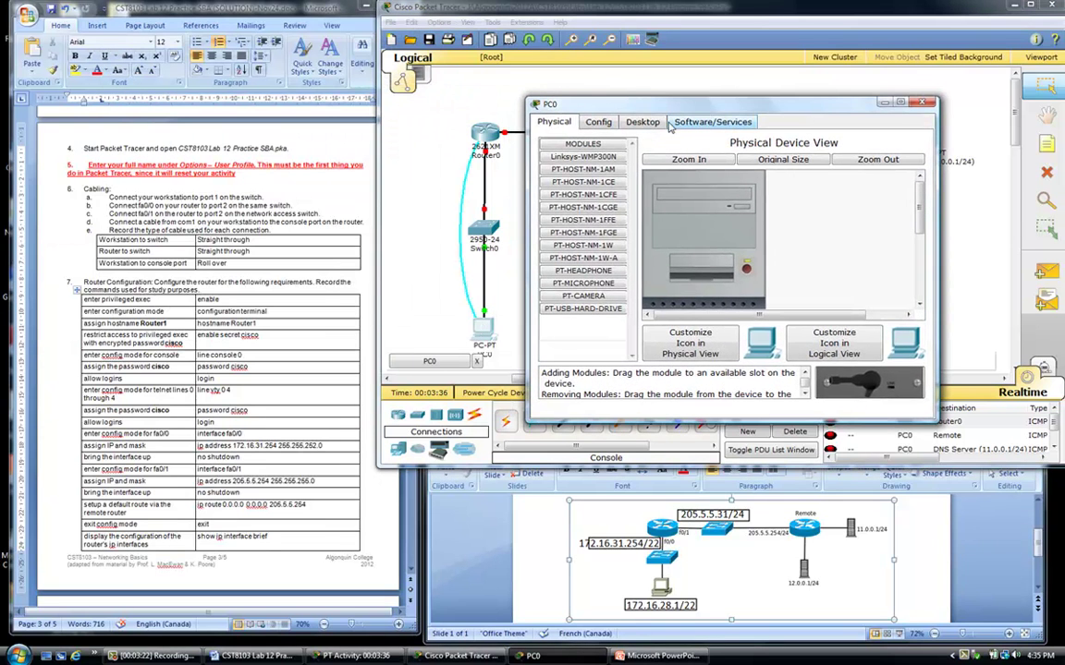
{"action": "left_click", "coordinate": [640, 119]}
{"action": "left_click", "coordinate": [748, 184]}
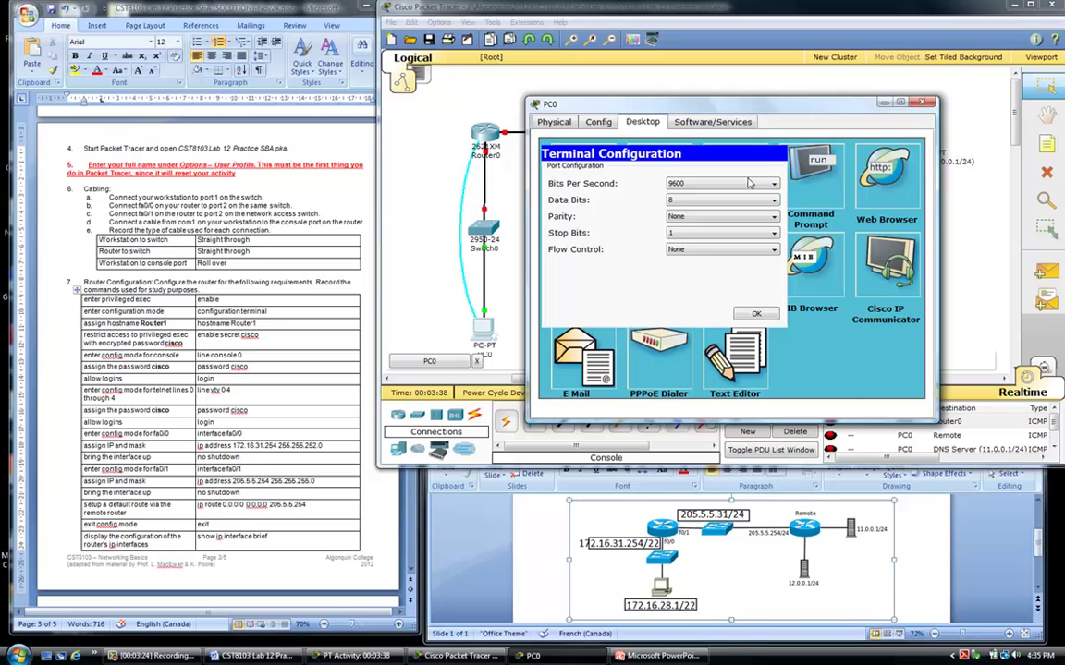
{"action": "left_click", "coordinate": [756, 314]}
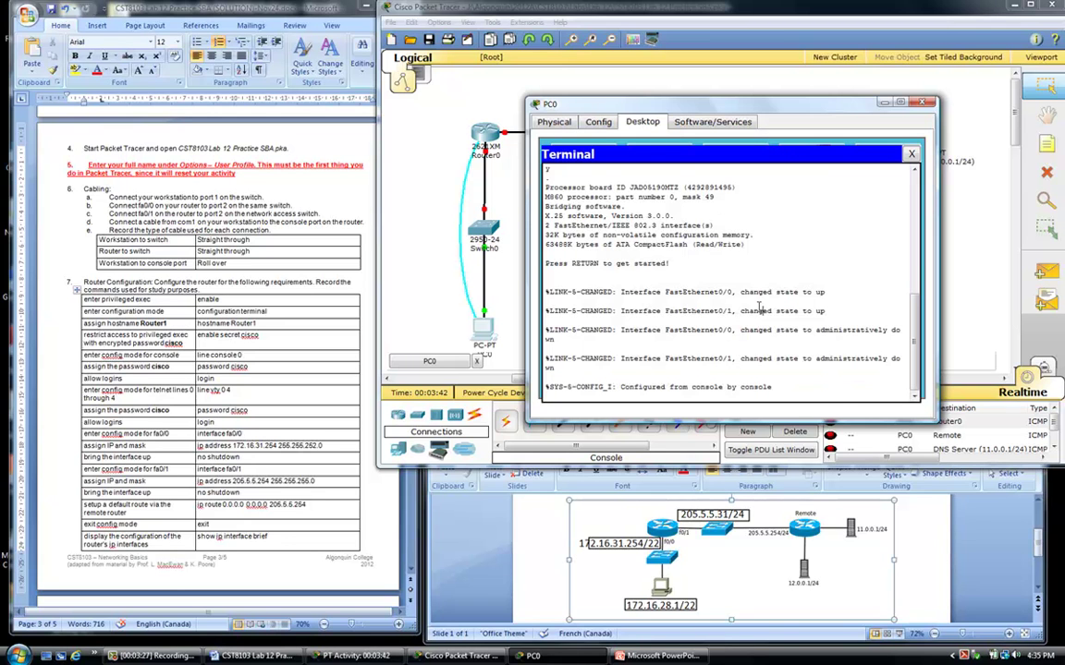
{"action": "key", "text": "Return"}
{"action": "key", "text": "Return"}
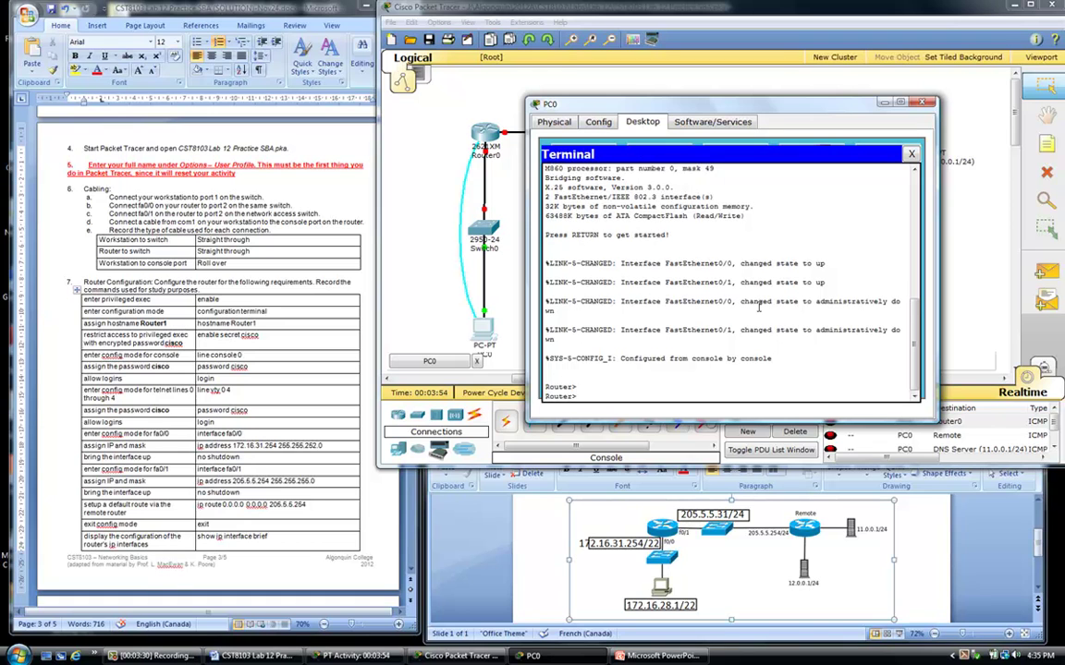
{"action": "left_click_drag", "start_coordinate": [846, 101], "coordinate": [875, 97]}
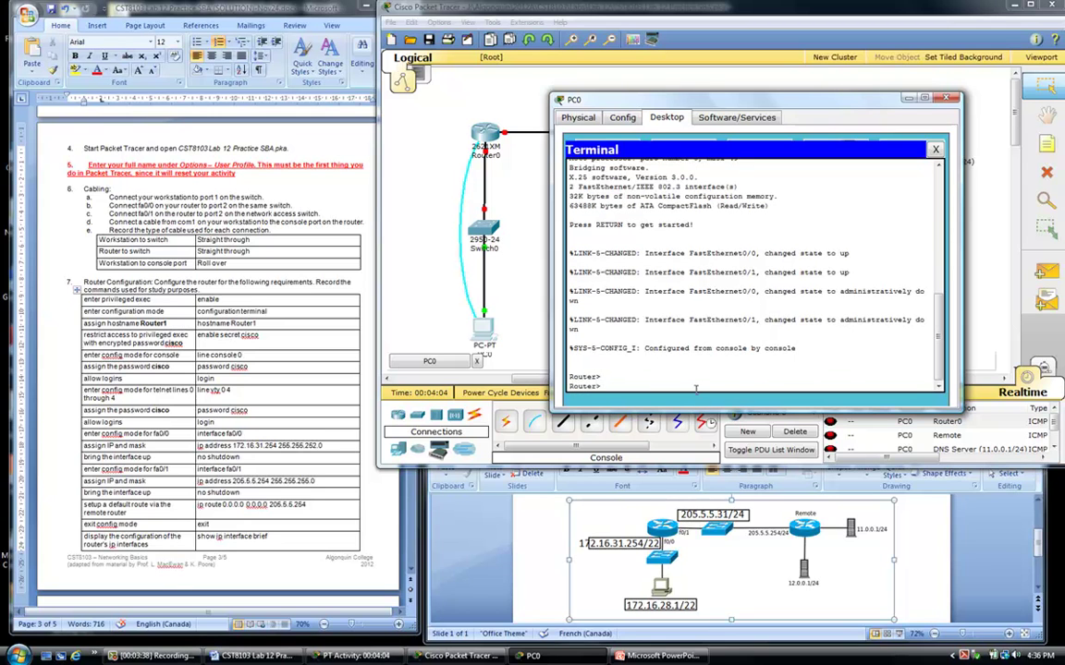
{"action": "left_click", "coordinate": [145, 306]}
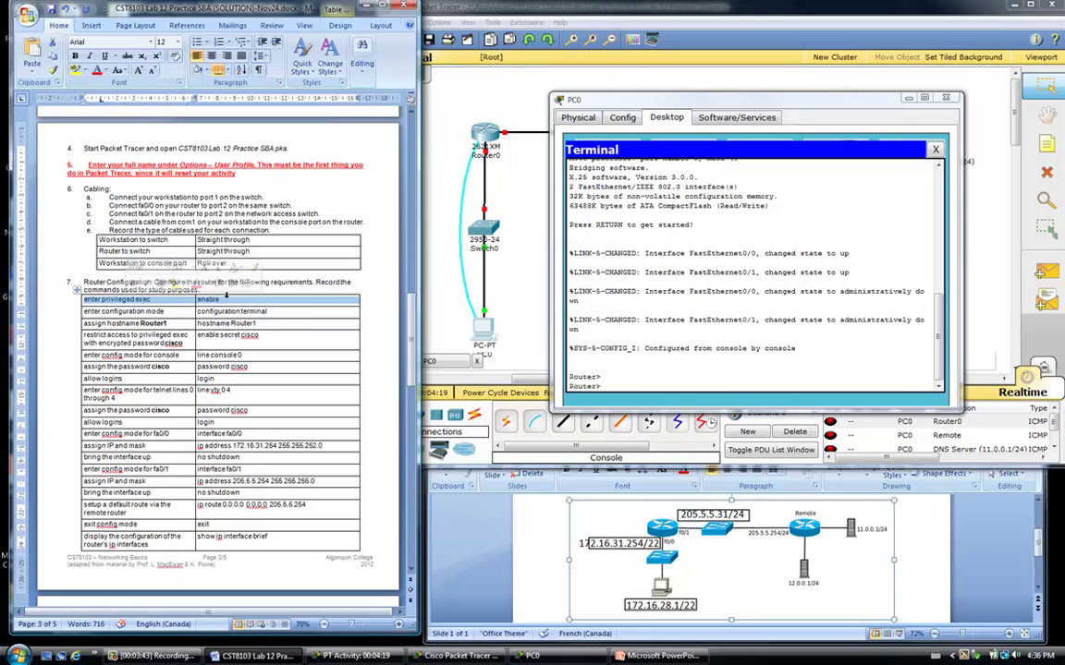
Step: Enter privileged mode with enable, then global configuration with configure terminal
{"action": "type", "text": "en"}
{"action": "key", "text": "Tab"}
{"action": "key", "text": "Return"}
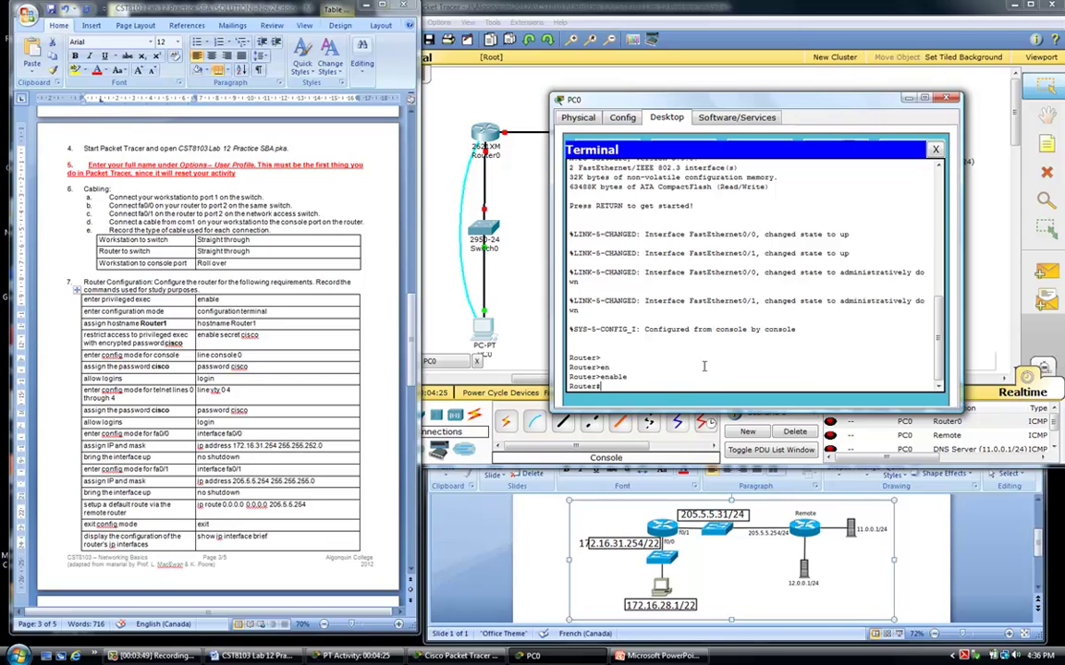
{"action": "type", "text": "config"}
{"action": "key", "text": "Tab"}
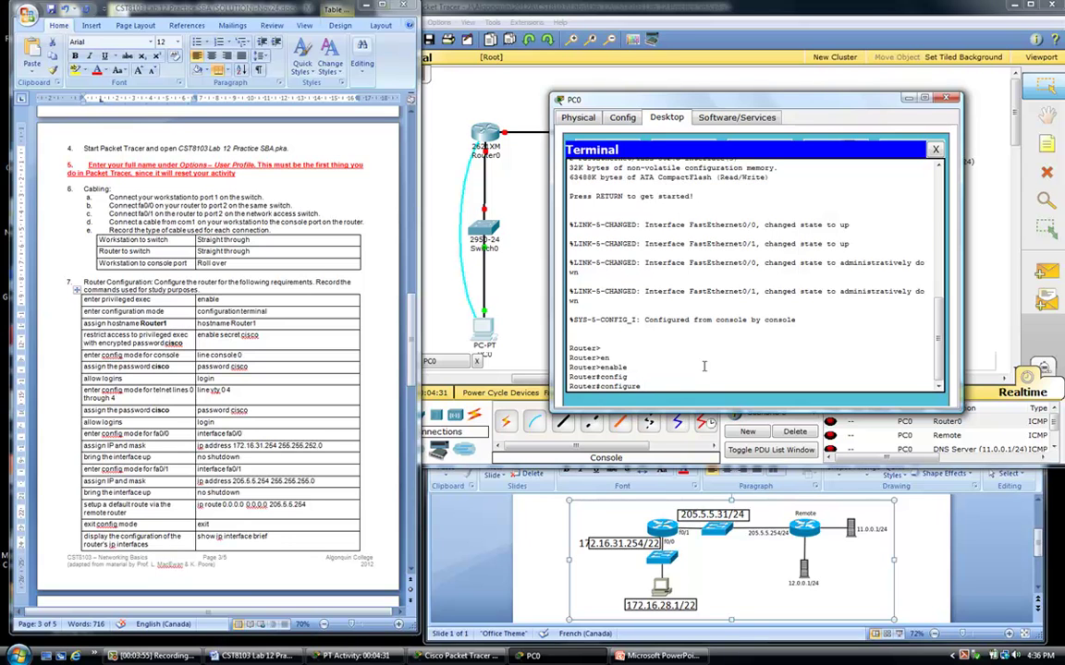
{"action": "type", "text": "t"}
{"action": "key", "text": "Tab"}
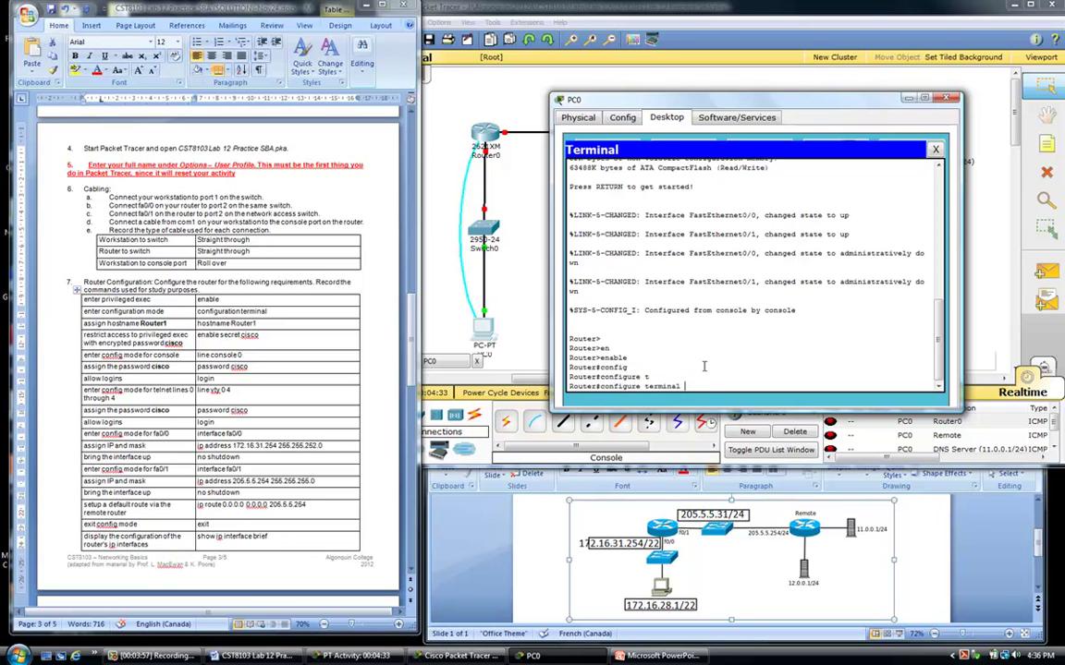
{"action": "key", "text": "Return"}
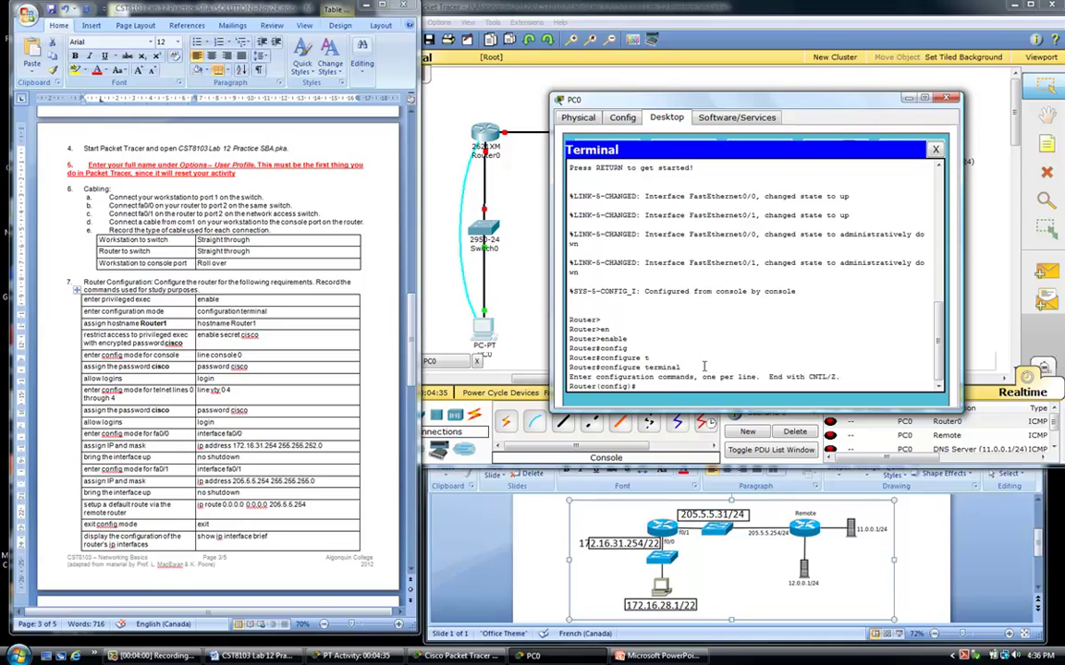
Step: Rename the router to Router1 with the hostname command
{"action": "type", "text": "host"}
{"action": "key", "text": "Tab"}
{"action": "type", "text": "Router1"}
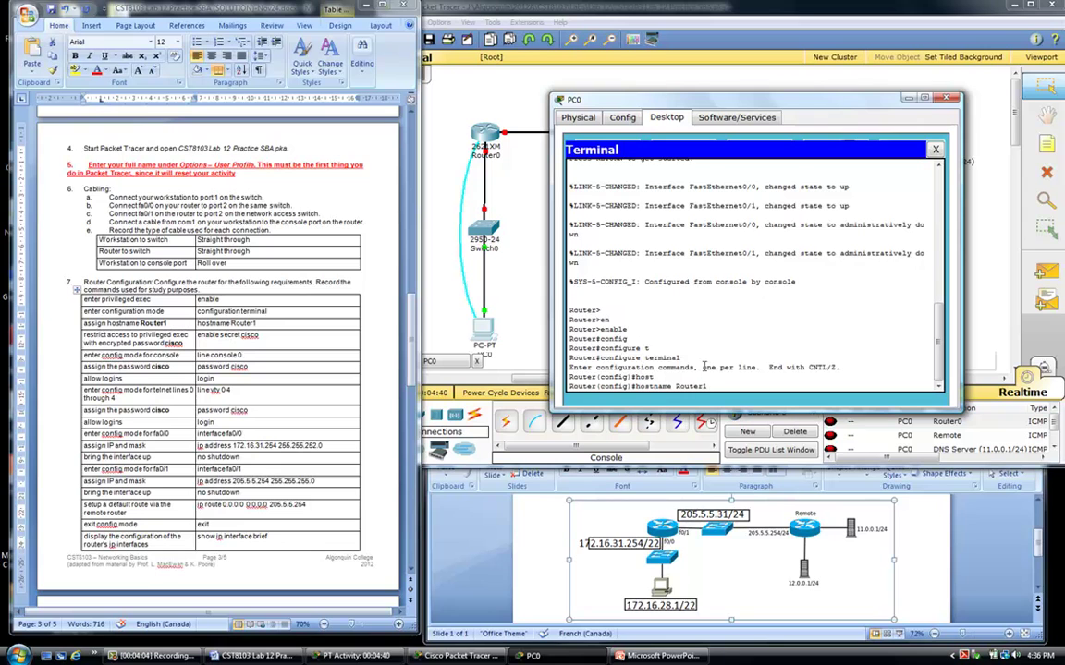
{"action": "key", "text": "Return"}
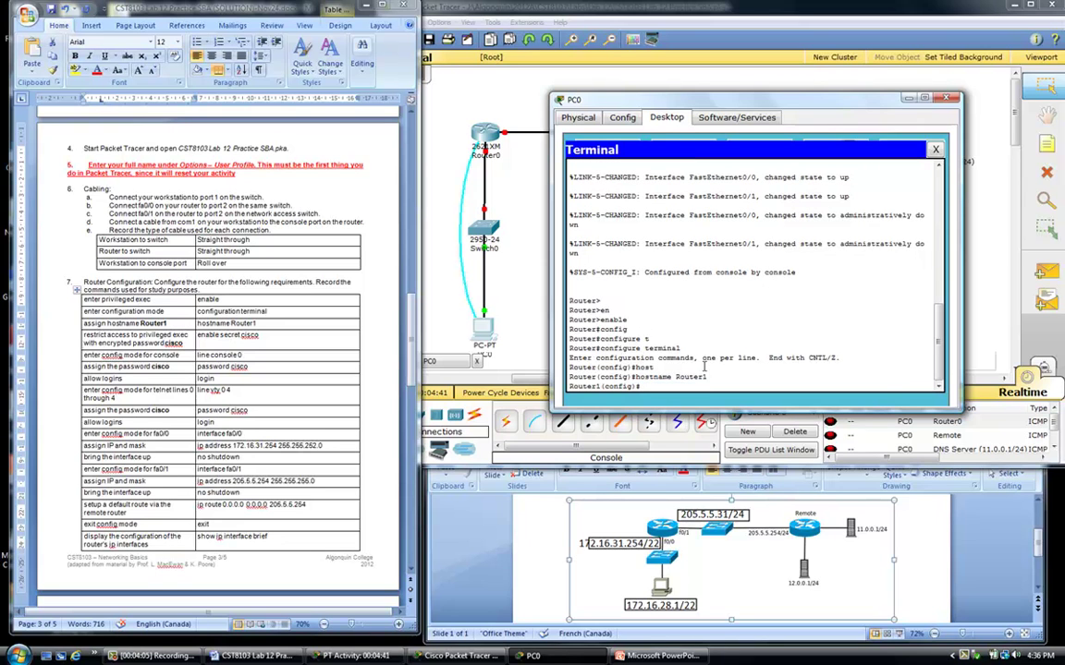
Step: Set an encrypted enable secret password on Router1
{"action": "type", "text": "enable"}
{"action": "type", "text": "se"}
{"action": "key", "text": "Tab"}
{"action": "type", "text": "cisc"}
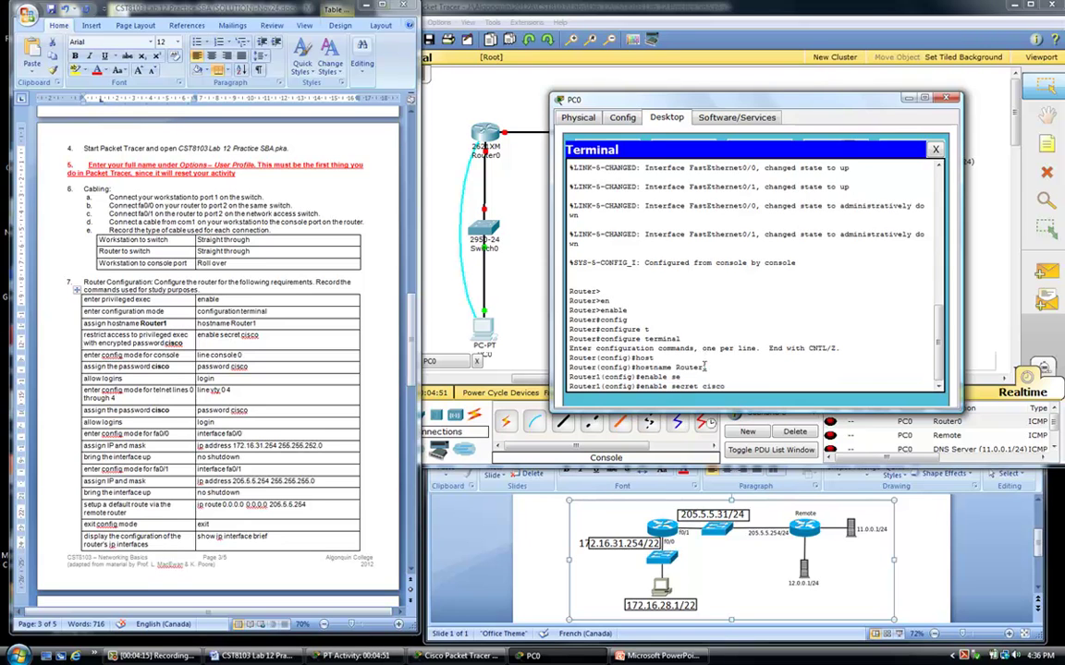
{"action": "type", "text": "o"}
{"action": "key", "text": "Return"}
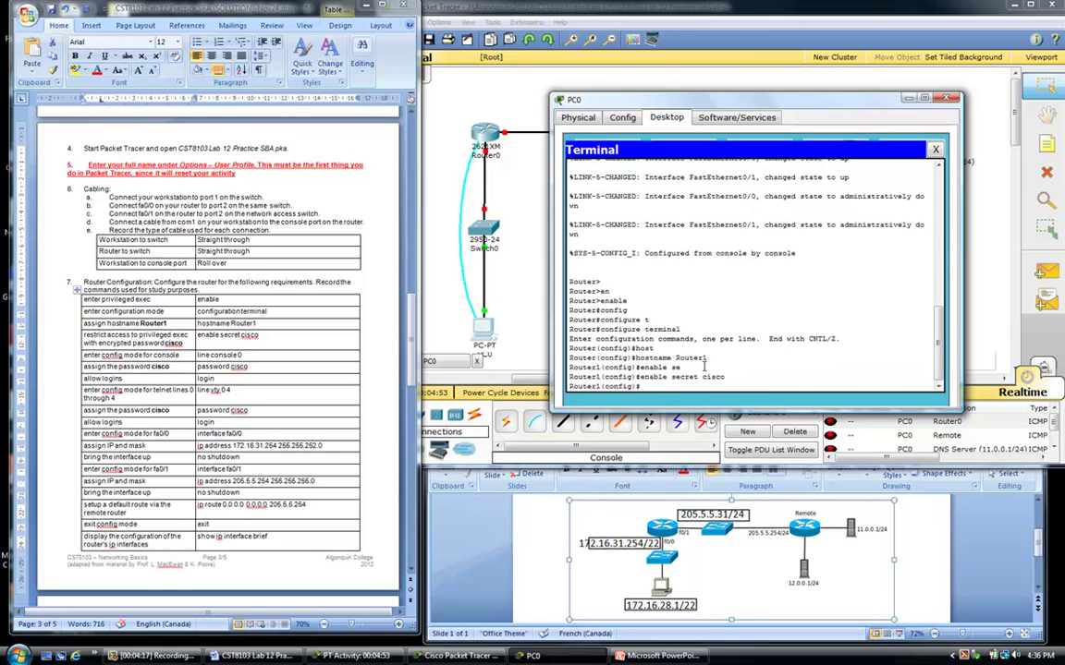
Step: Give line console 0 a password and require login
{"action": "type", "text": "line console 0"}
{"action": "key", "text": "Return"}
{"action": "type", "text": "0"}
{"action": "key", "text": "Return"}
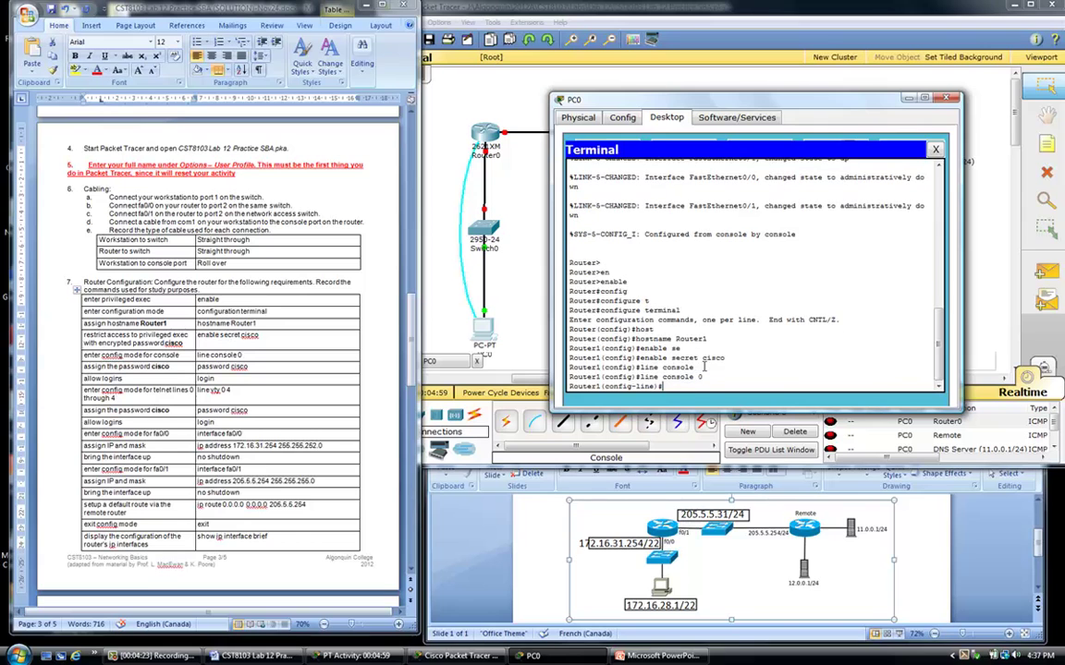
{"action": "type", "text": "passw"}
{"action": "key", "text": "Tab"}
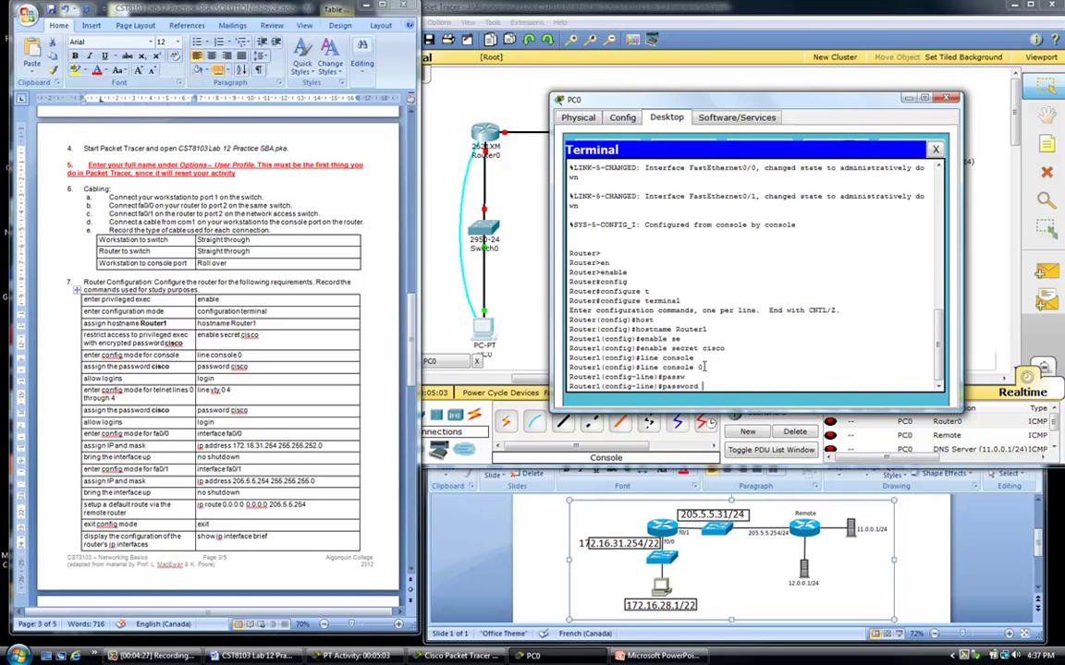
{"action": "type", "text": "cisco"}
{"action": "key", "text": "Return"}
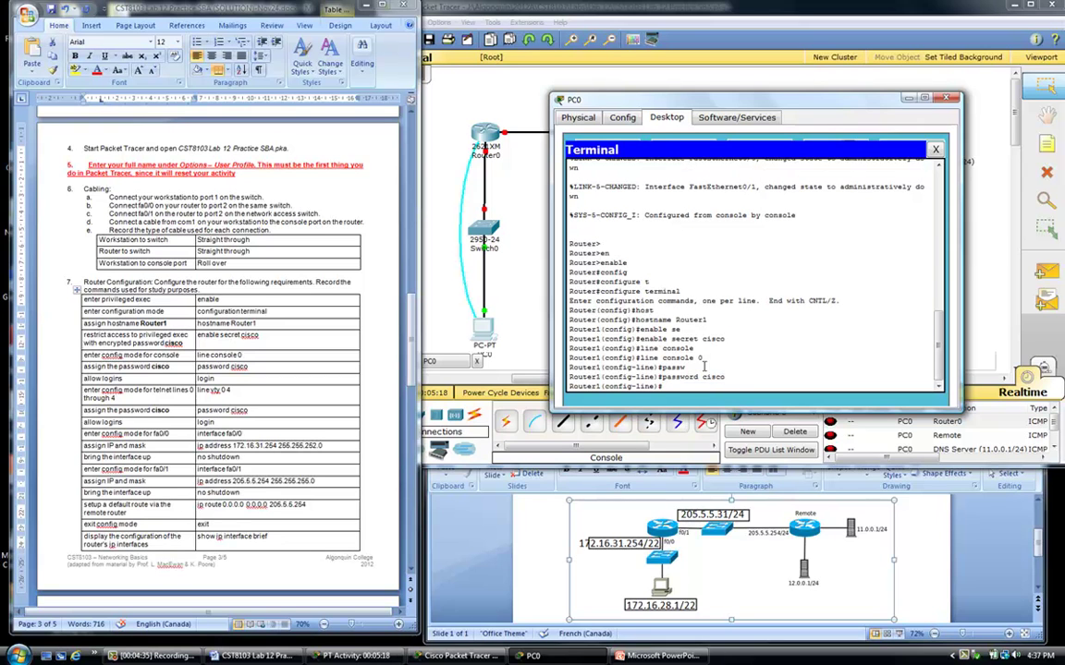
{"action": "type", "text": "login"}
{"action": "key", "text": "Return"}
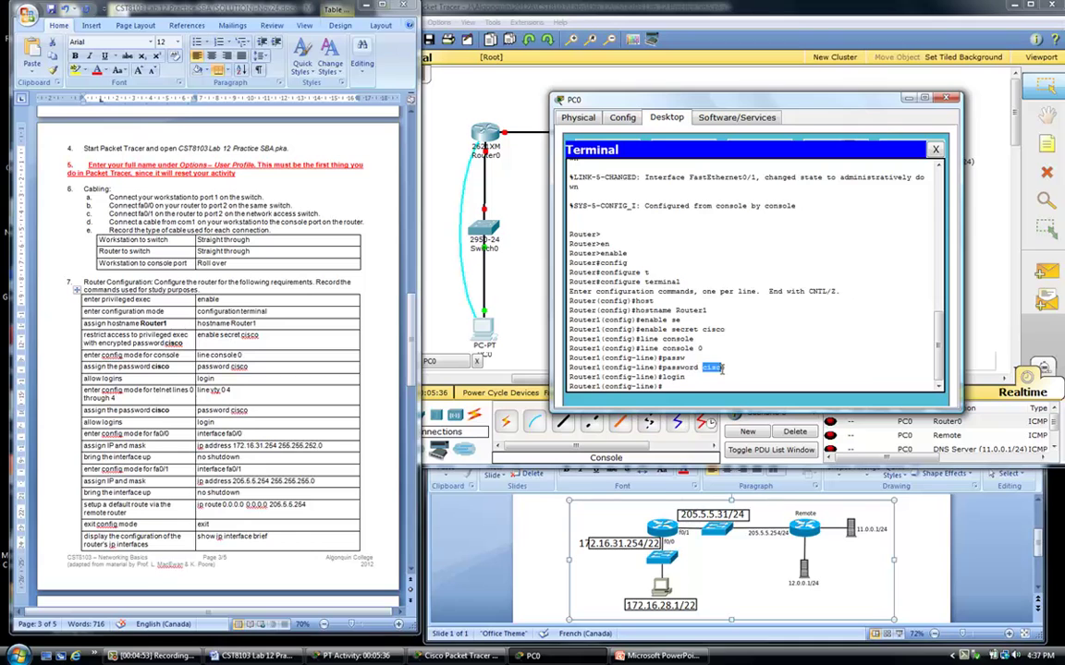
{"action": "triple_click", "coordinate": [139, 397]}
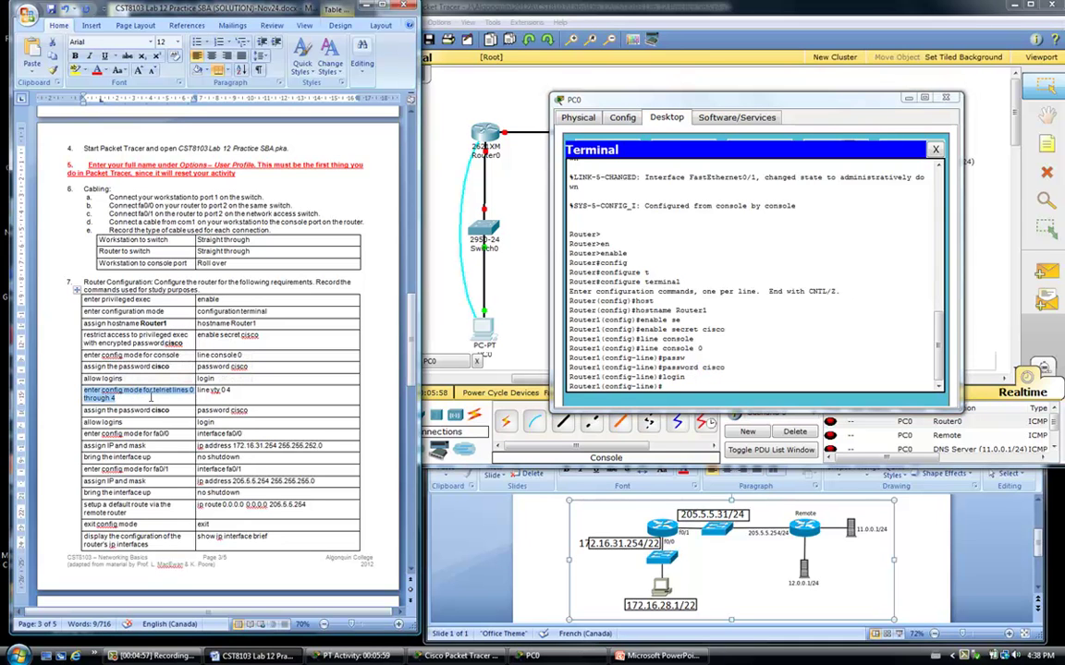
Step: Leave the console line and enter configuration for line vty 0 4
{"action": "left_click", "coordinate": [606, 368]}
{"action": "type", "text": "exit"}
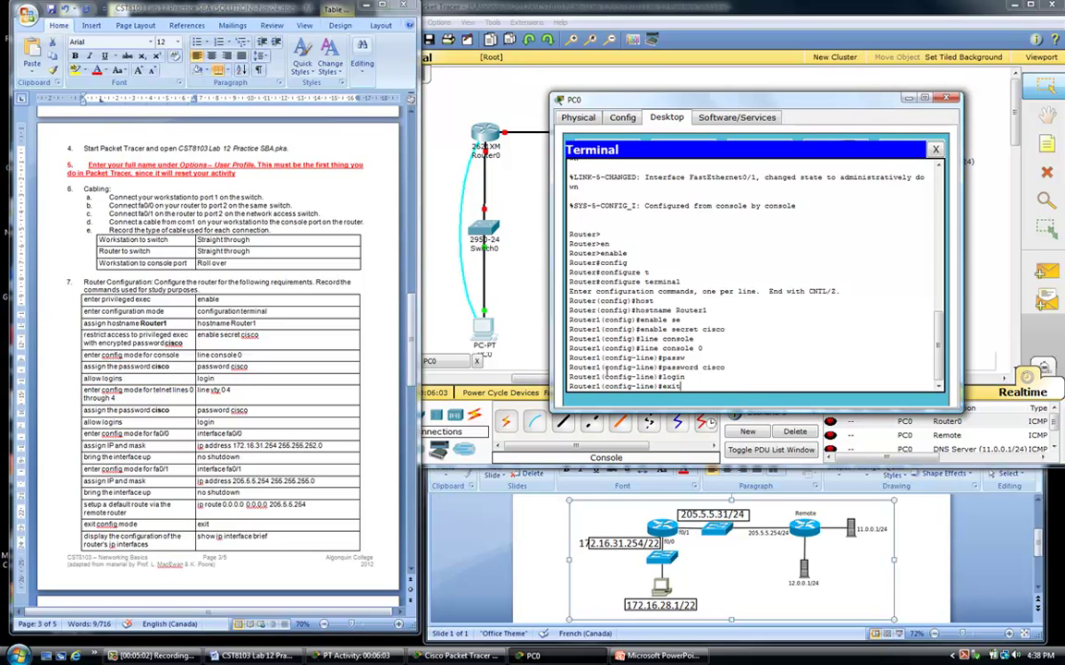
{"action": "key", "text": "Return"}
{"action": "type", "text": "li"}
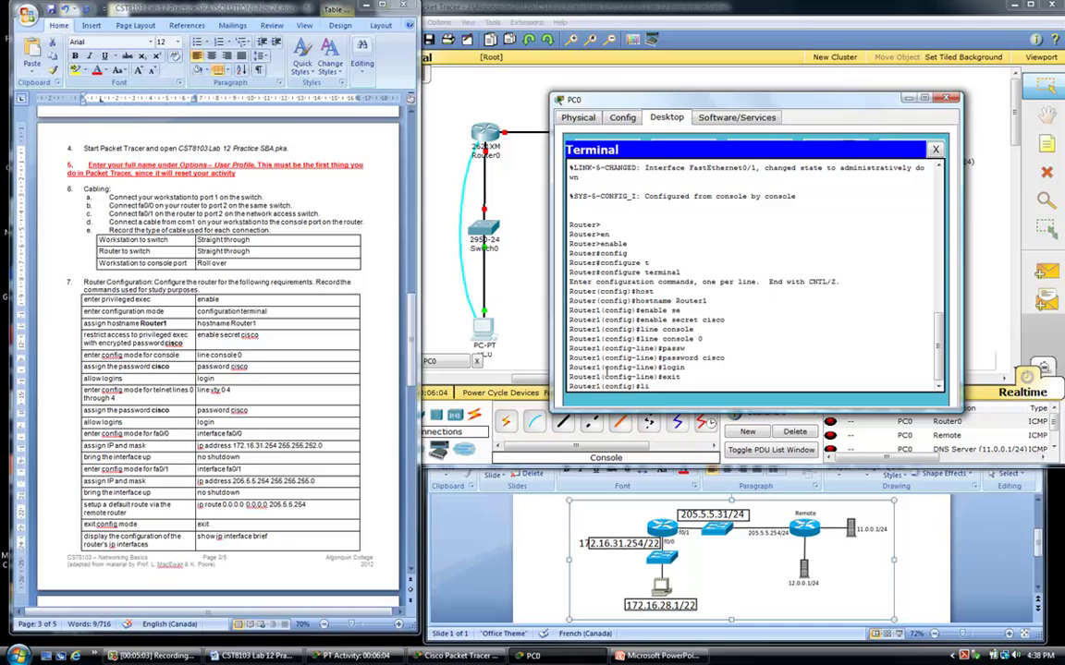
{"action": "type", "text": "ne vty 0 4"}
{"action": "key", "text": "Return"}
Step: Set a password with login on the vty lines, then exit to global configuration
{"action": "type", "text": "password"}
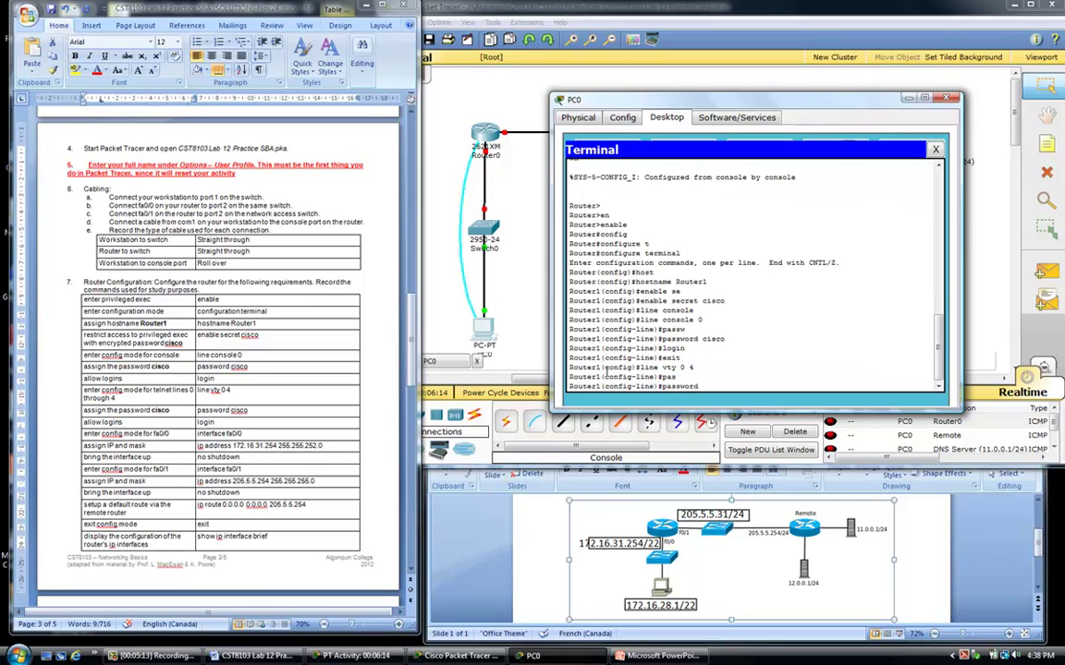
{"action": "key", "text": "Tab"}
{"action": "type", "text": "cisco"}
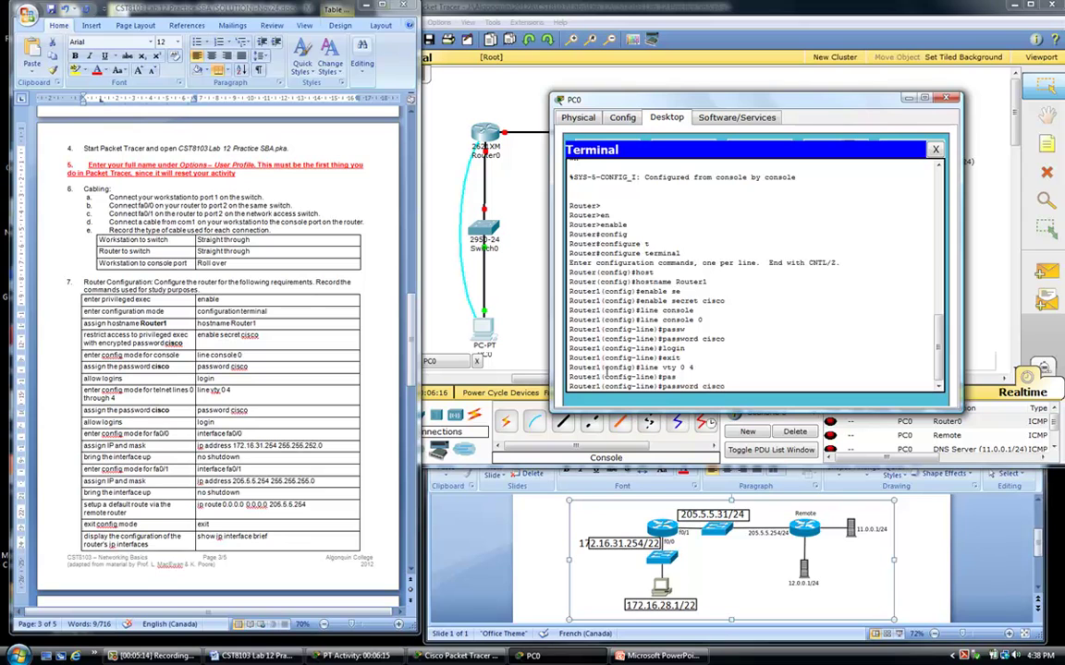
{"action": "key", "text": "Return"}
{"action": "type", "text": "login"}
{"action": "key", "text": "Return"}
{"action": "type", "text": "exit"}
{"action": "key", "text": "Return"}
{"action": "type", "text": "inter"}
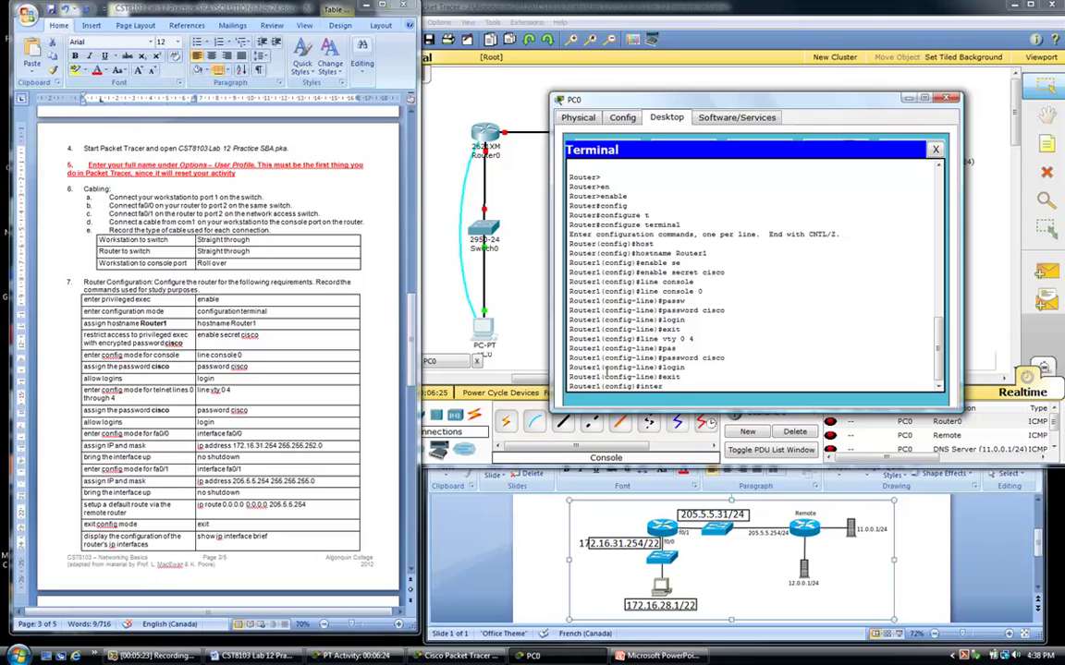
Step: Assign interface fa0/0 the address 172.16.31.254 with the corrected subnet mask
{"action": "key", "text": "Tab"}
{"action": "type", "text": "fa0"}
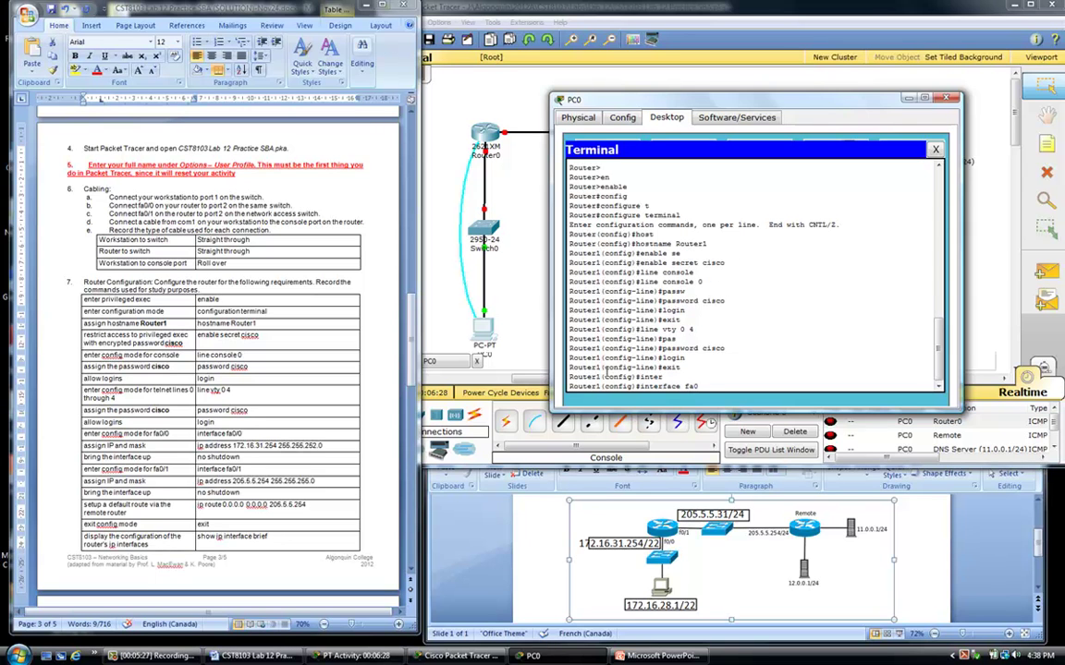
{"action": "type", "text": "/0"}
{"action": "key", "text": "Return"}
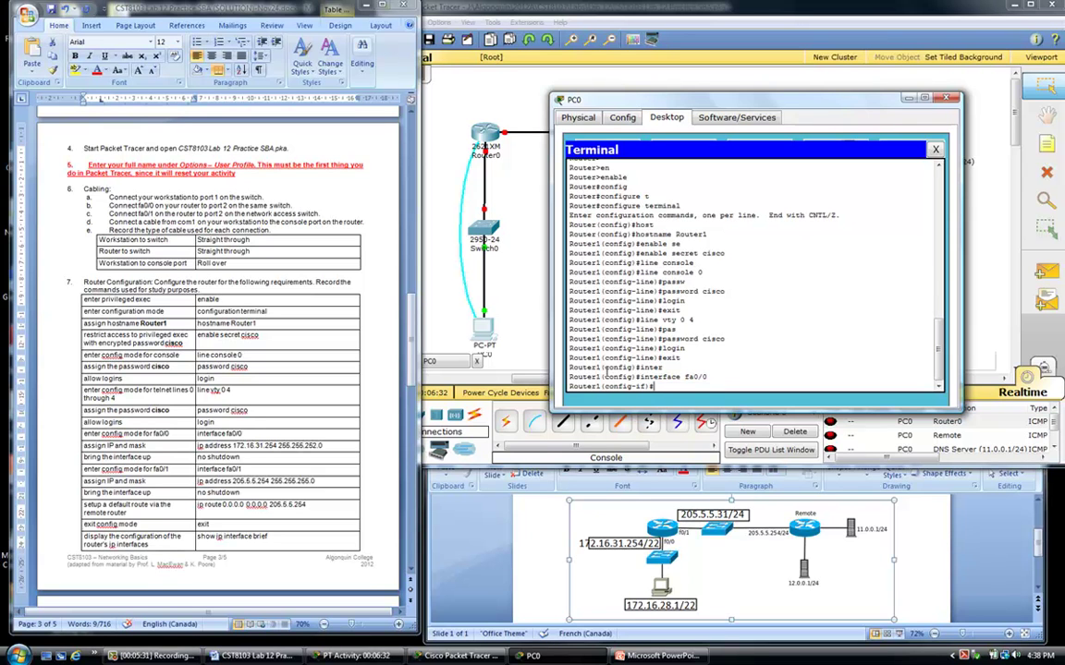
{"action": "type", "text": "ip address 172.16.31.254"}
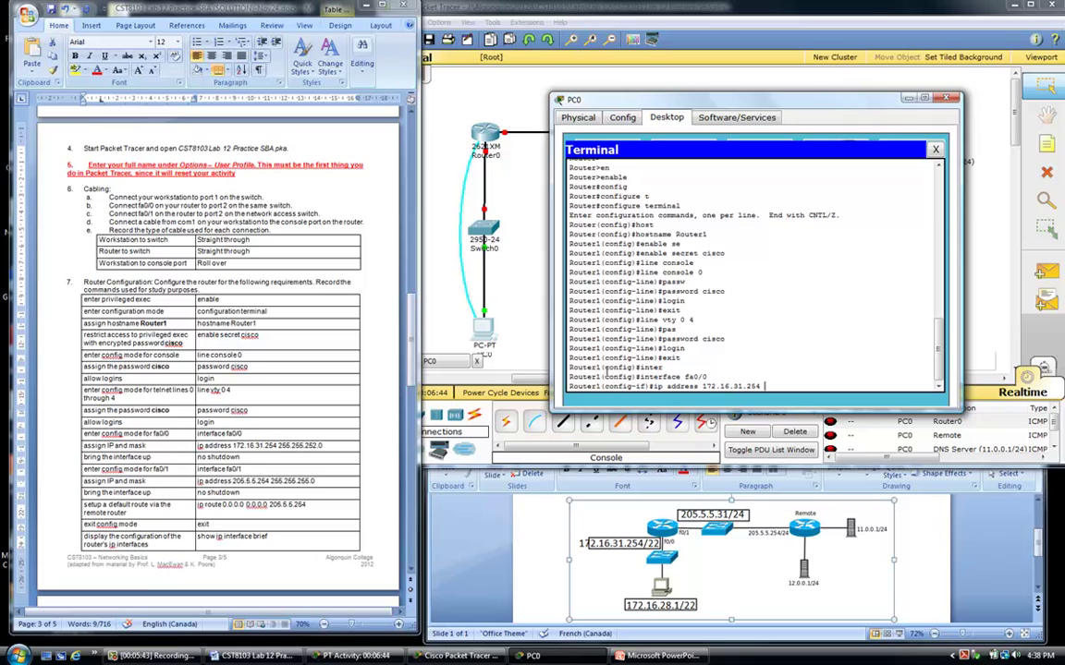
{"action": "type", "text": " 255.255.2"}
{"action": "type", "text": "55.252"}
{"action": "type", "text": ",0"}
{"action": "key", "text": "Return"}
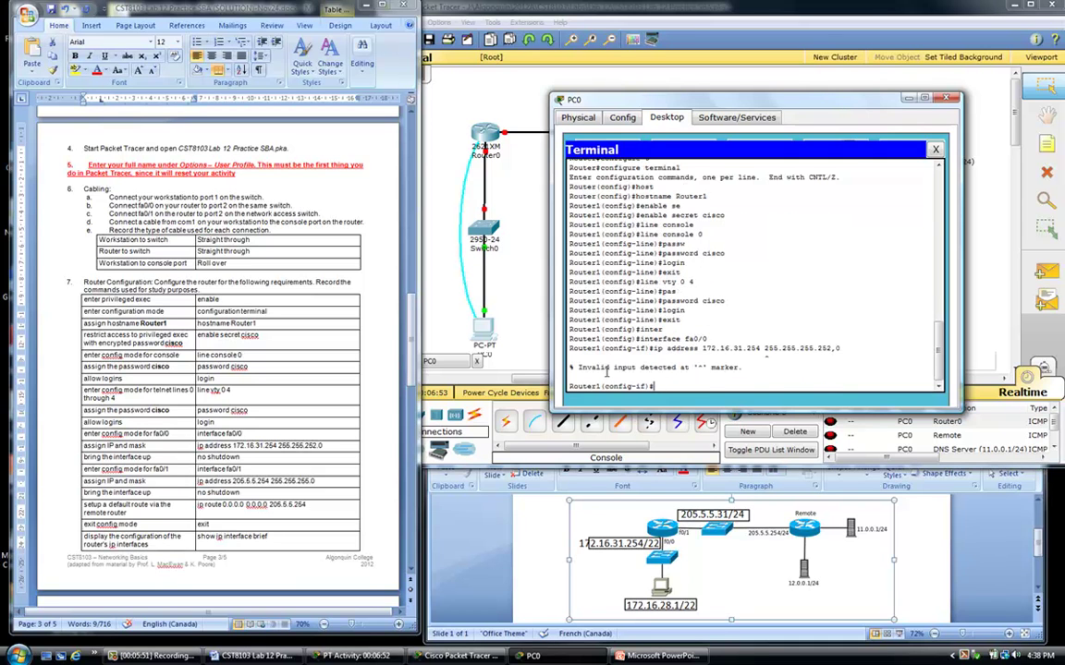
{"action": "key", "text": "Up"}
{"action": "key", "text": "BackSpace"}
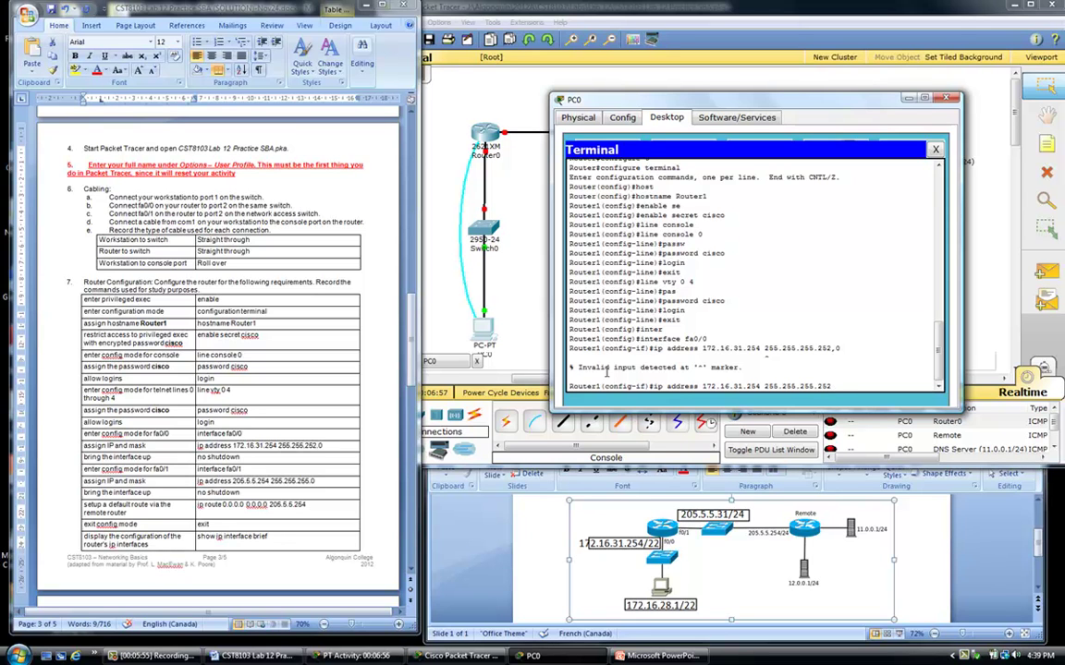
{"action": "key", "text": "BackSpace"}
{"action": "key", "text": "BackSpace"}
{"action": "key", "text": "BackSpace"}
{"action": "key", "text": "BackSpace"}
{"action": "key", "text": "Right"}
{"action": "key", "text": "Right"}
{"action": "key", "text": "Right"}
{"action": "key", "text": "Right"}
{"action": "type", "text": "0"}
{"action": "key", "text": "Return"}
Step: Bring fa0/0 up with no shutdown
{"action": "type", "text": "no s"}
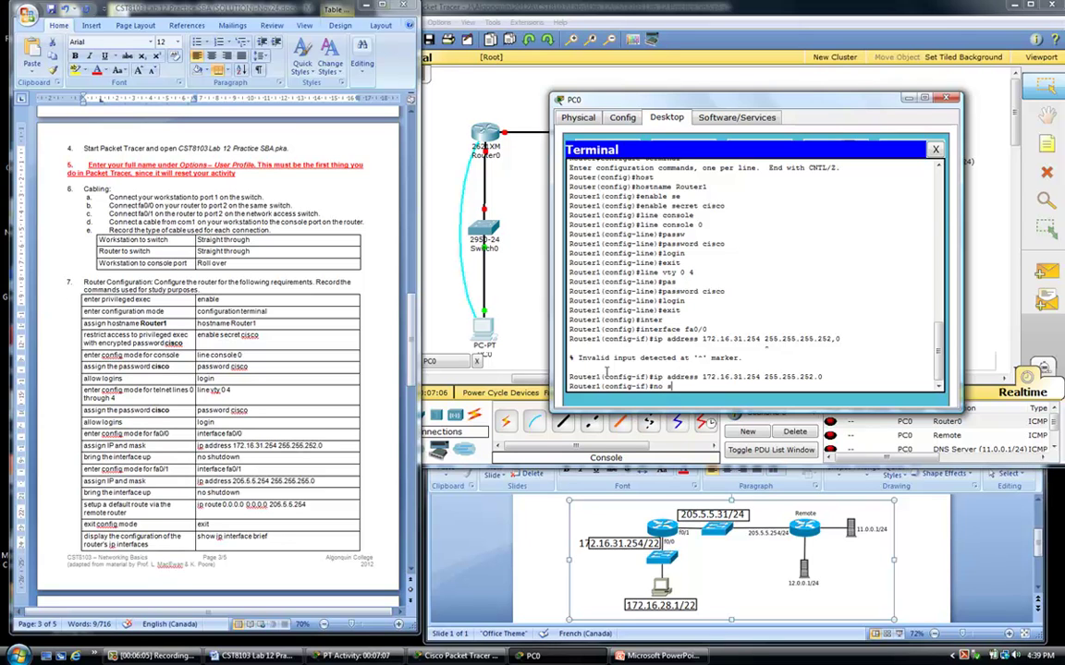
{"action": "type", "text": "how"}
{"action": "key", "text": "BackSpace"}
{"action": "key", "text": "BackSpace"}
{"action": "type", "text": "t"}
{"action": "type", "text": "ut"}
{"action": "key", "text": "Tab"}
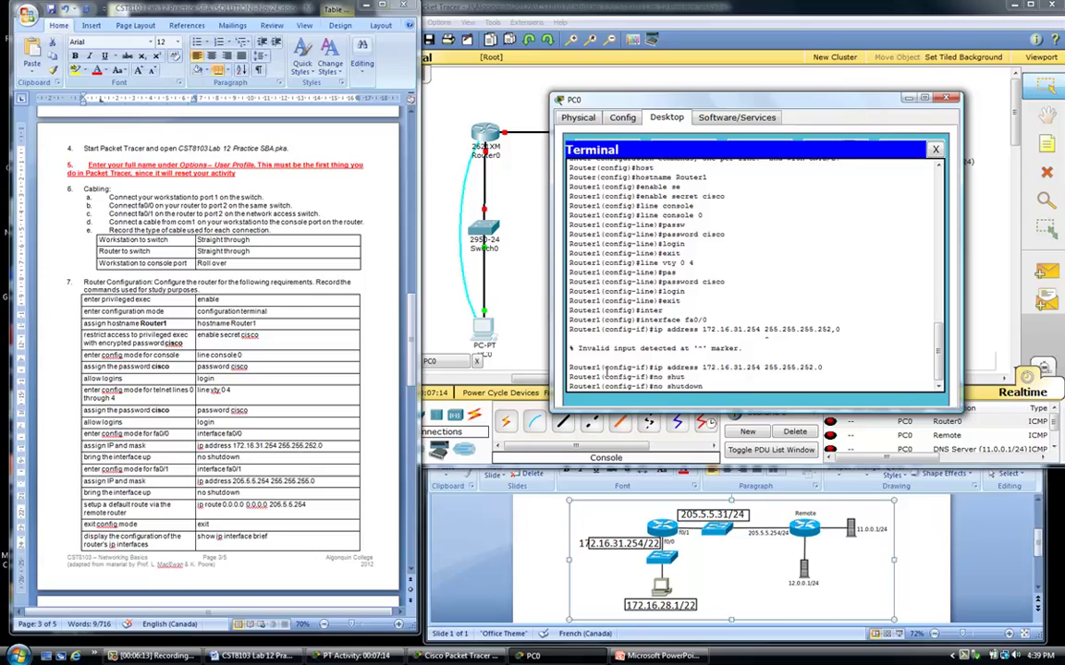
{"action": "key", "text": "Return"}
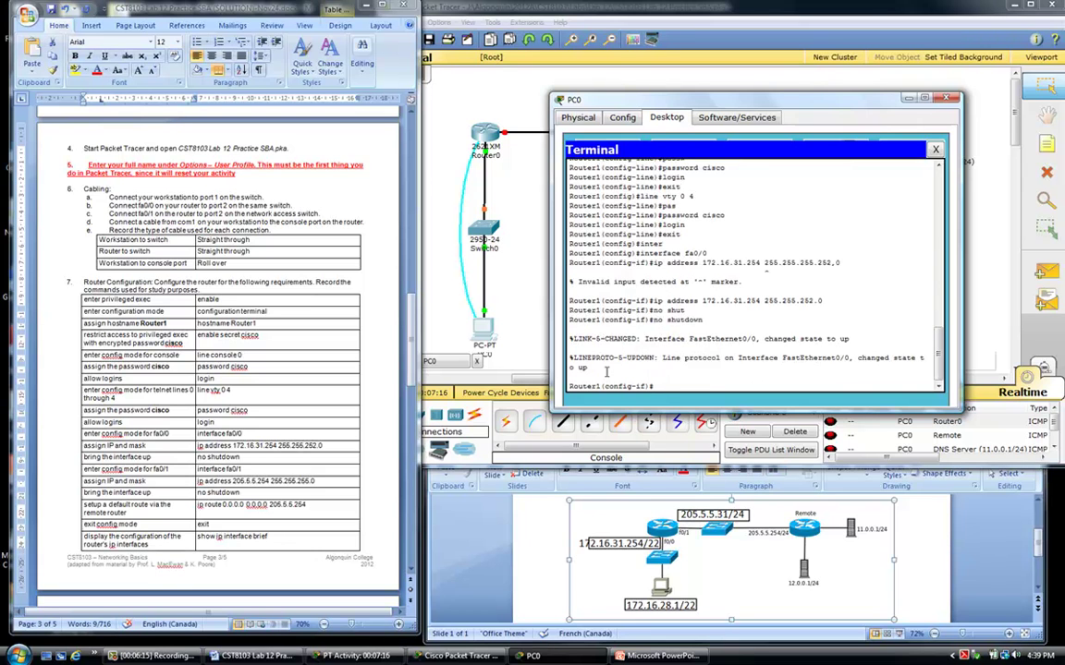
Step: Highlight the fa0/0 link and line-protocol up messages, then exit to Router1(config)#
{"action": "left_click_drag", "start_coordinate": [607, 370], "coordinate": [570, 340]}
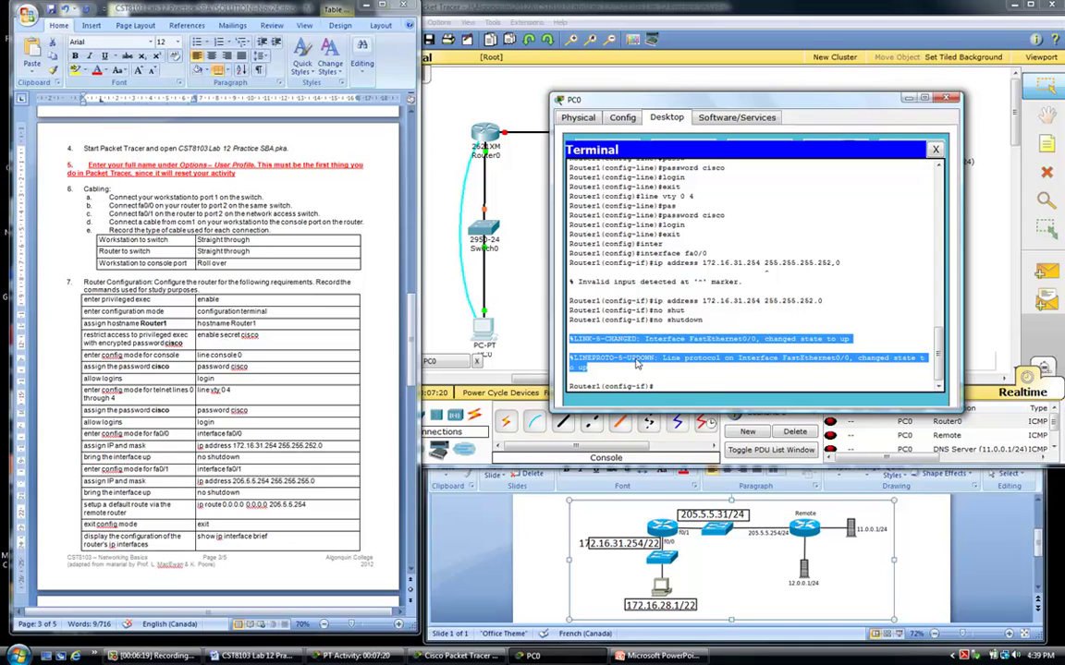
{"action": "left_click", "coordinate": [686, 386]}
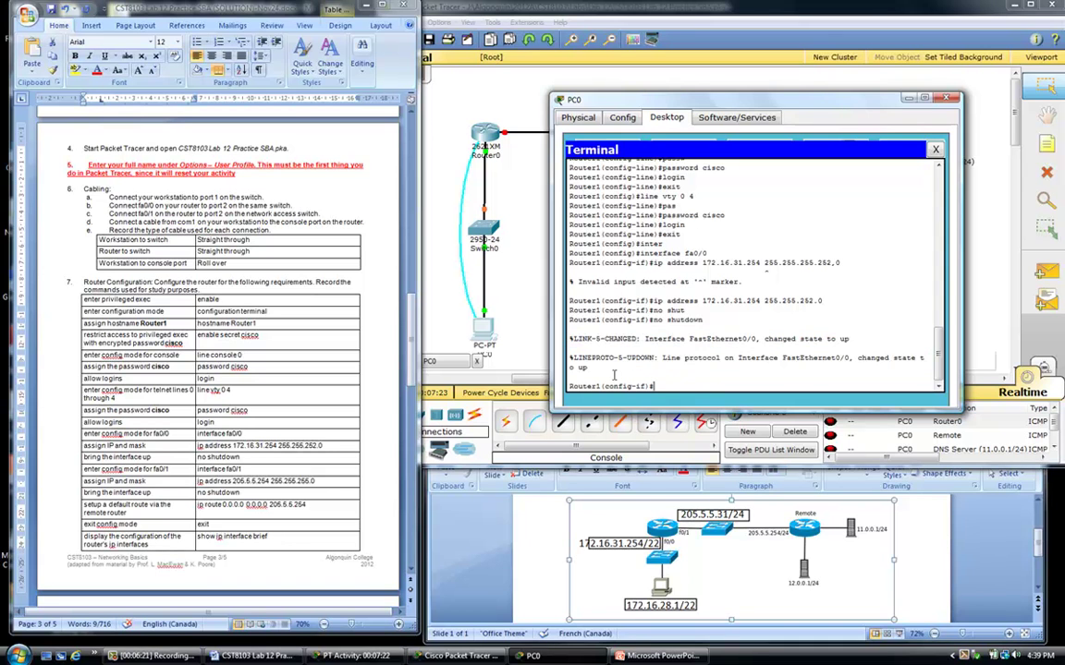
{"action": "left_click_drag", "start_coordinate": [584, 369], "coordinate": [572, 340]}
{"action": "left_click", "coordinate": [588, 312]}
{"action": "left_click_drag", "start_coordinate": [789, 338], "coordinate": [849, 340]}
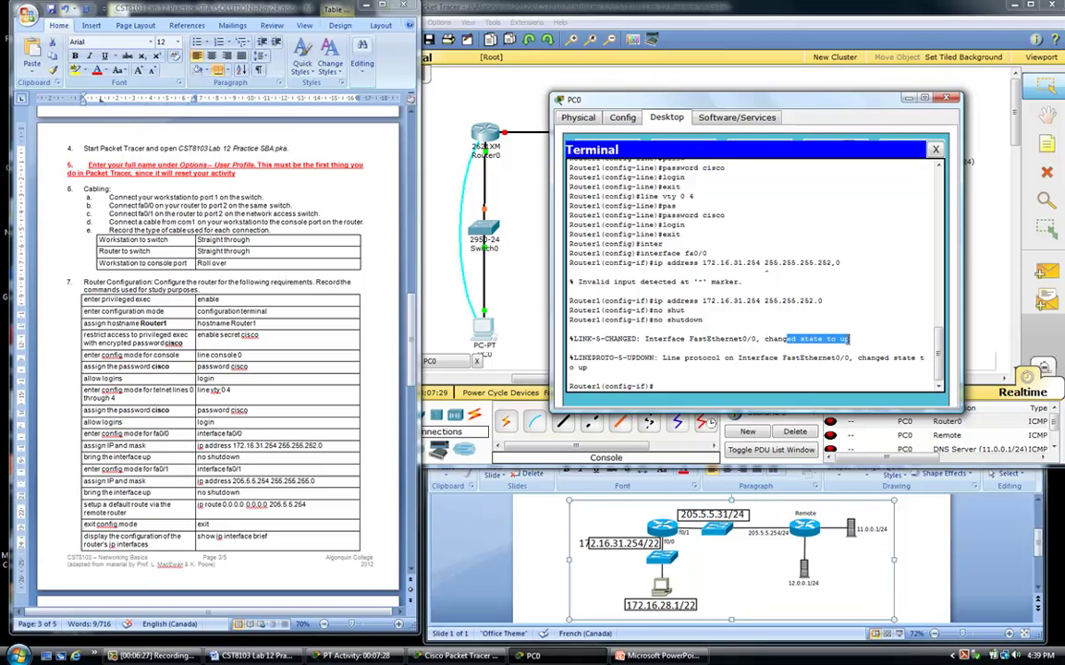
{"action": "left_click", "coordinate": [767, 337]}
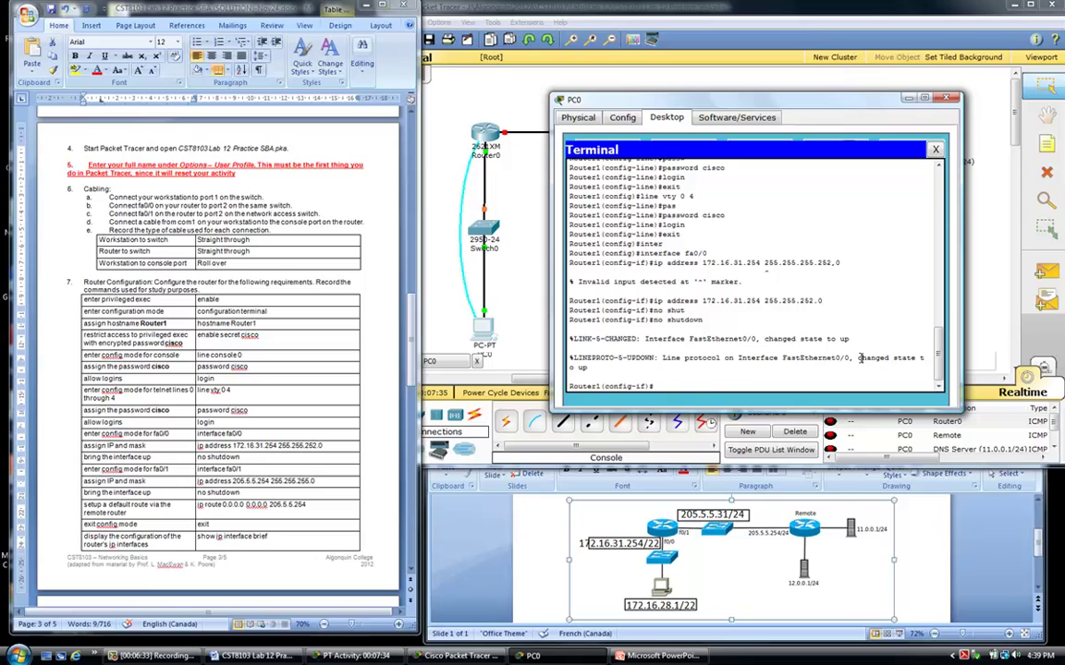
{"action": "left_click_drag", "start_coordinate": [858, 359], "coordinate": [750, 370]}
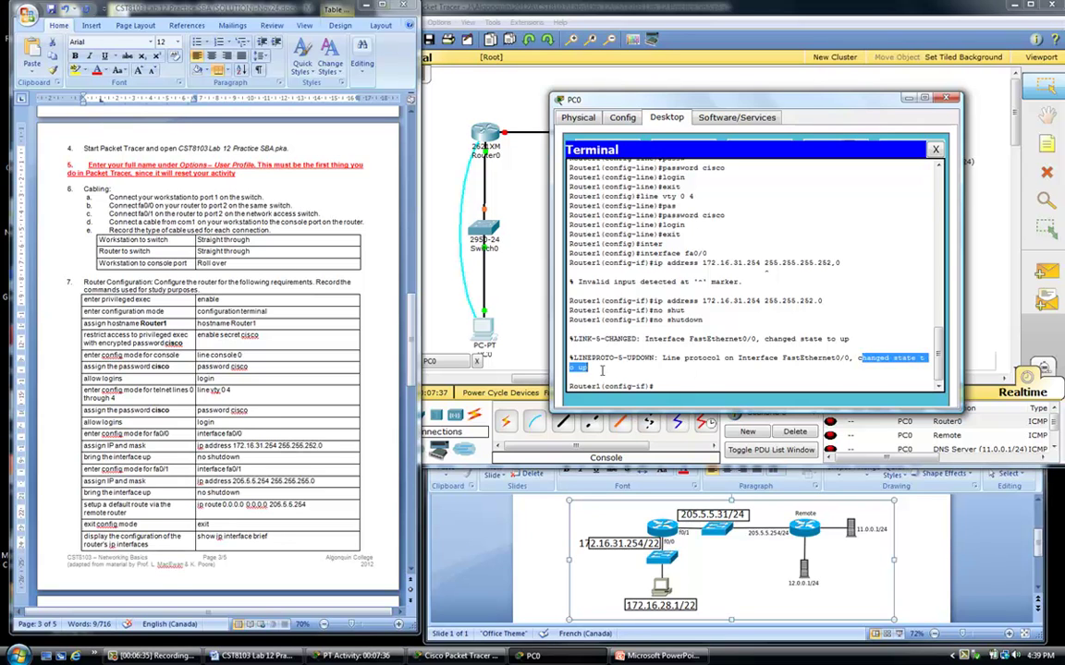
{"action": "left_click", "coordinate": [693, 382]}
{"action": "type", "text": "exit"}
{"action": "key", "text": "Return"}
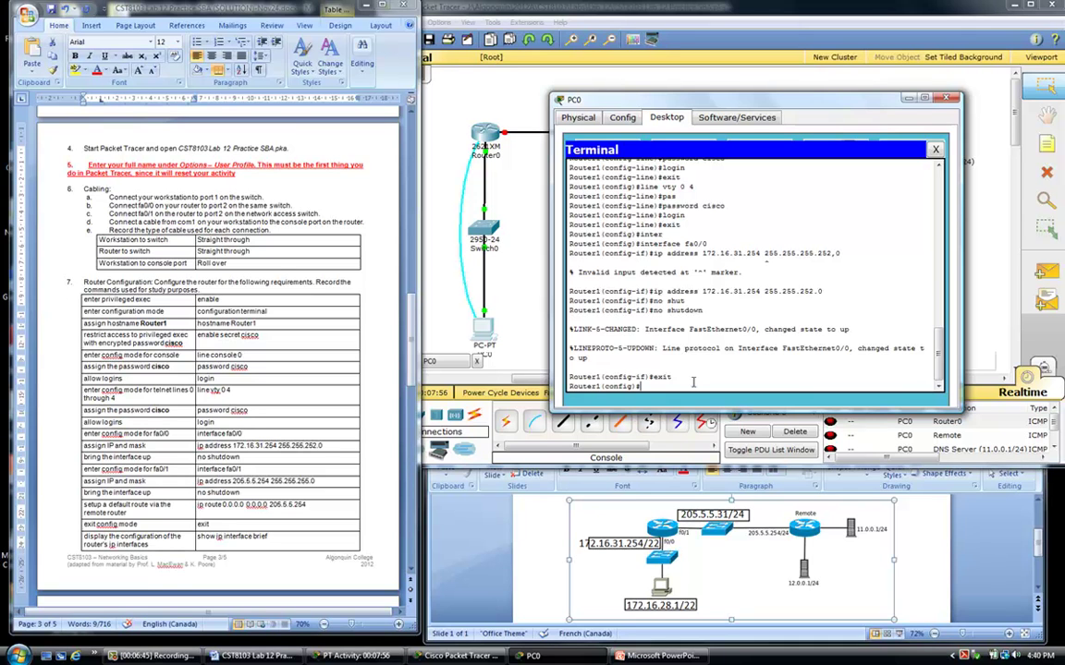
Step: Give Router1's fa0/1 the address 205.5.5.31 255.255.255.0 and enable it with no shut
{"action": "type", "text": "inter"}
{"action": "key", "text": "Tab"}
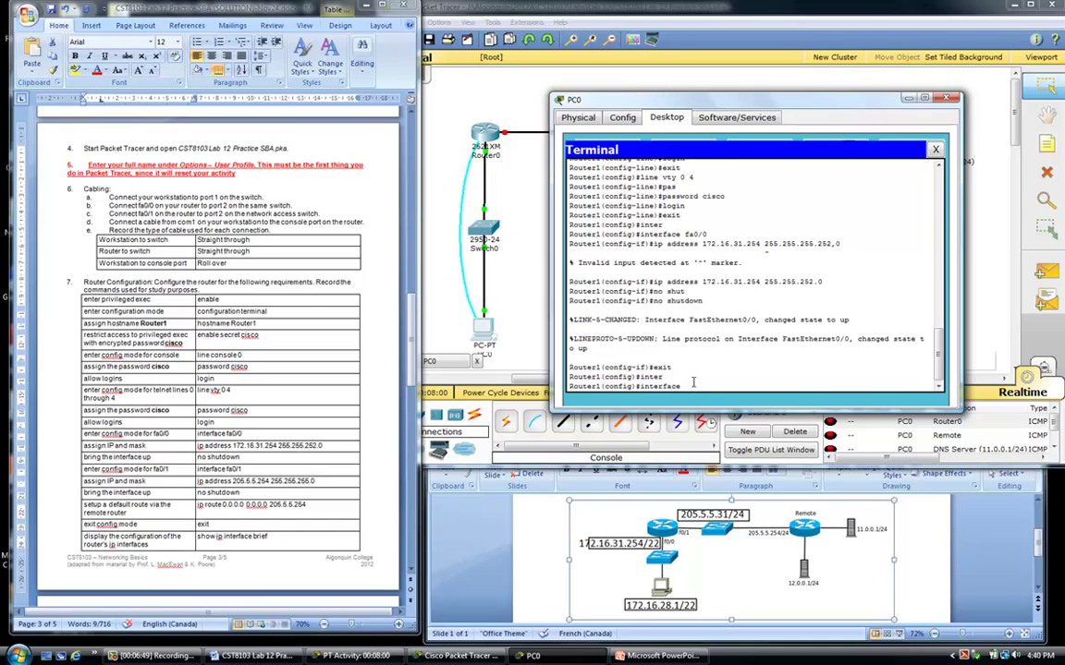
{"action": "type", "text": "fa0/1"}
{"action": "key", "text": "Return"}
{"action": "type", "text": "ip address"}
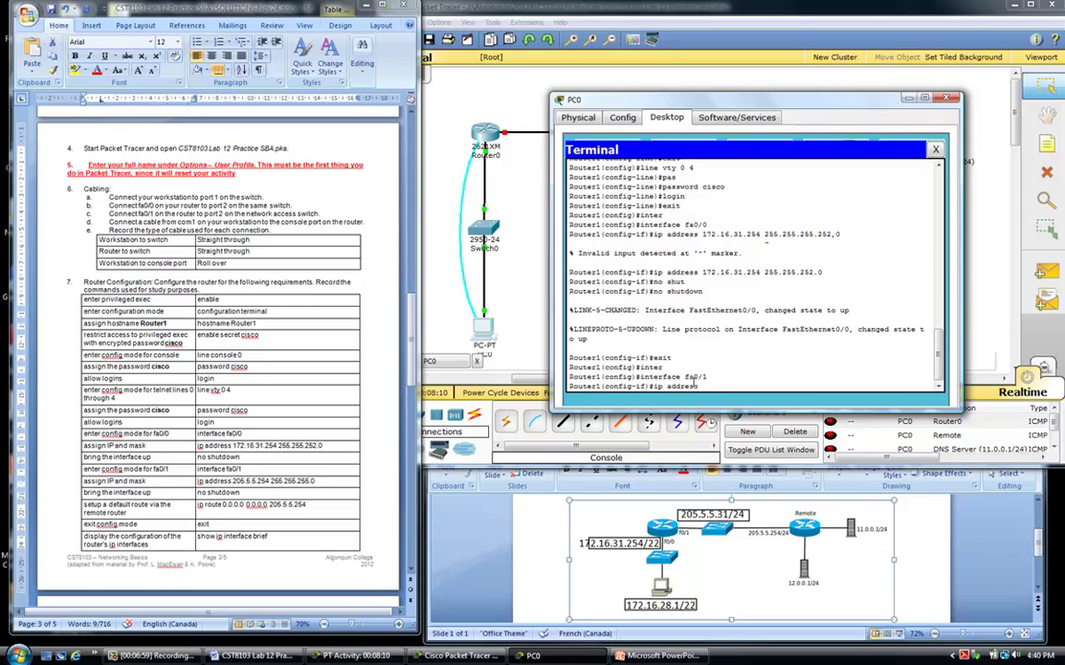
{"action": "type", "text": " 205.5.5.31 255.255.255.0"}
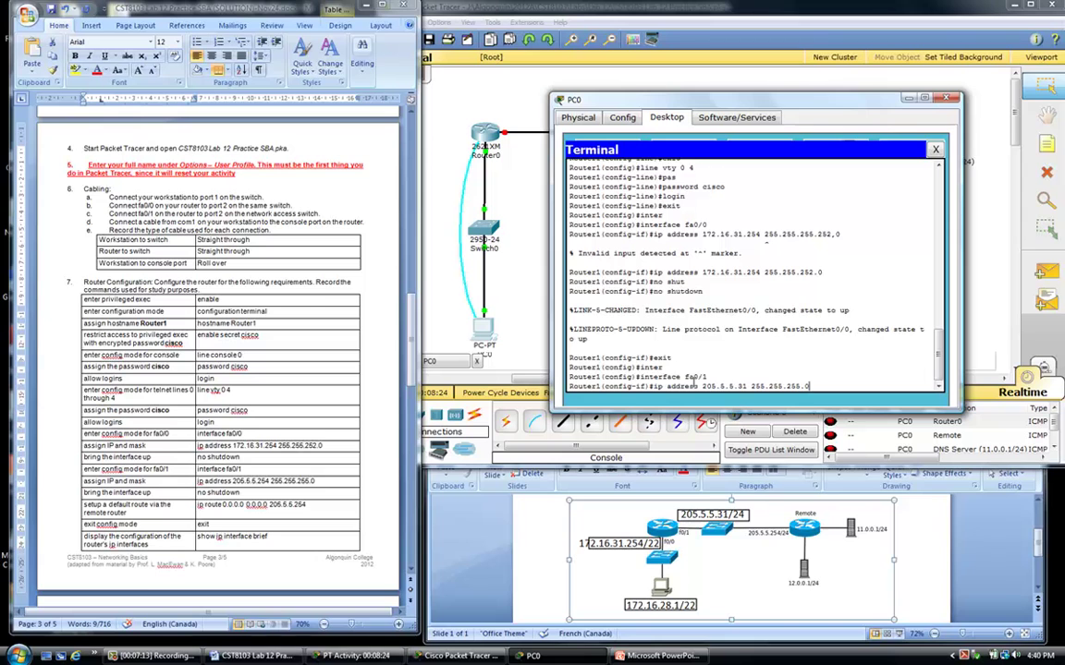
{"action": "key", "text": "Return"}
{"action": "type", "text": "no shut"}
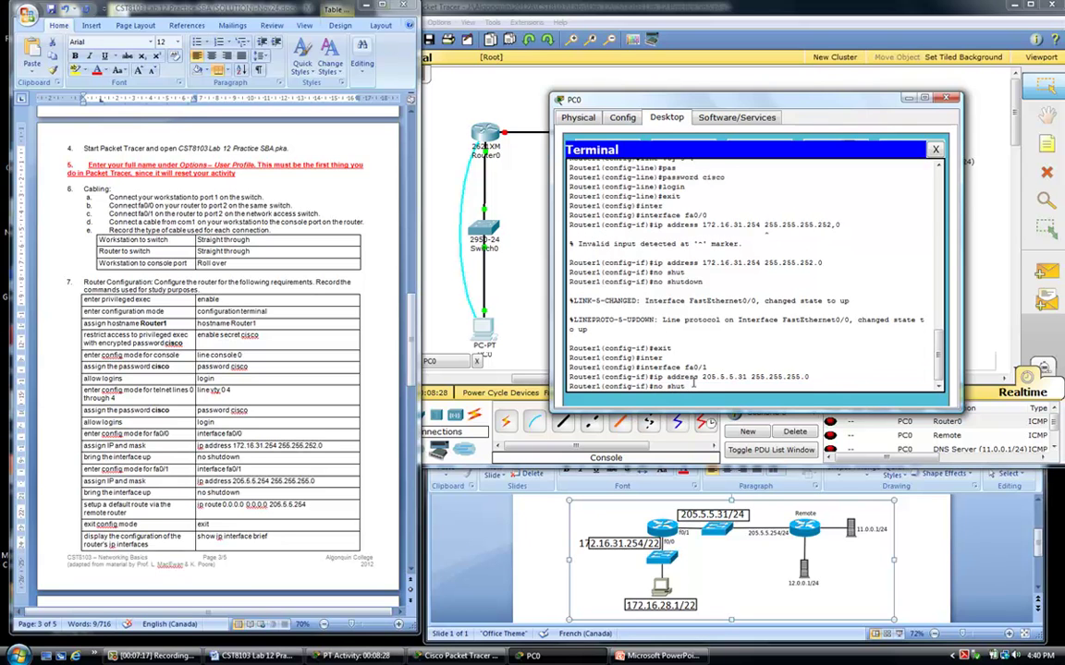
{"action": "key", "text": "Return"}
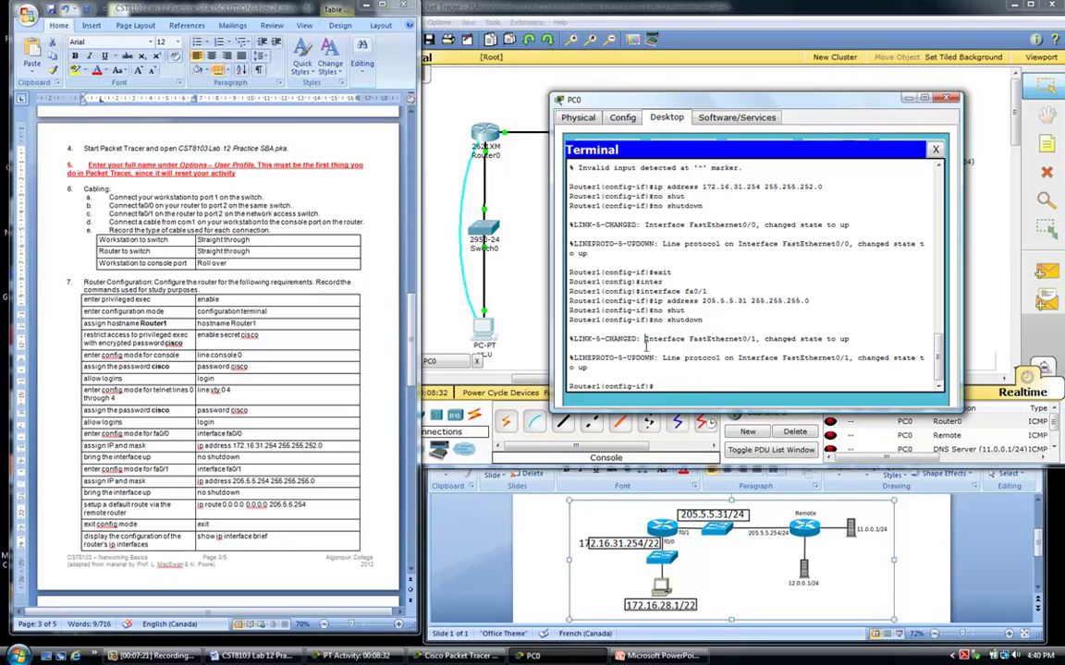
{"action": "left_click_drag", "start_coordinate": [569, 338], "coordinate": [590, 367]}
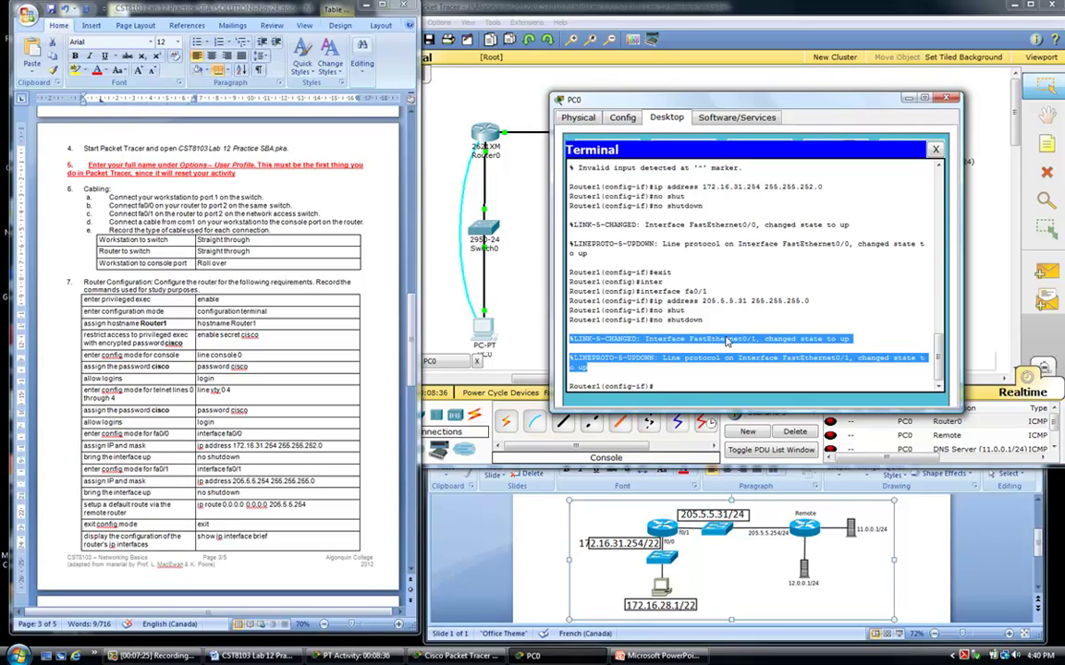
{"action": "left_click_drag", "start_coordinate": [570, 338], "coordinate": [764, 339]}
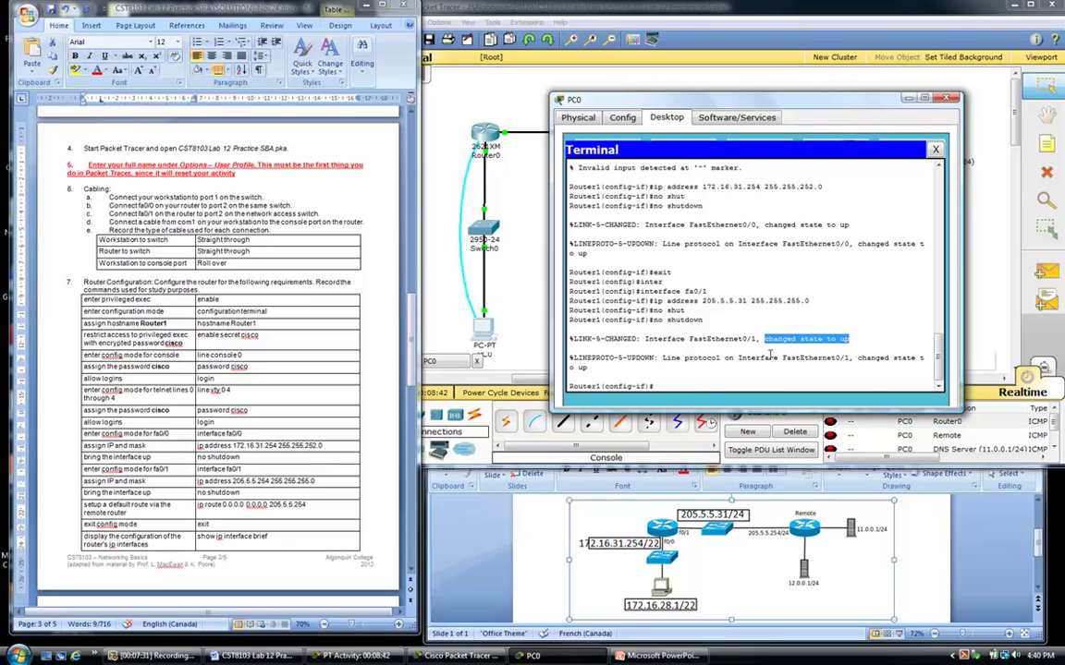
{"action": "left_click_drag", "start_coordinate": [575, 367], "coordinate": [581, 367]}
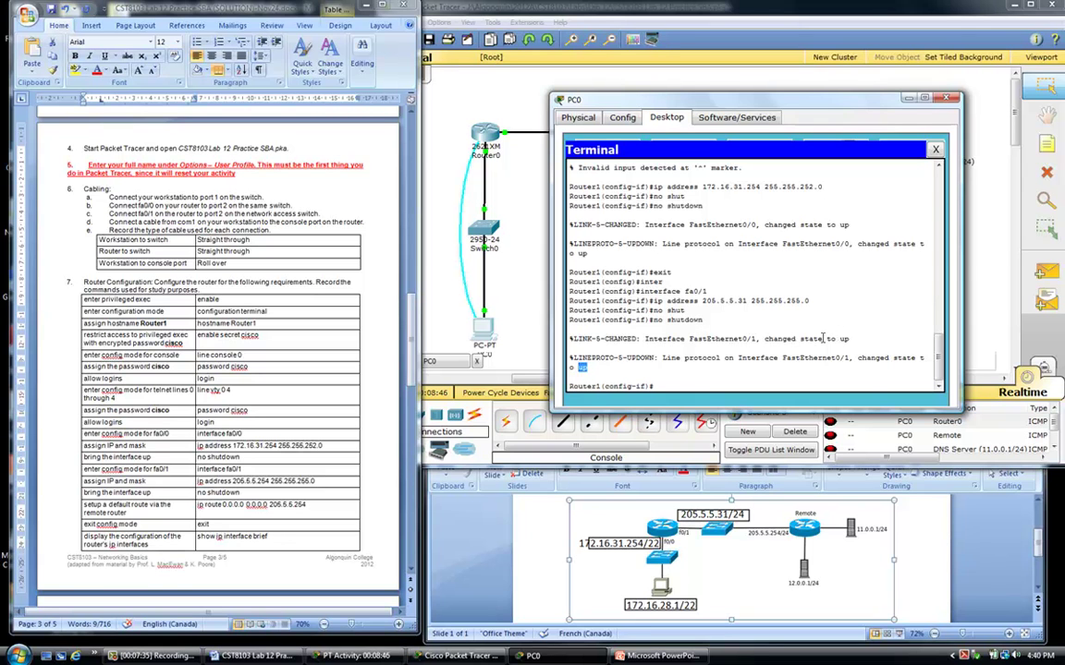
{"action": "left_click", "coordinate": [575, 359]}
Step: Exit interface and global configuration, then try an ip route command at the privileged prompt
{"action": "type", "text": "exit"}
{"action": "key", "text": "Return"}
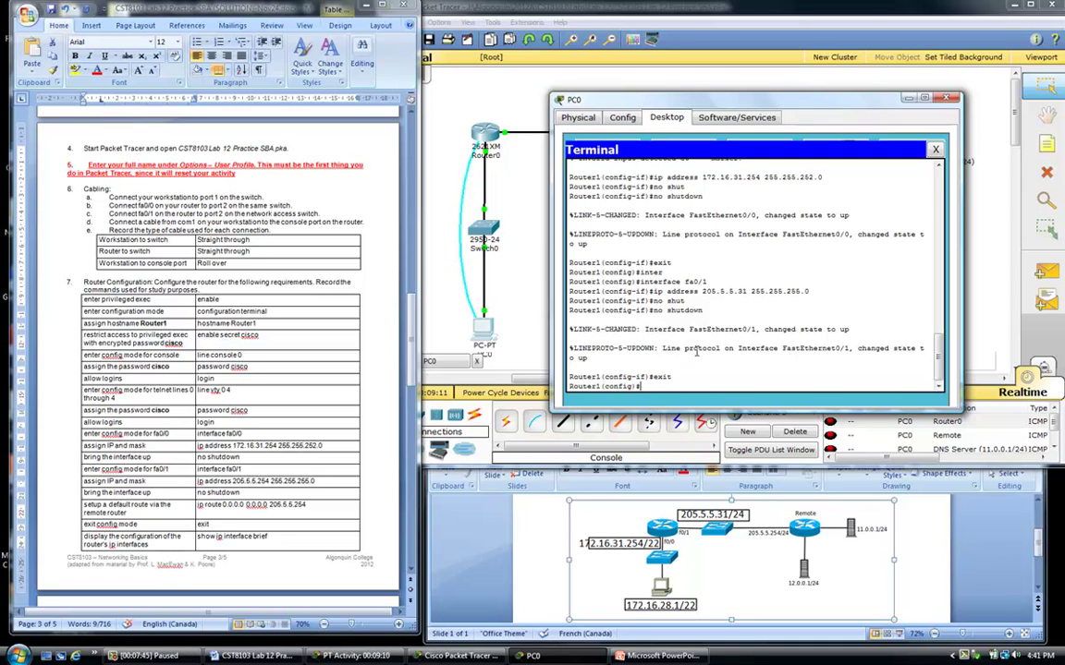
{"action": "type", "text": "exit"}
{"action": "key", "text": "Return"}
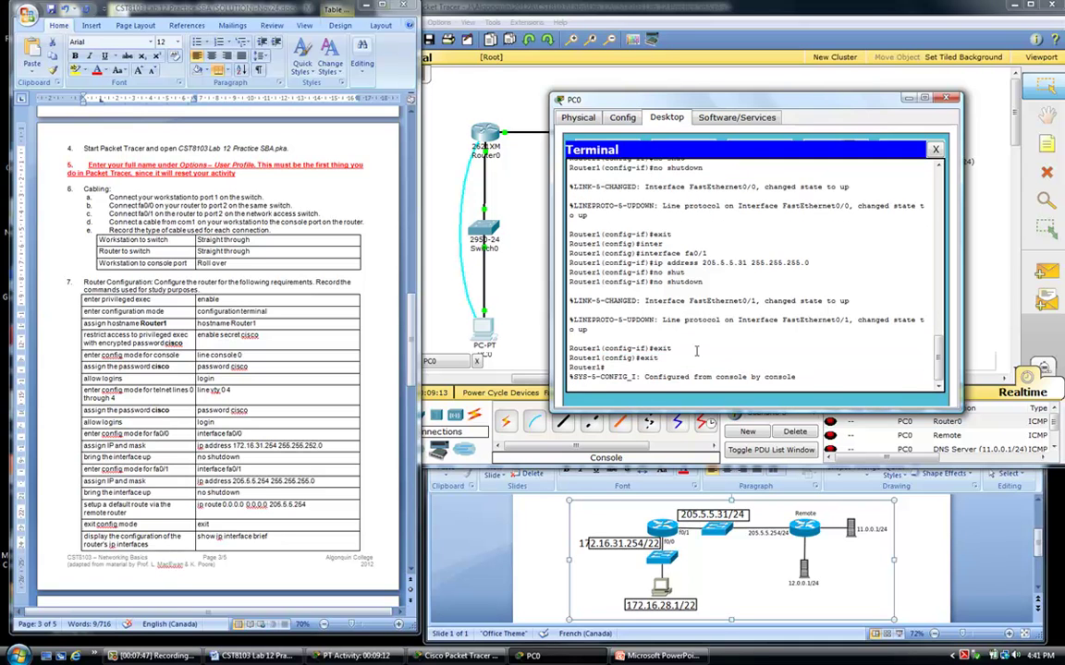
{"action": "key", "text": "Return"}
{"action": "type", "text": "ip r"}
{"action": "type", "text": "te"}
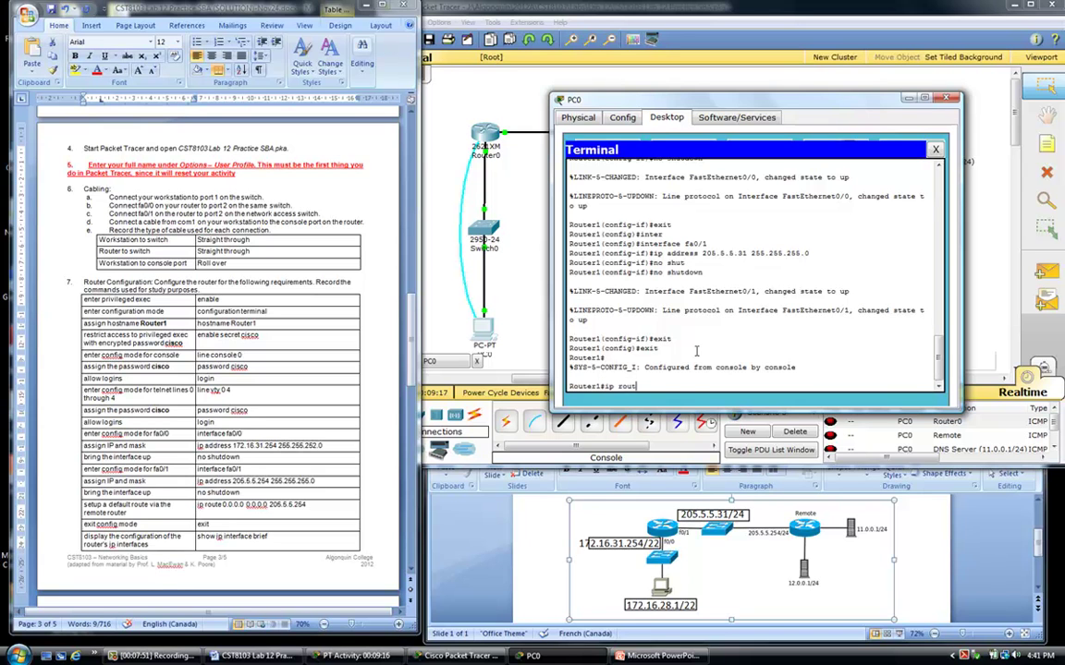
{"action": "key", "text": "Tab"}
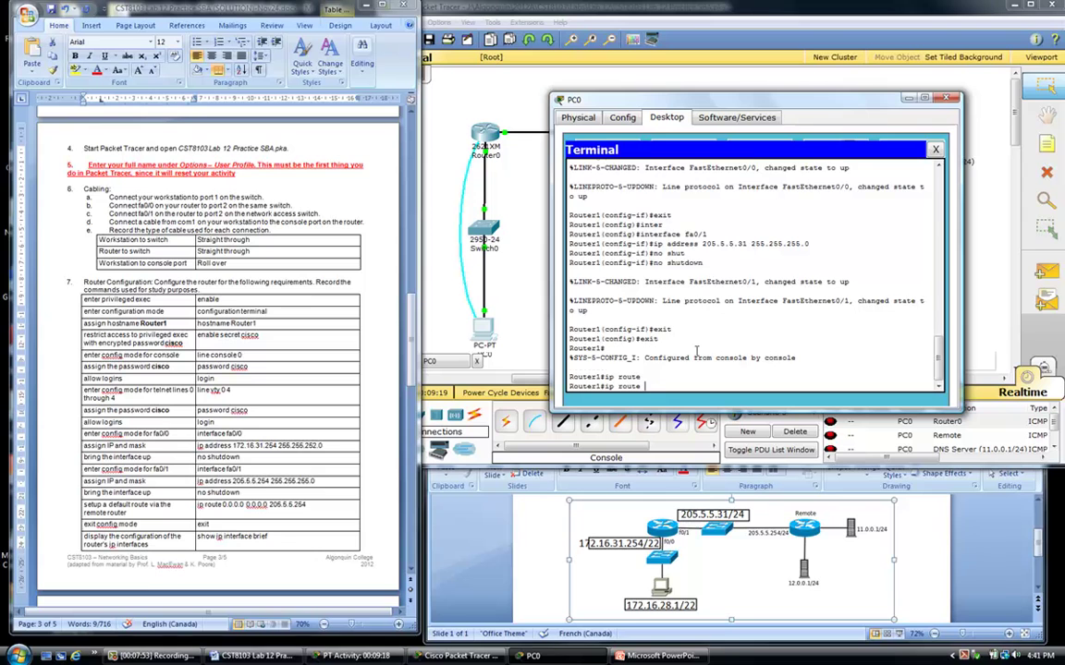
{"action": "key", "text": "Tab"}
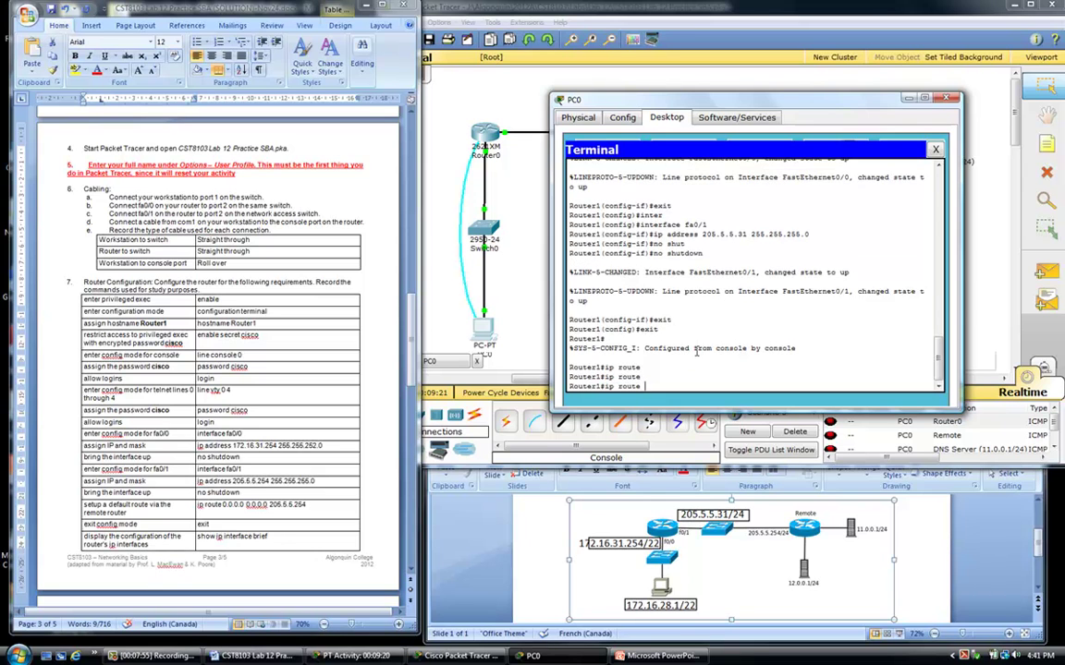
{"action": "key", "text": "Return"}
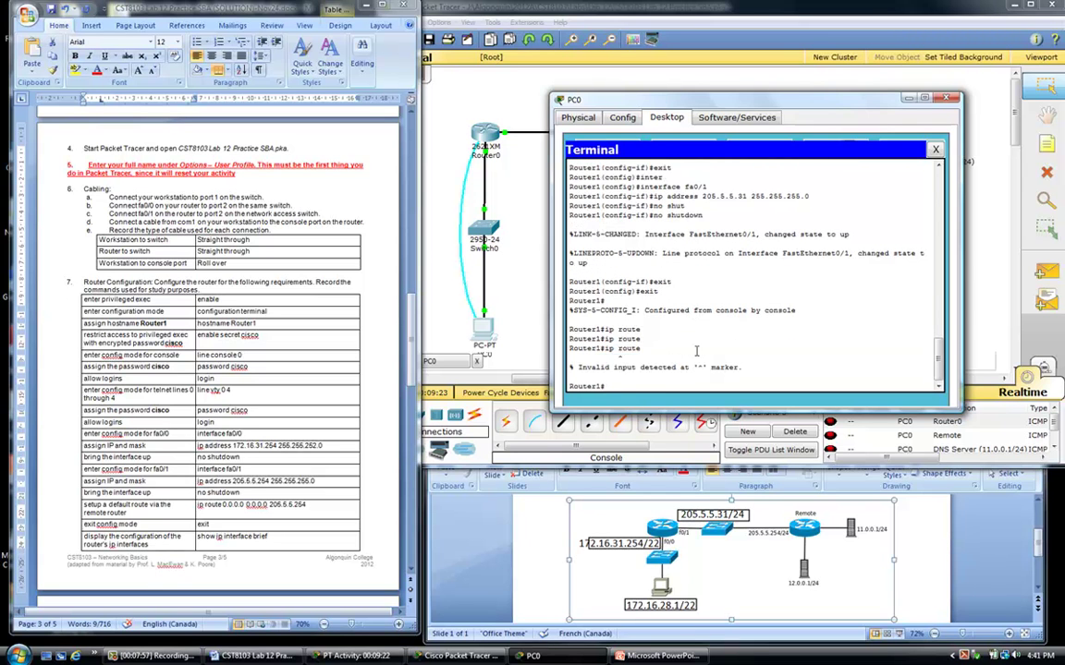
Step: Enter global configuration and add the default route 0.0.0.0 0.0.0.0 via 205.5.5.254
{"action": "type", "text": "config t"}
{"action": "key", "text": "Tab"}
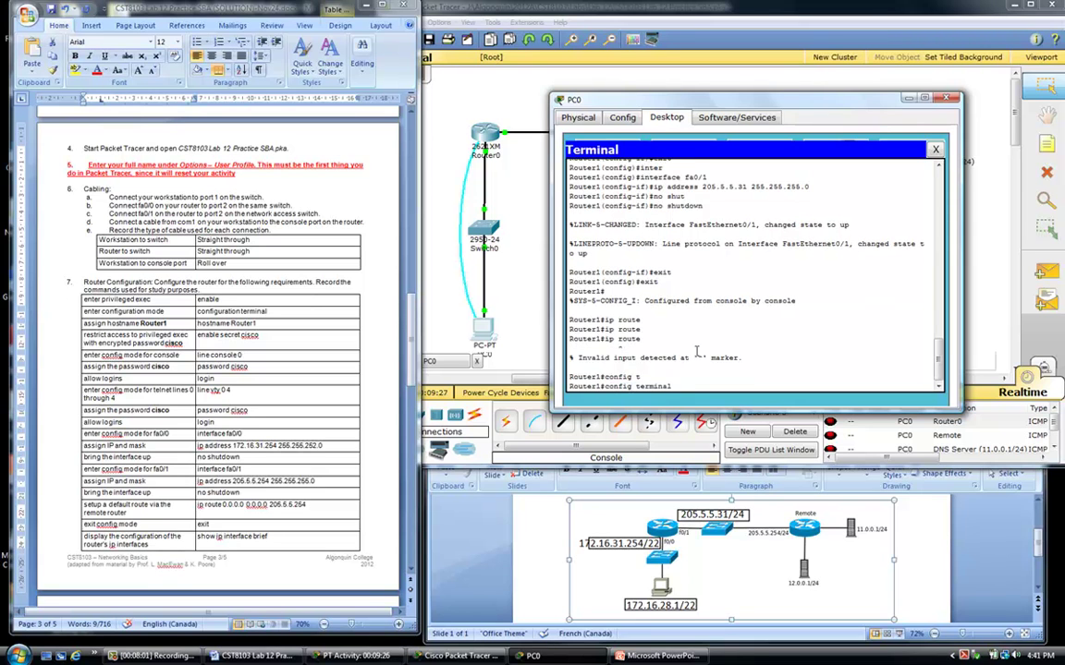
{"action": "key", "text": "Return"}
{"action": "type", "text": "ig)#"}
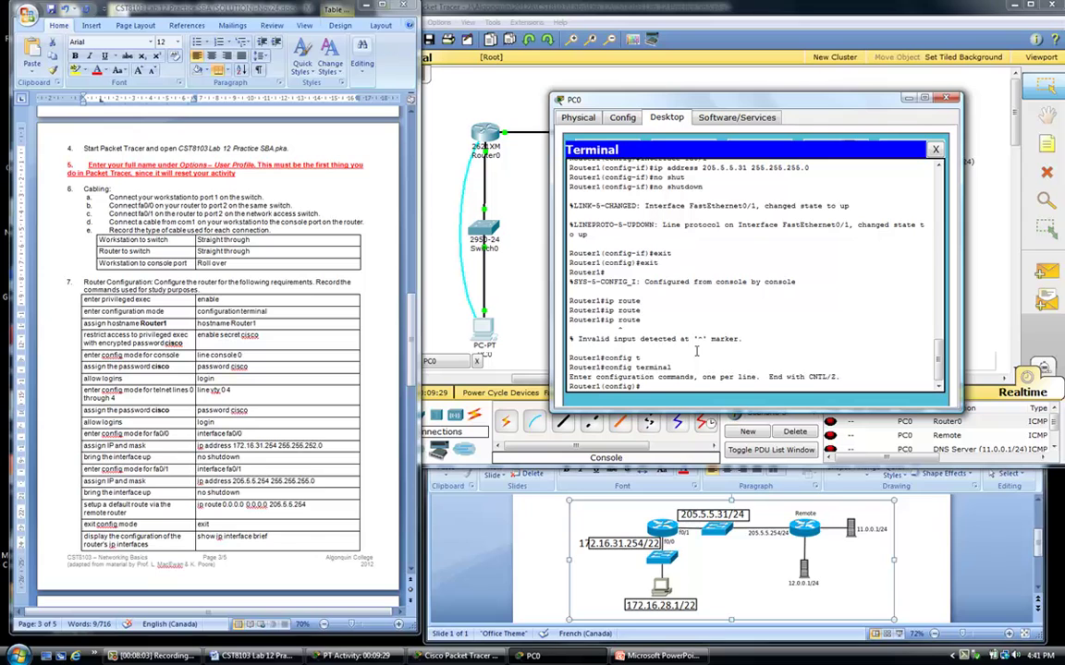
{"action": "type", "text": "p rou"}
{"action": "key", "text": "Tab"}
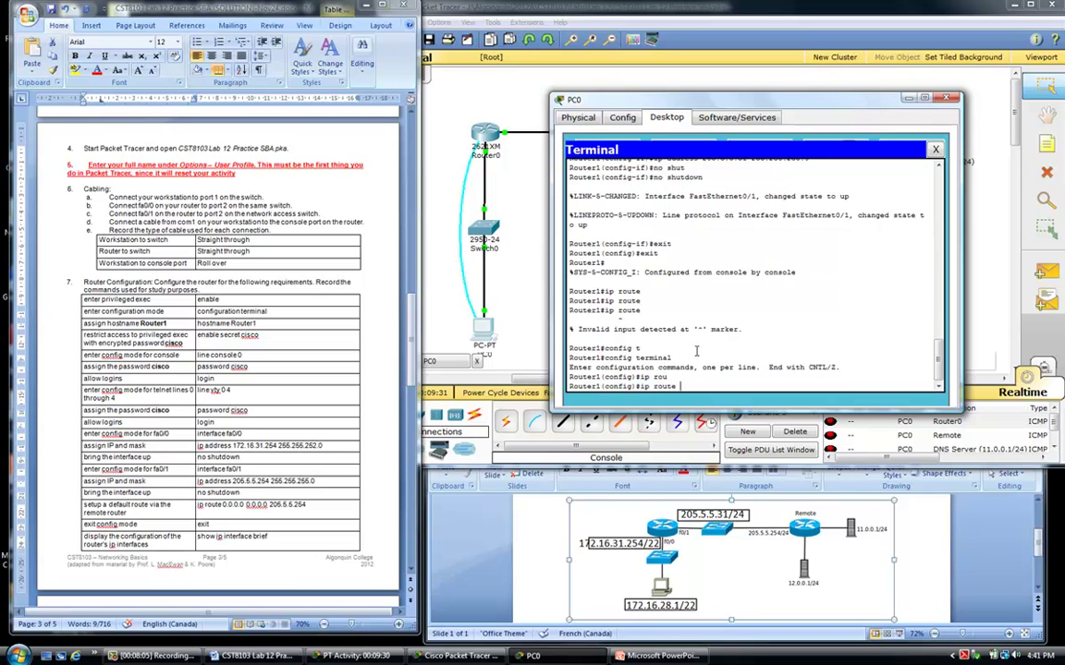
{"action": "type", "text": "0.0.0.0 0.0.0.0 205.5.5.254"}
{"action": "key", "text": "Return"}
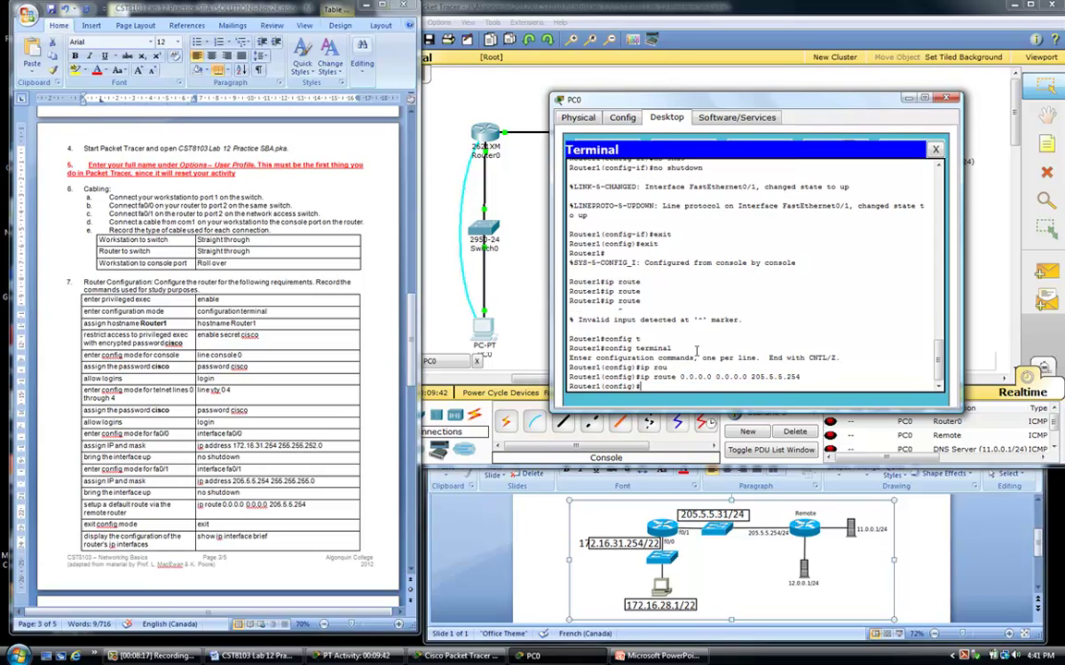
Step: Return to the Router1# prompt and submit a show command
{"action": "type", "text": "exit"}
{"action": "key", "text": "Return"}
{"action": "type", "text": "show"}
{"action": "key", "text": "Return"}
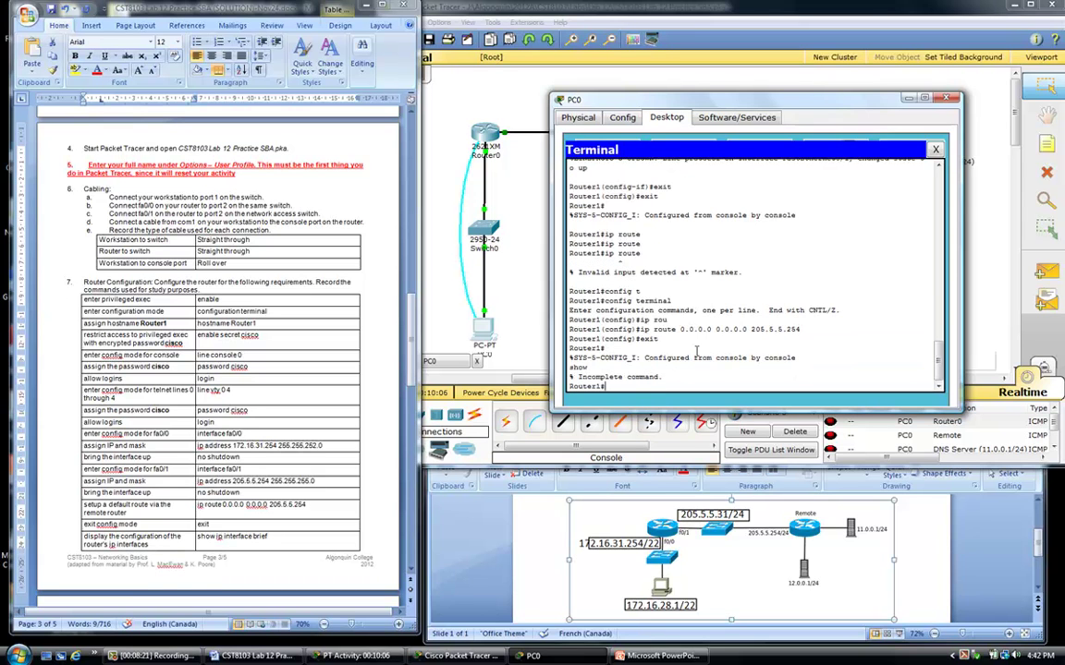
Step: Run show ip interface brief on Router1, correcting the mistyped 'bir'
{"action": "type", "text": "show ip"}
{"action": "type", "text": " b"}
{"action": "type", "text": "ir"}
{"action": "key", "text": "BackSpace"}
{"action": "key", "text": "BackSpace"}
{"action": "key", "text": "BackSpace"}
{"action": "type", "text": "int"}
{"action": "key", "text": "Tab"}
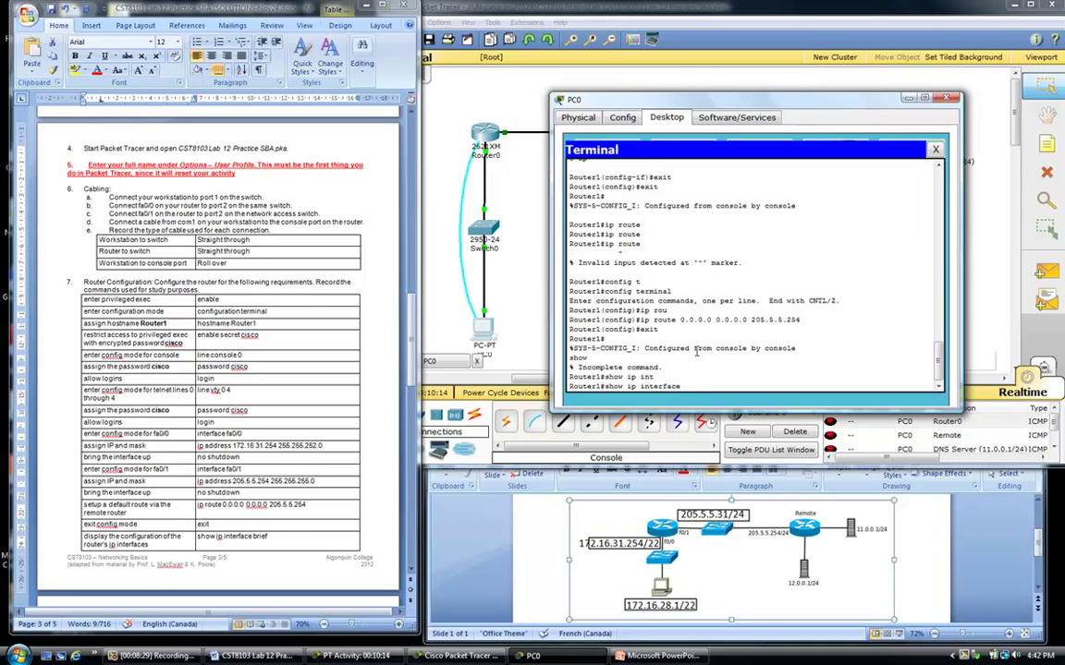
{"action": "type", "text": "e"}
{"action": "key", "text": "Tab"}
{"action": "key", "text": "Return"}
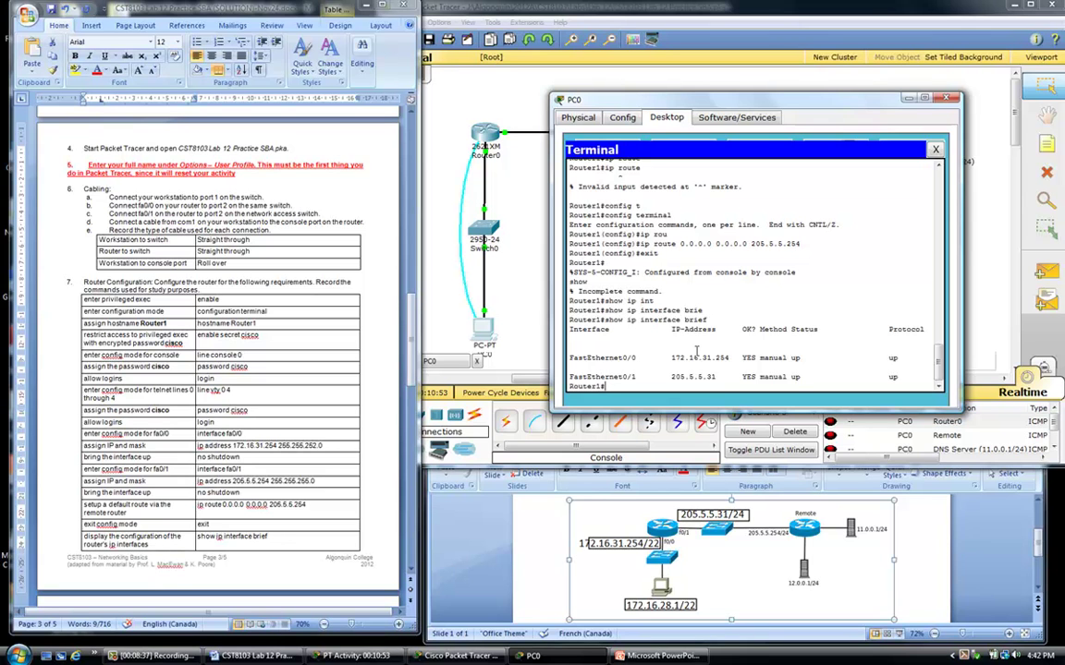
Step: Highlight FastEthernet0/0's 172.16.31.254 address, YES manual and up/up status, then the FastEthernet0/1 line
{"action": "left_click_drag", "start_coordinate": [672, 358], "coordinate": [800, 357]}
{"action": "left_click_drag", "start_coordinate": [898, 358], "coordinate": [801, 359]}
{"action": "triple_click", "coordinate": [804, 358]}
{"action": "left_click", "coordinate": [816, 346]}
{"action": "left_click_drag", "start_coordinate": [816, 358], "coordinate": [712, 358]}
{"action": "left_click", "coordinate": [569, 367]}
{"action": "triple_click", "coordinate": [569, 365]}
{"action": "left_click_drag", "start_coordinate": [801, 358], "coordinate": [793, 356]}
{"action": "double_click", "coordinate": [892, 358]}
{"action": "double_click", "coordinate": [795, 358]}
{"action": "left_click", "coordinate": [894, 376]}
{"action": "mouse_move", "coordinate": [570, 386]}
{"action": "left_mouse_down"}
{"action": "mouse_move", "coordinate": [582, 386]}
{"action": "mouse_move", "coordinate": [569, 377]}
{"action": "left_mouse_up"}
{"action": "double_click", "coordinate": [578, 372]}
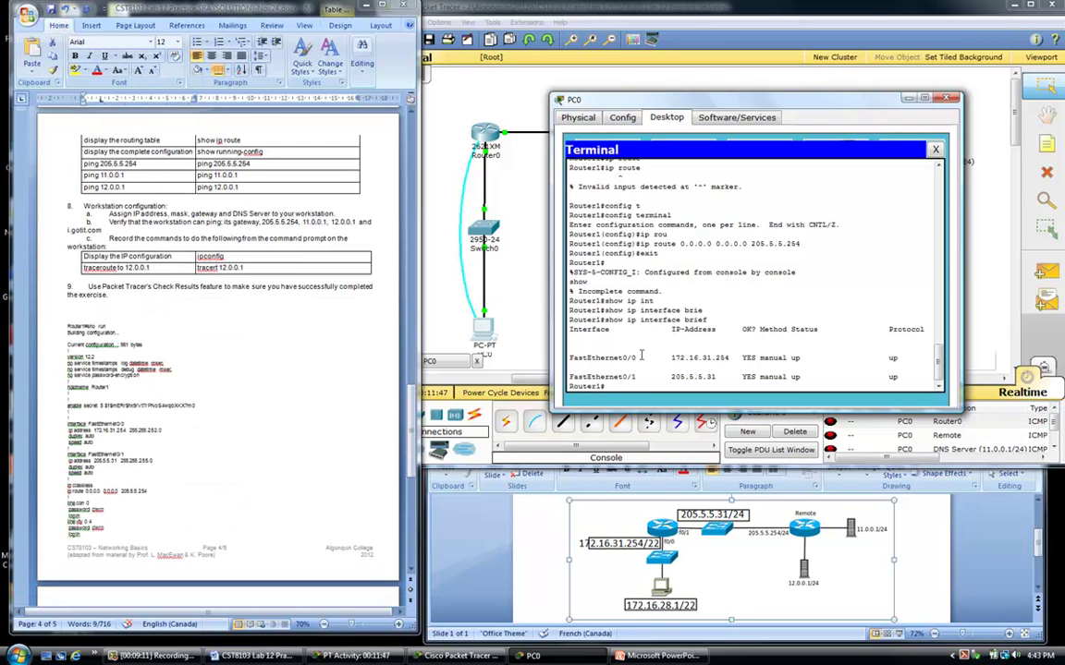
Step: Display Router1's routing table with show ip route and highlight its route lines
{"action": "type", "text": "show ip route"}
{"action": "key", "text": "Return"}
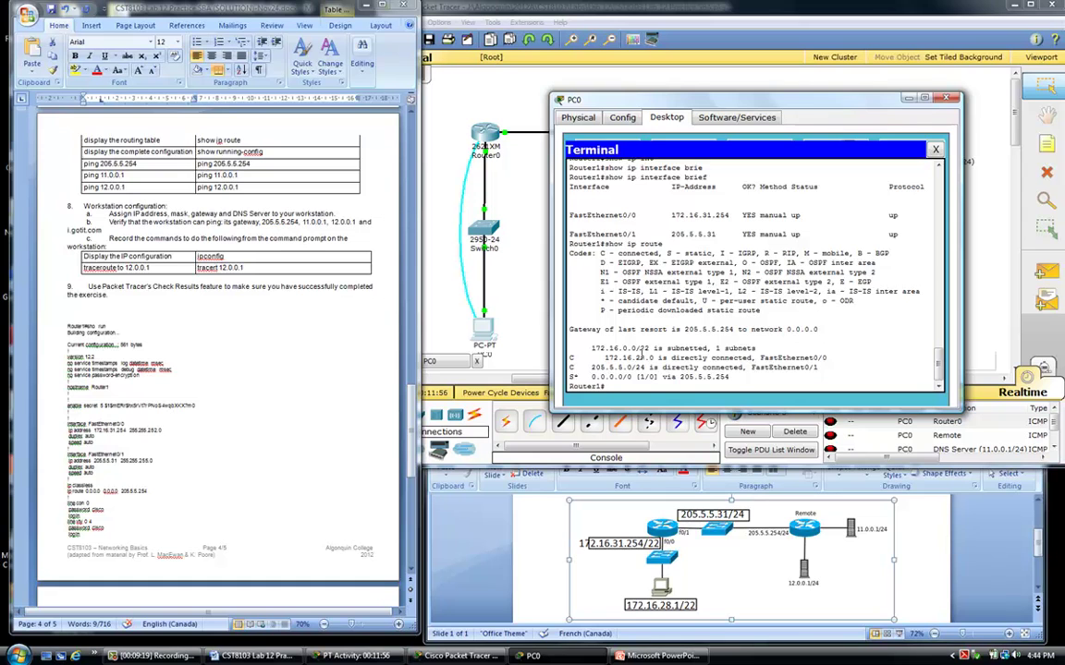
{"action": "left_click_drag", "start_coordinate": [730, 378], "coordinate": [572, 351]}
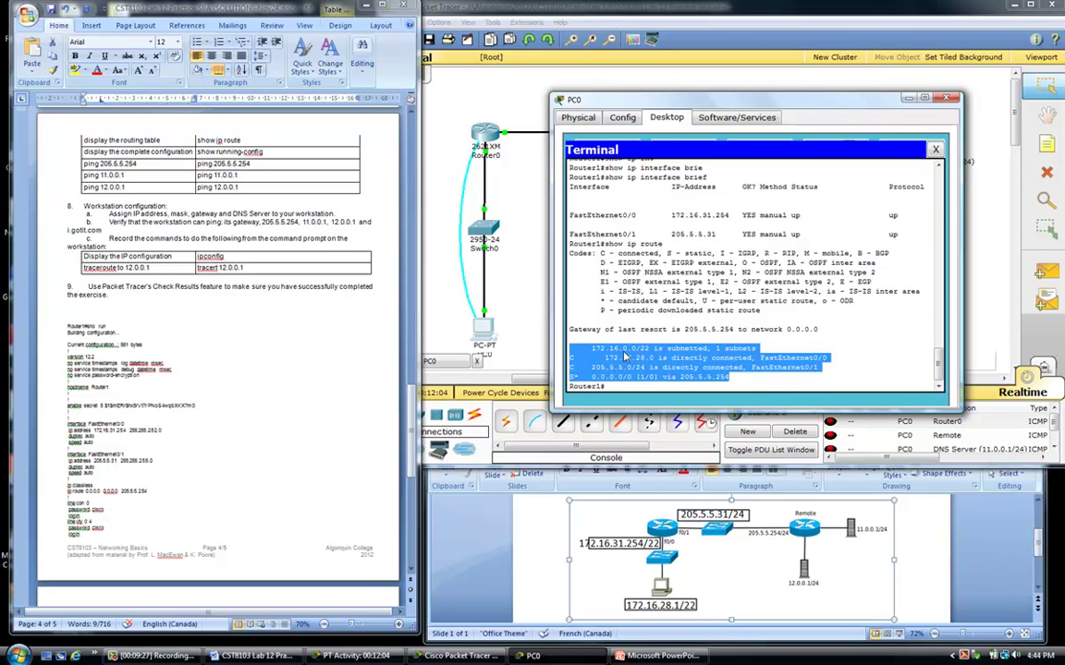
{"action": "left_click", "coordinate": [738, 371]}
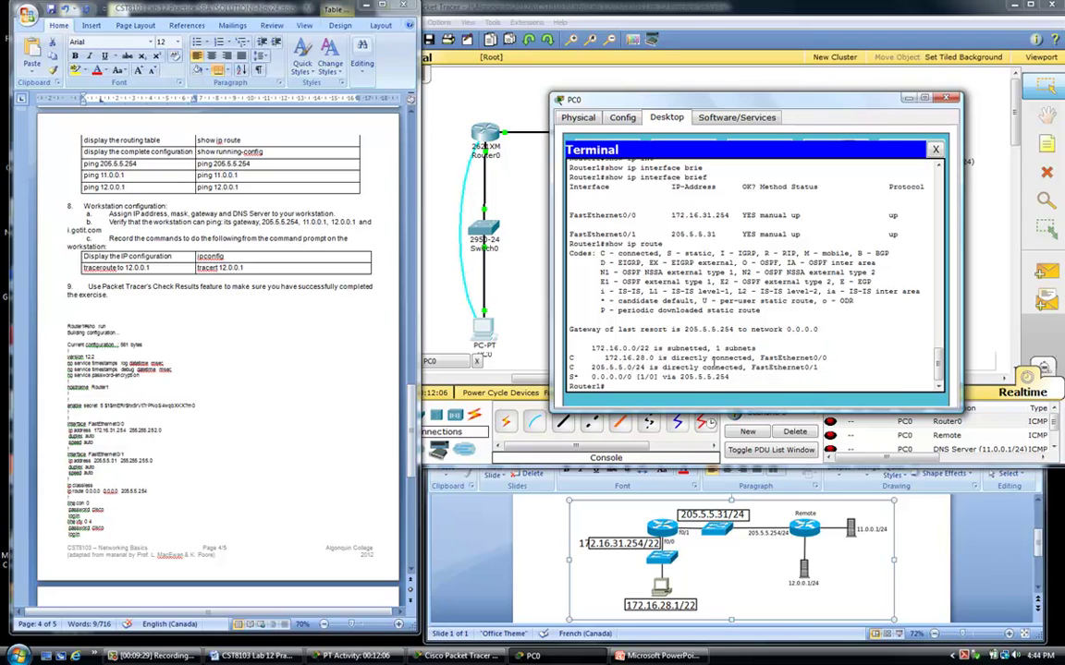
{"action": "left_click_drag", "start_coordinate": [738, 371], "coordinate": [830, 357]}
{"action": "left_click", "coordinate": [571, 356]}
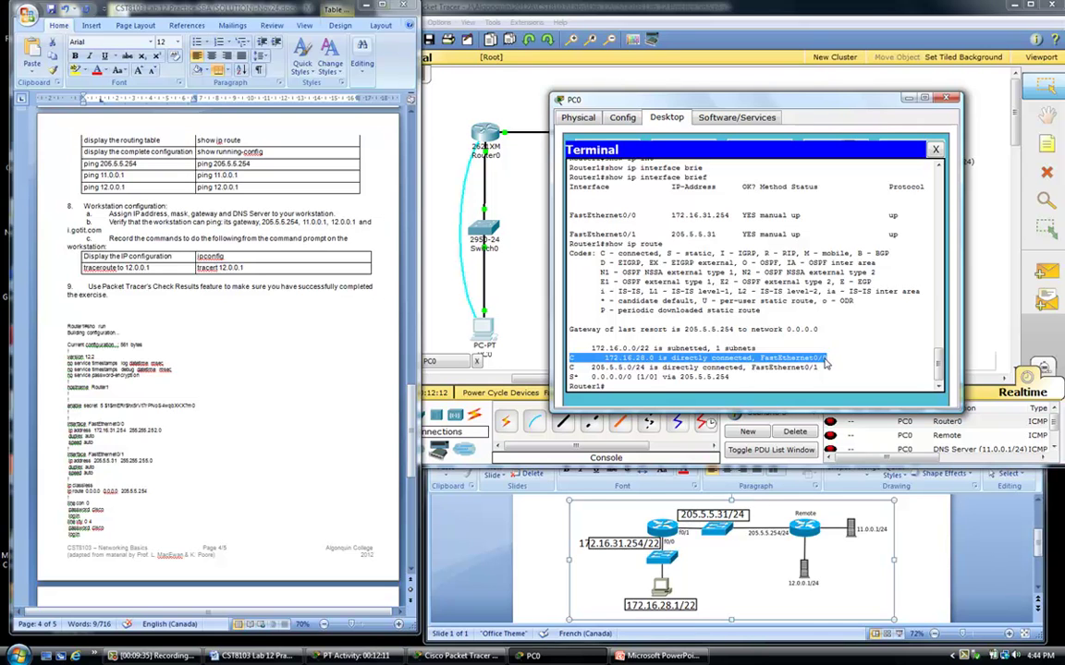
Step: Highlight the 205.5.5.0/24 connected route and then both directly connected routes
{"action": "left_click", "coordinate": [585, 366]}
{"action": "left_click_drag", "start_coordinate": [585, 366], "coordinate": [820, 366]}
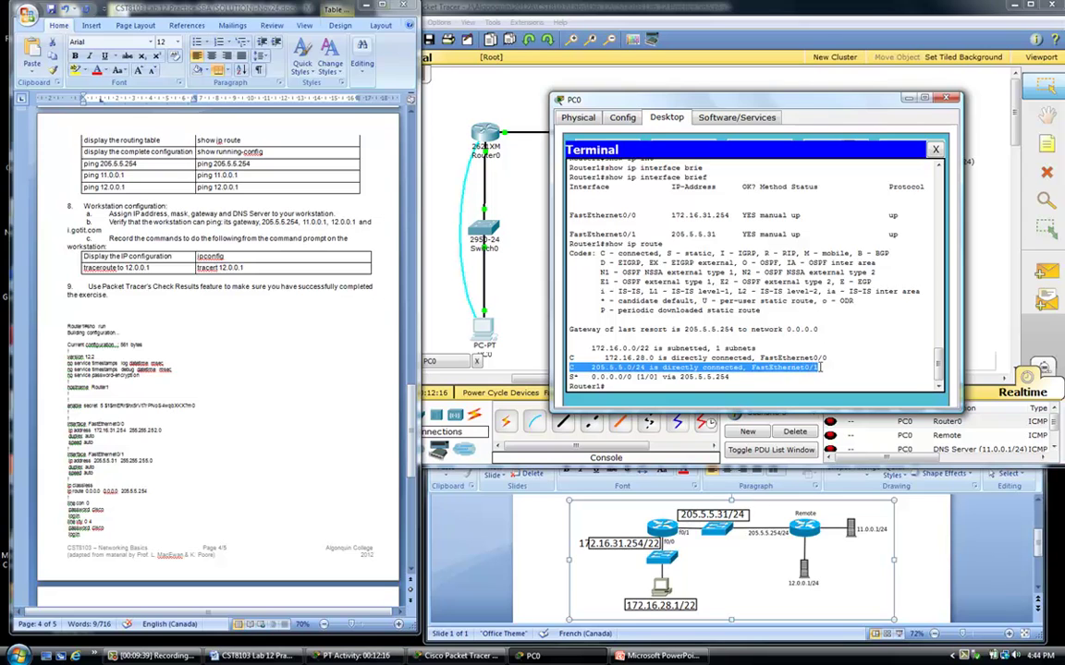
{"action": "left_click", "coordinate": [824, 367]}
{"action": "left_click_drag", "start_coordinate": [825, 368], "coordinate": [622, 367]}
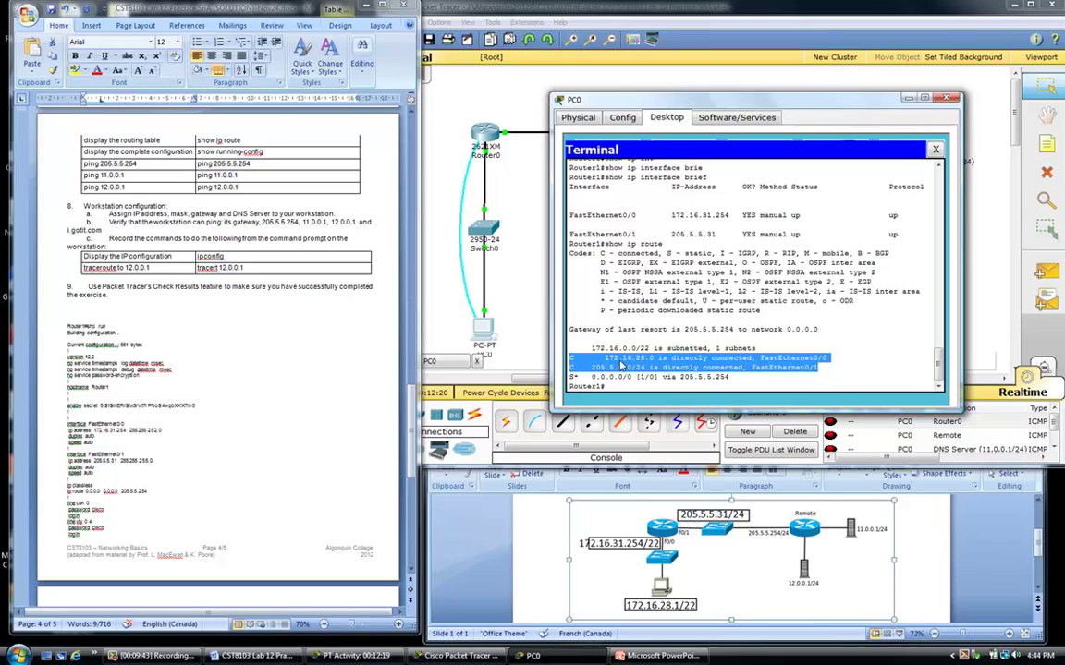
{"action": "left_click", "coordinate": [622, 374]}
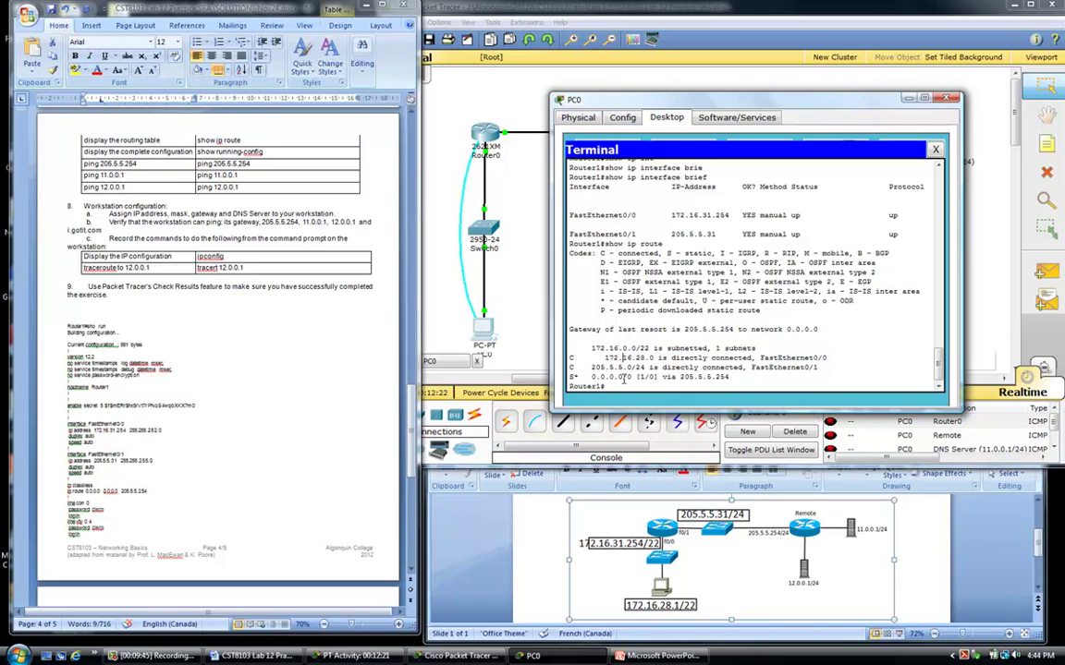
Step: Highlight the S* default route line and its 0.0.0.0/0 destination
{"action": "left_click_drag", "start_coordinate": [731, 377], "coordinate": [570, 379]}
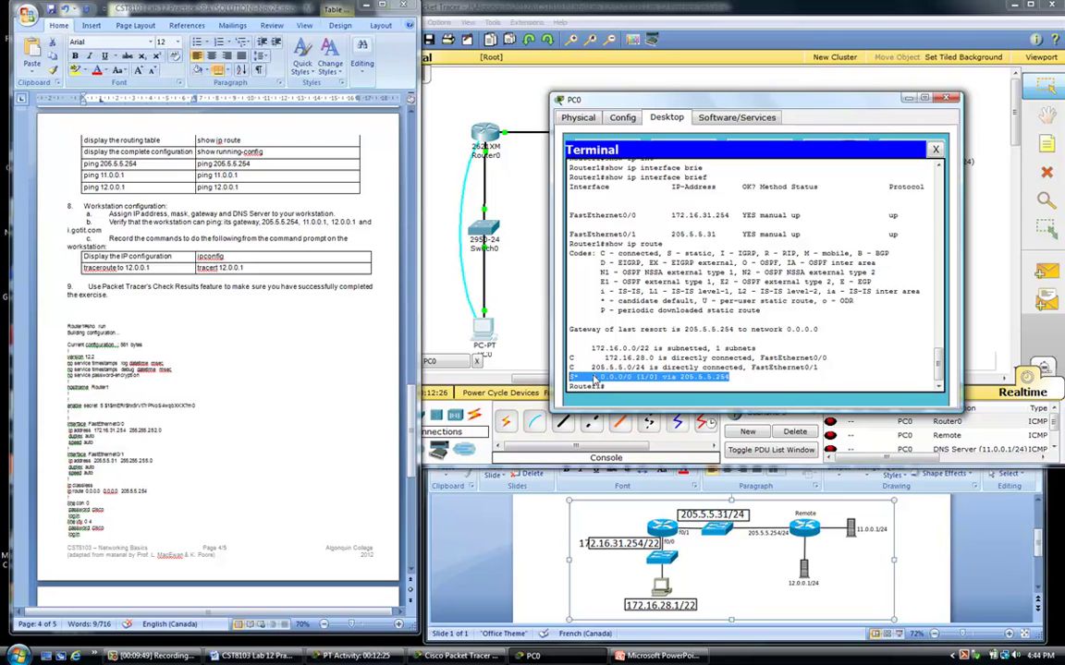
{"action": "left_click", "coordinate": [571, 377]}
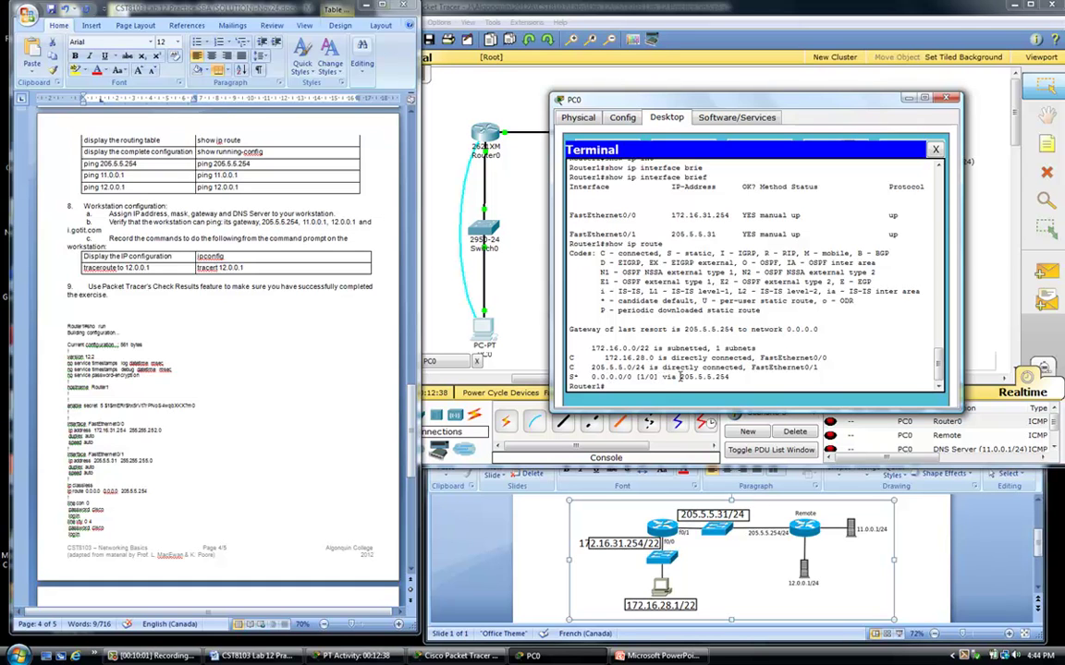
{"action": "left_click_drag", "start_coordinate": [631, 377], "coordinate": [592, 376]}
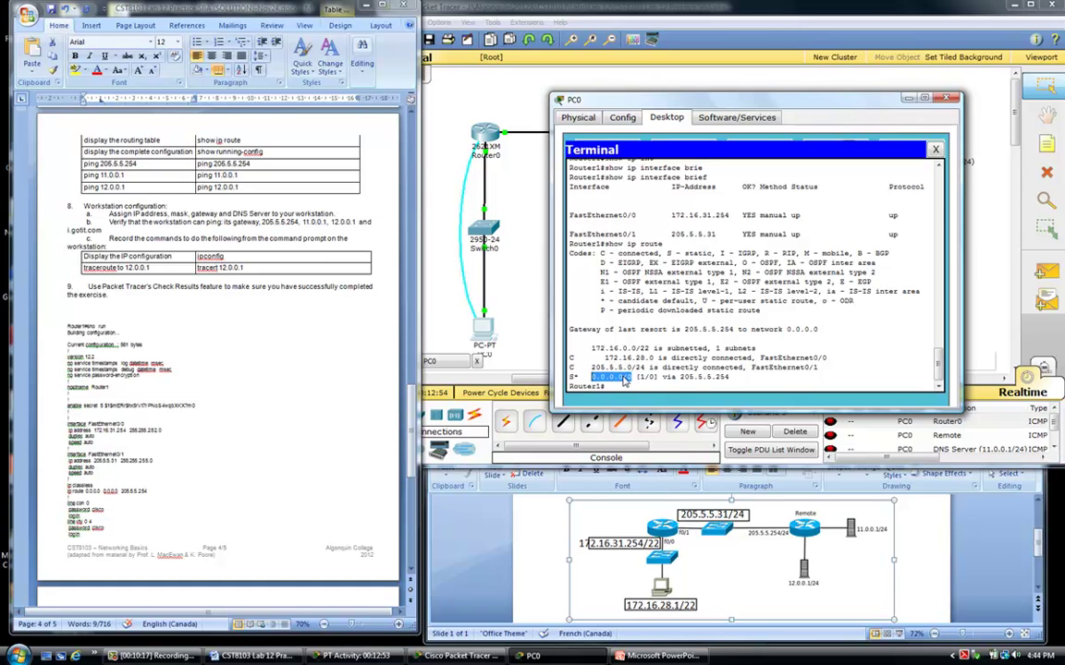
{"action": "left_click", "coordinate": [592, 377]}
{"action": "left_click_drag", "start_coordinate": [593, 377], "coordinate": [632, 377]}
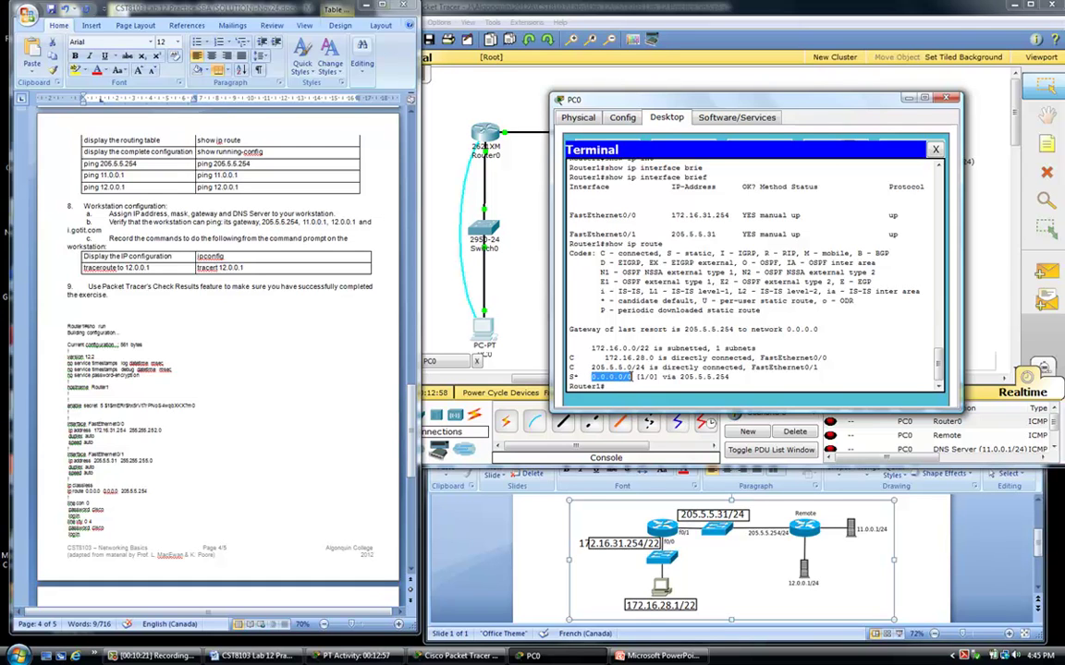
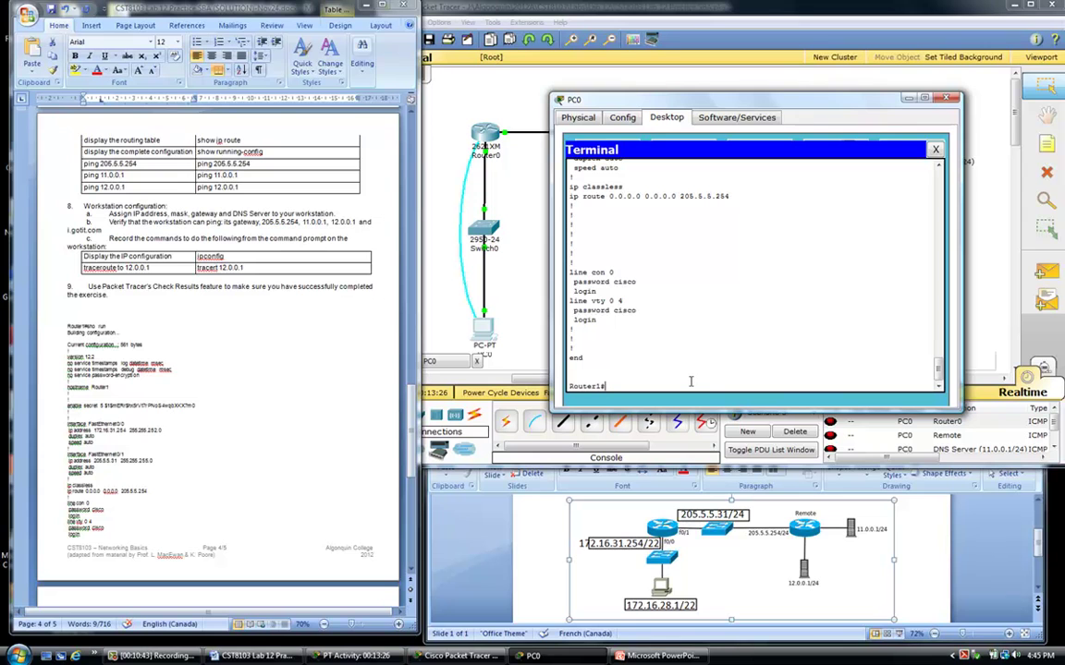
Step: Redisplay Router1's running configuration through to end, then begin the 'copy running-config' command
{"action": "key", "text": "Up"}
{"action": "key", "text": "Return"}
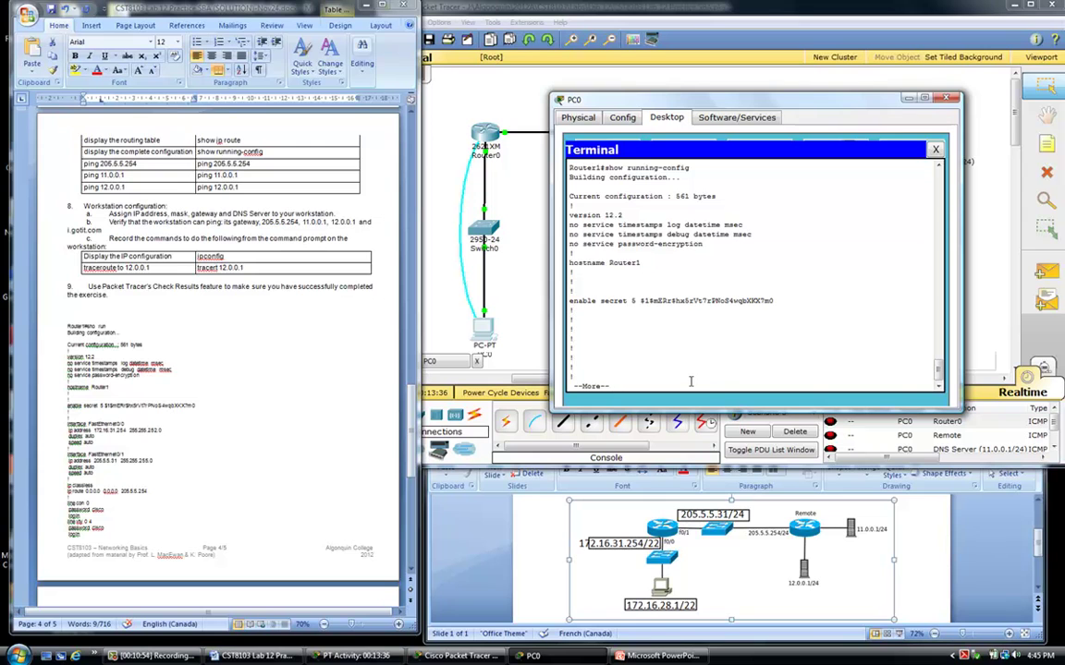
{"action": "key", "text": "space"}
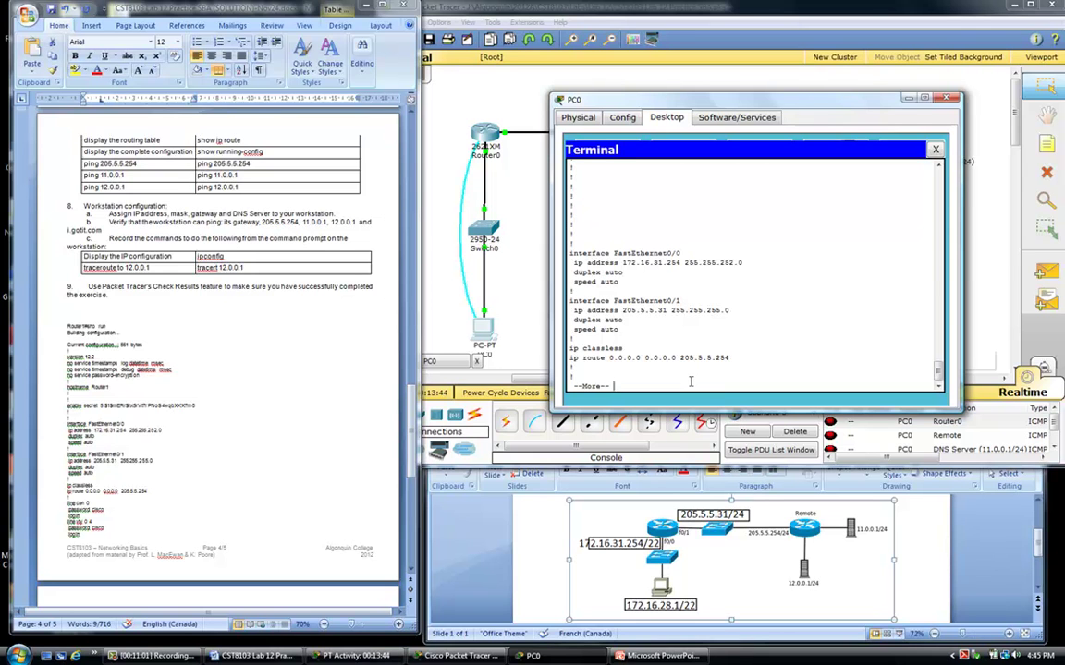
{"action": "key", "text": "space"}
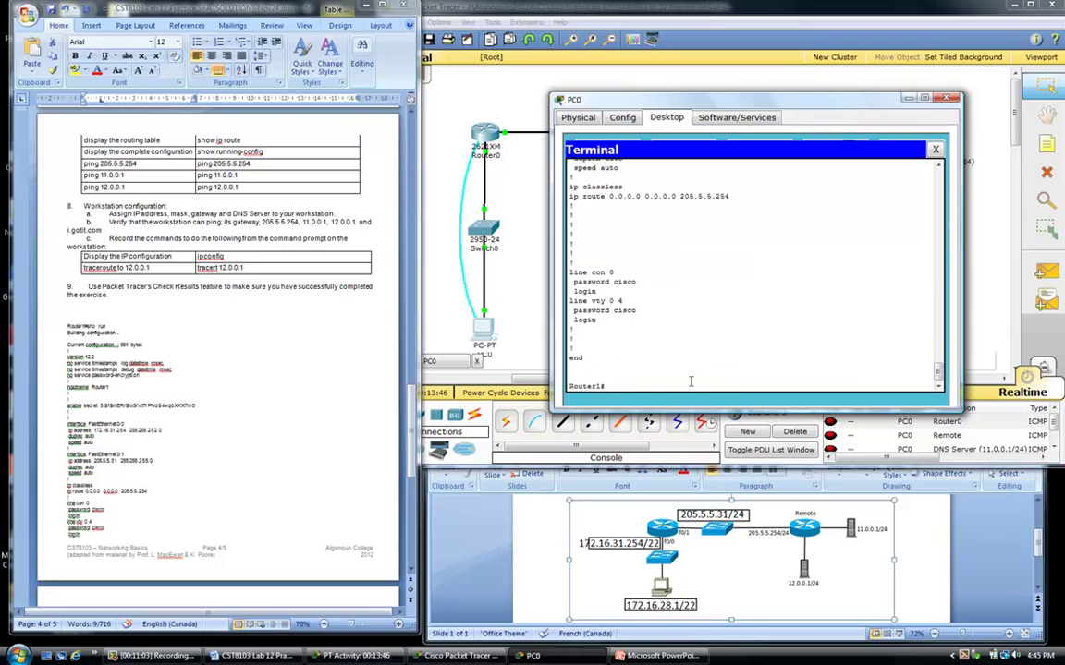
{"action": "type", "text": "copy run"}
{"action": "key", "text": "Tab"}
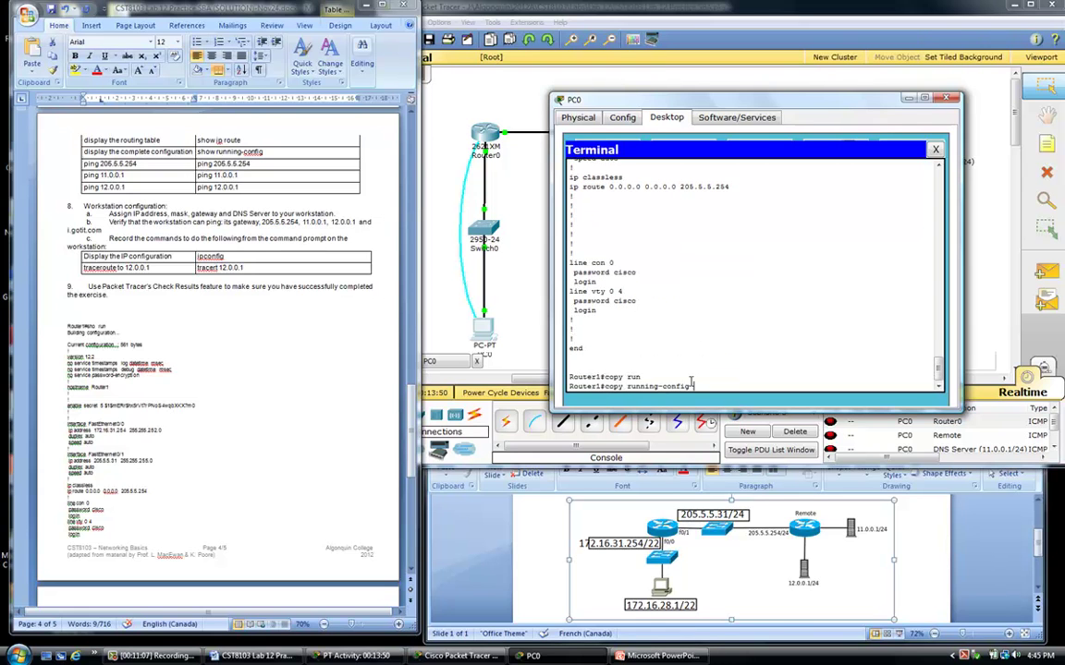
Step: Complete and run 'copy running-config startup-config' on Router1
{"action": "type", "text": "star"}
{"action": "key", "text": "Tab"}
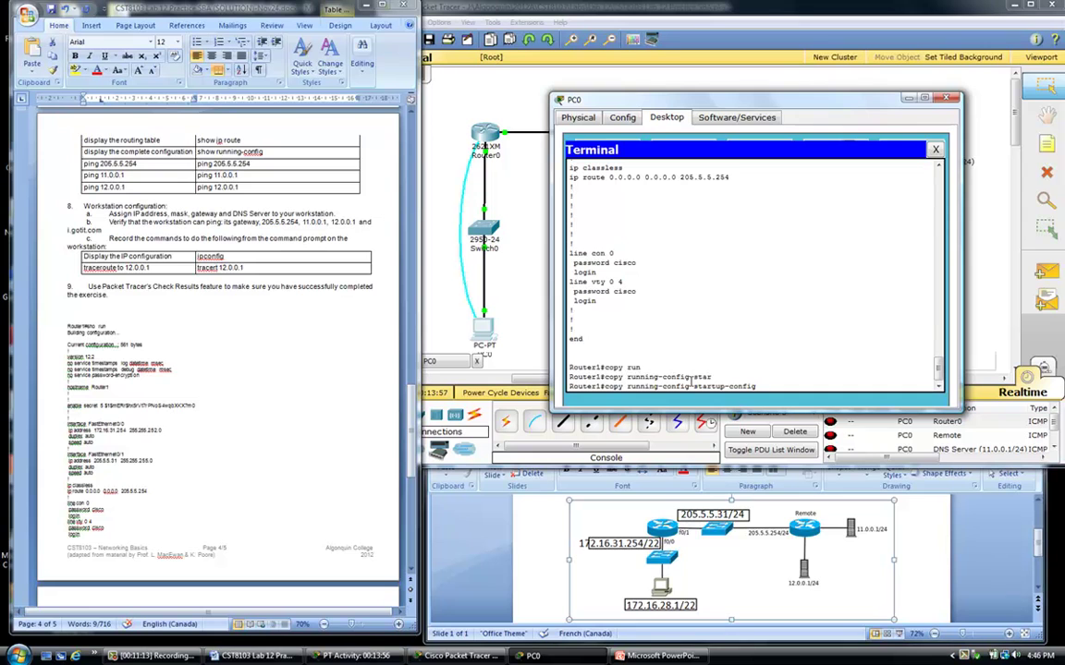
{"action": "key", "text": "Return"}
{"action": "key", "text": "Return"}
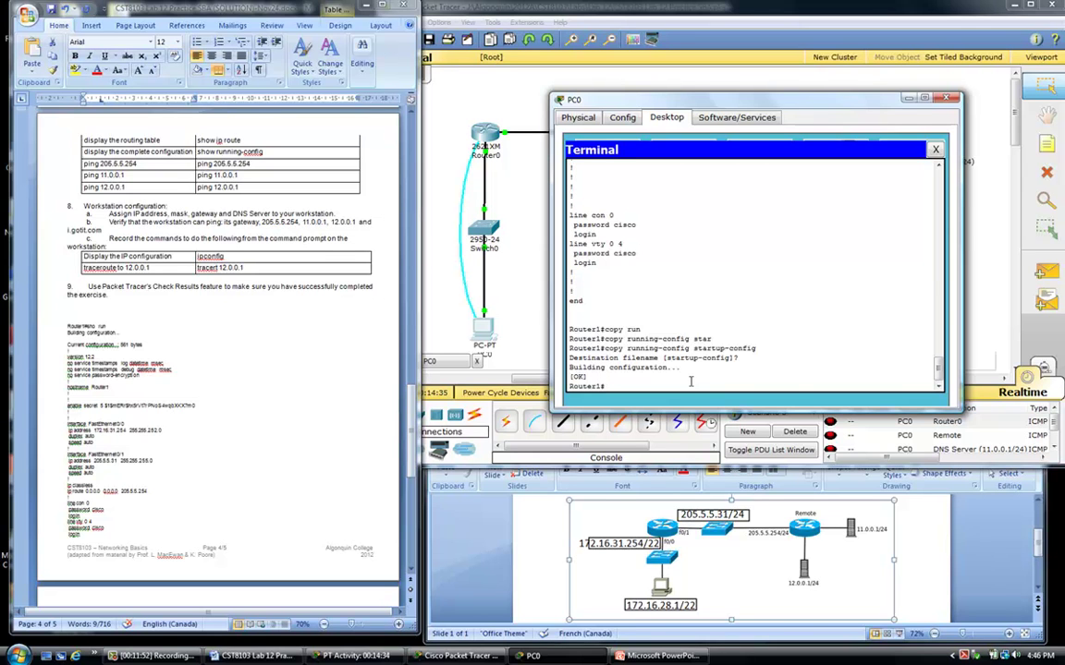
Step: Ping 205.5.5.254 from Router1 twice, pointing out the 80 percent (4/5) first-try result
{"action": "type", "text": "ping 205.5.5.254"}
{"action": "key", "text": "Return"}
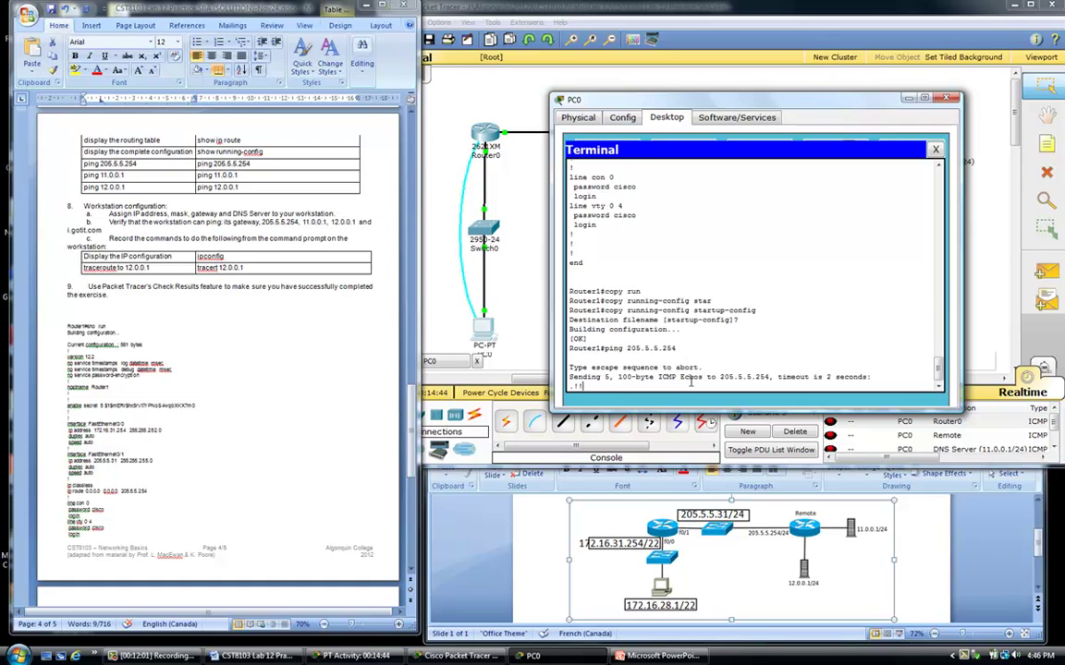
{"action": "key", "text": "Up"}
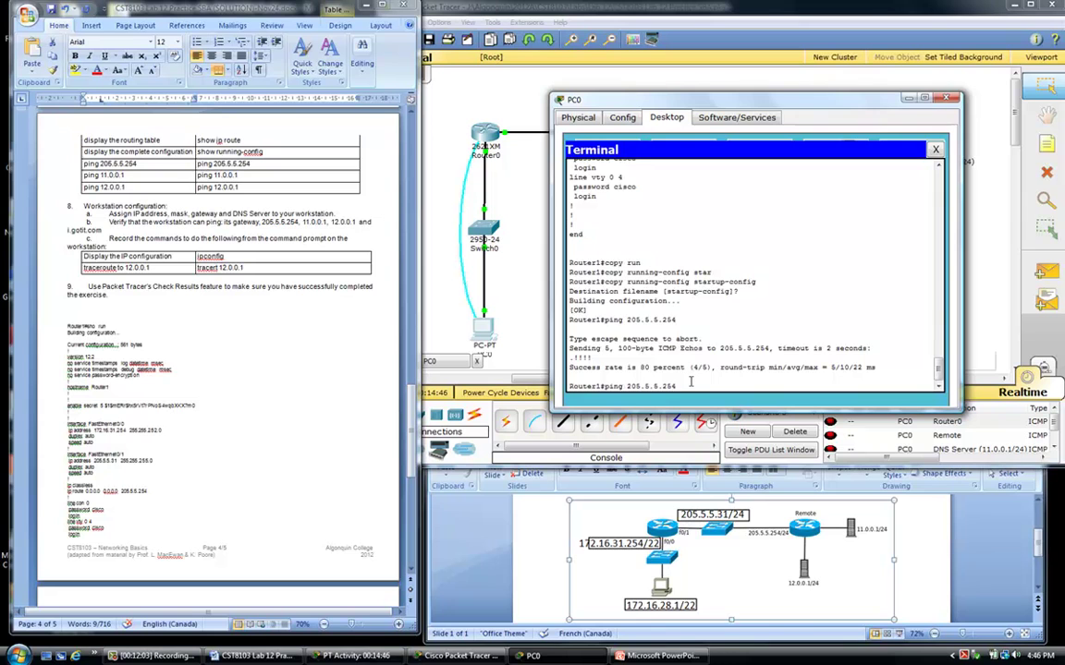
{"action": "key", "text": "Return"}
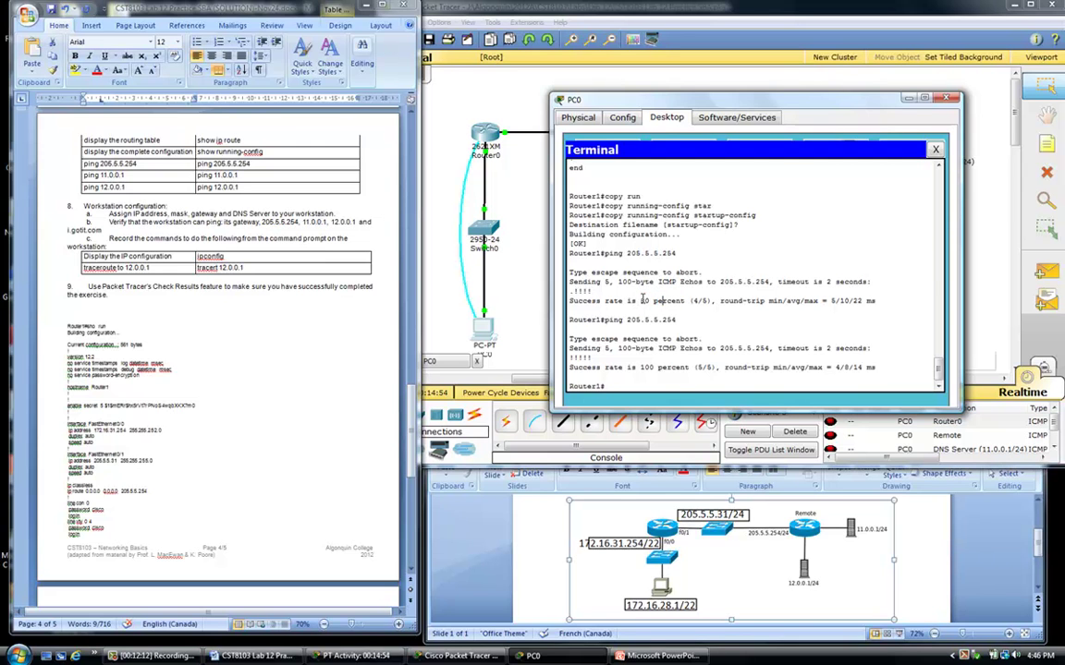
{"action": "left_click_drag", "start_coordinate": [692, 301], "coordinate": [708, 301]}
{"action": "left_click", "coordinate": [697, 301]}
{"action": "left_click_drag", "start_coordinate": [639, 301], "coordinate": [681, 297]}
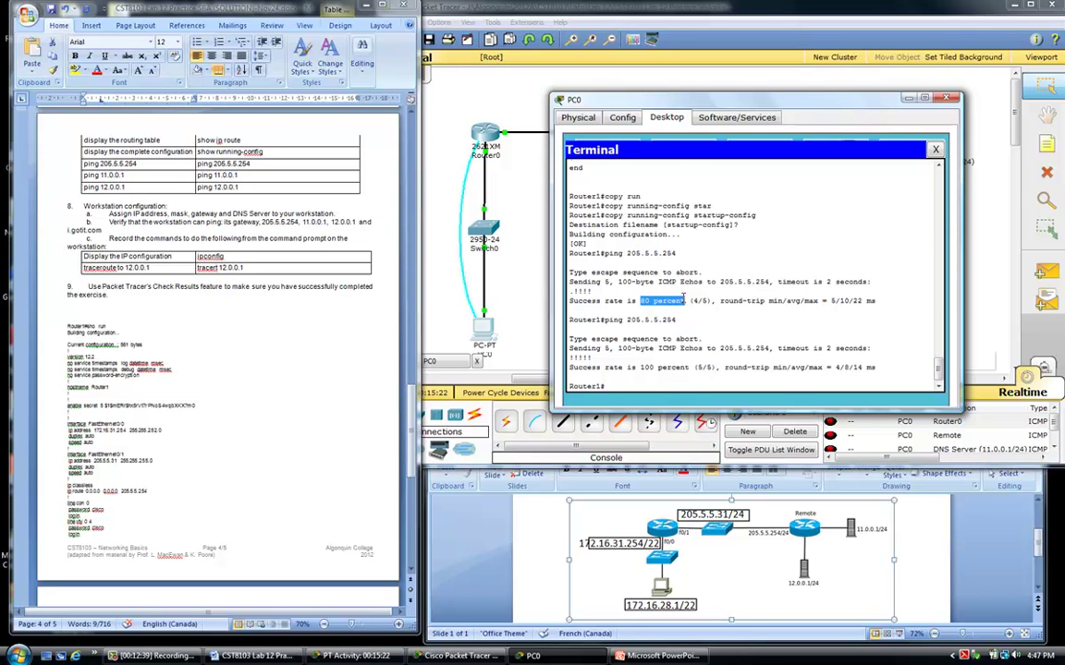
Step: Ping 11.0.0.1 from Router1 repeatedly until it succeeds 5/5
{"action": "type", "text": "ping 11.0.0.1"}
{"action": "key", "text": "Return"}
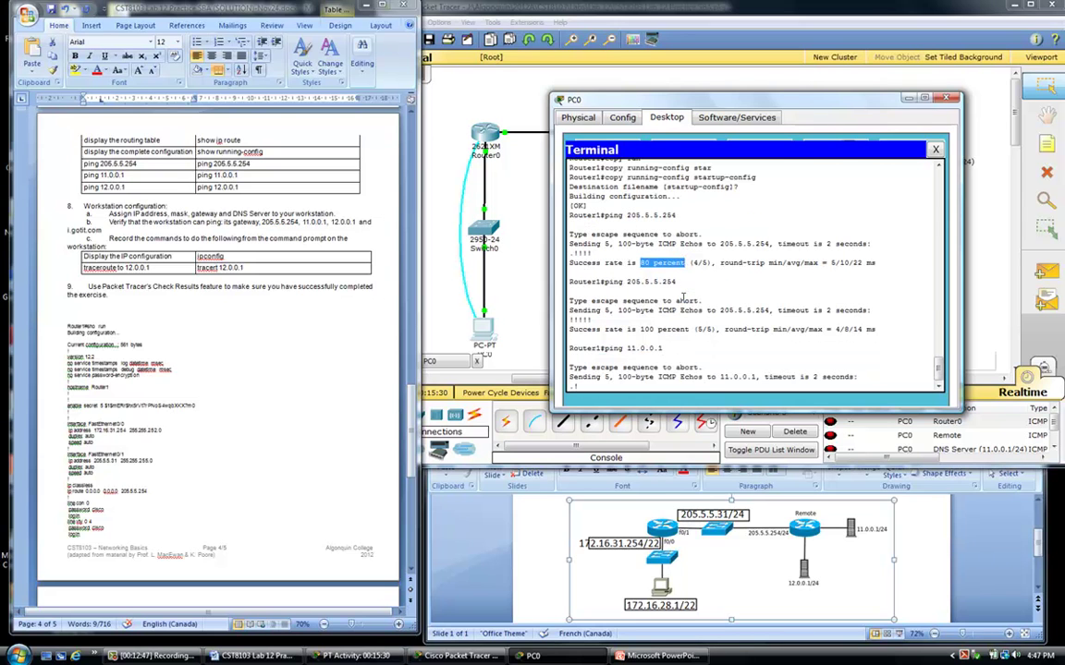
{"action": "key", "text": "Up"}
{"action": "key", "text": "Return"}
{"action": "key", "text": "Up"}
{"action": "key", "text": "Return"}
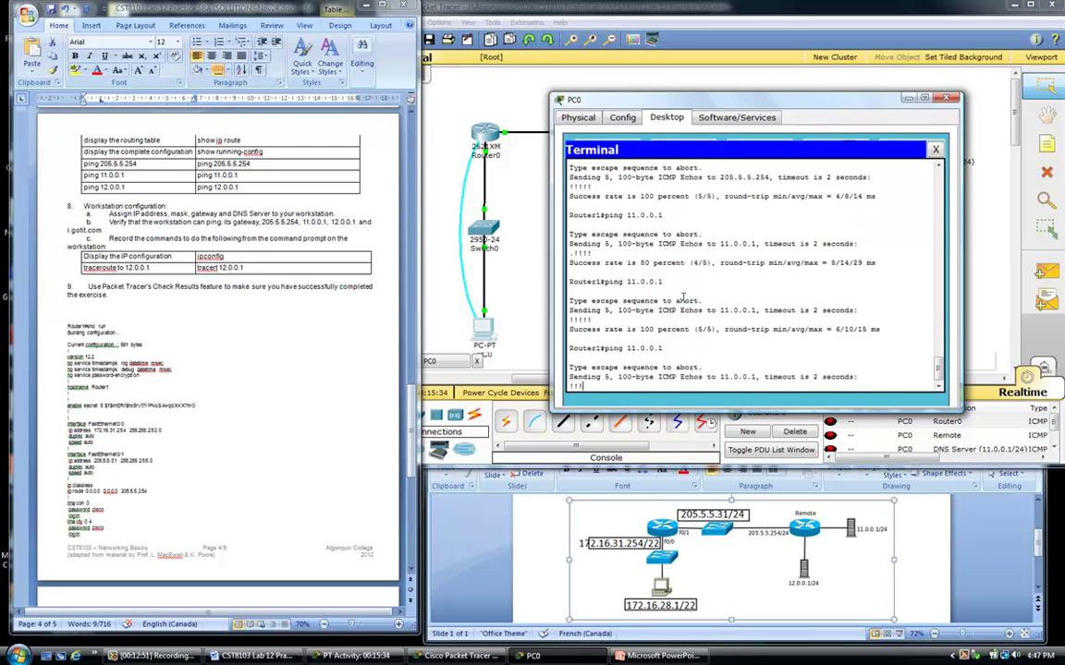
{"action": "key", "text": "Up"}
{"action": "key", "text": "Return"}
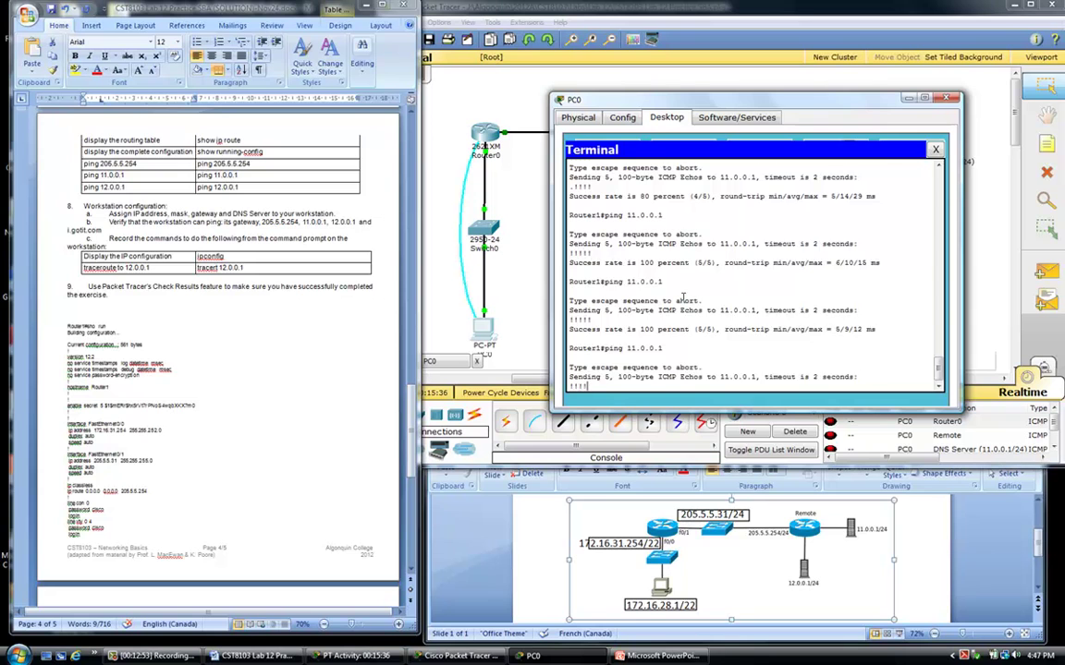
{"action": "key", "text": "Up"}
{"action": "key", "text": "Return"}
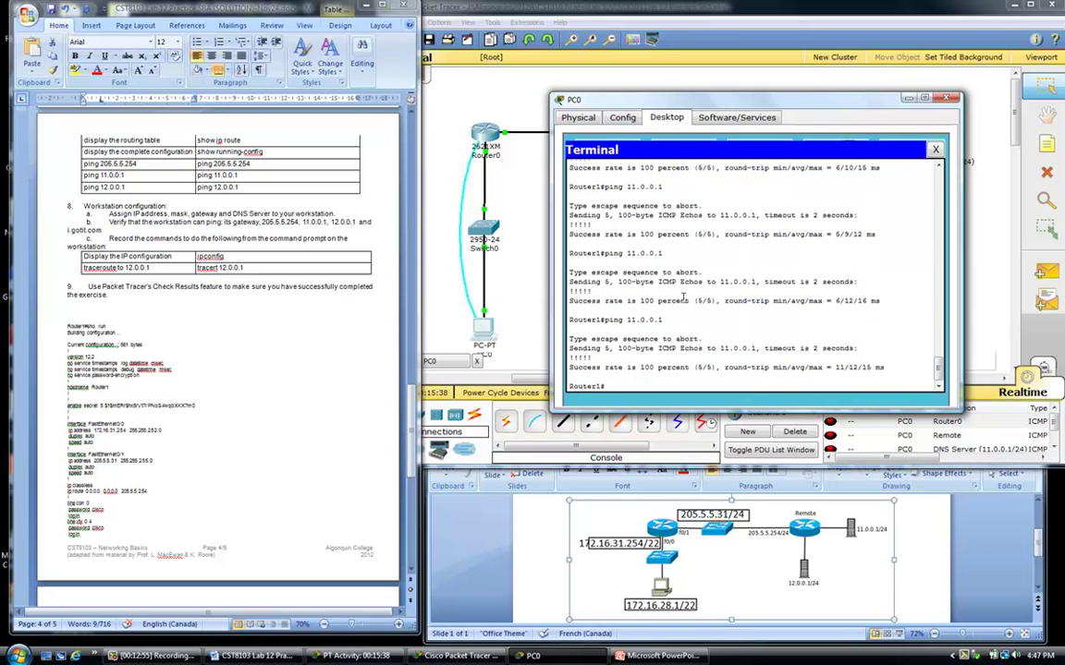
Step: Ping 12.0.0.1 three times, then highlight the Workstation configuration heading in the instructions
{"action": "type", "text": "ping 12.0.0.1"}
{"action": "key", "text": "Return"}
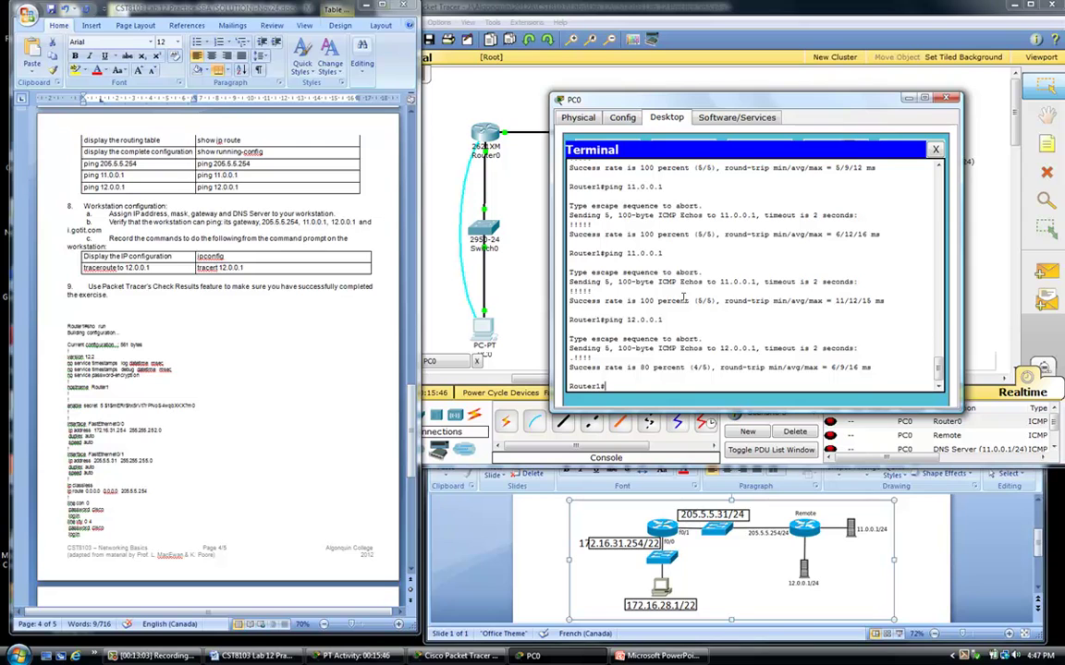
{"action": "key", "text": "Up"}
{"action": "key", "text": "Return"}
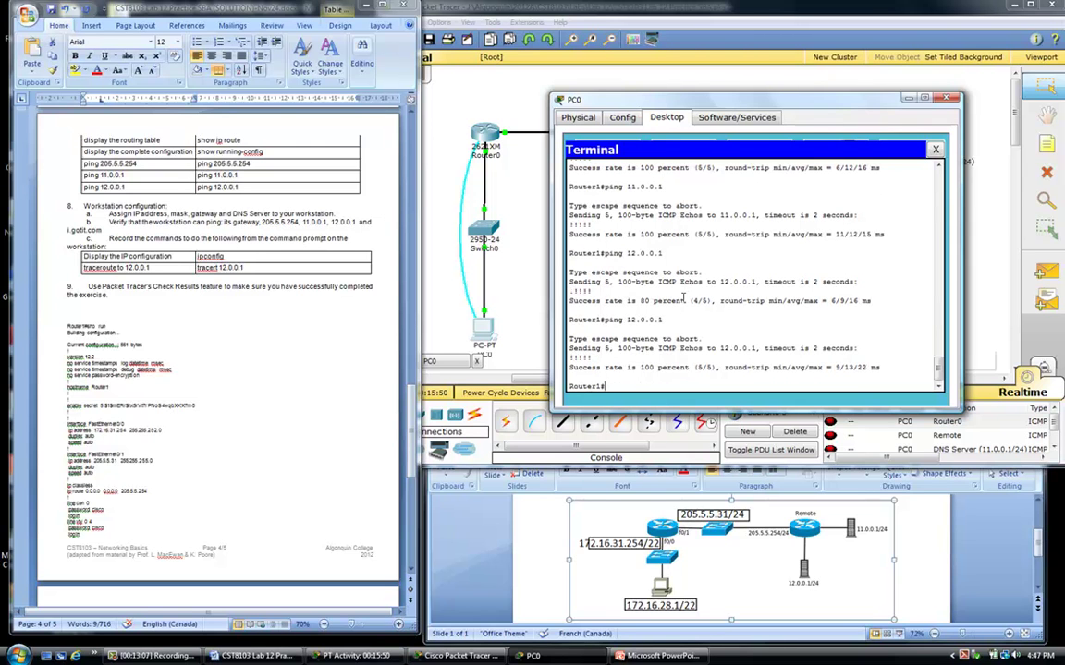
{"action": "key", "text": "Up"}
{"action": "key", "text": "Return"}
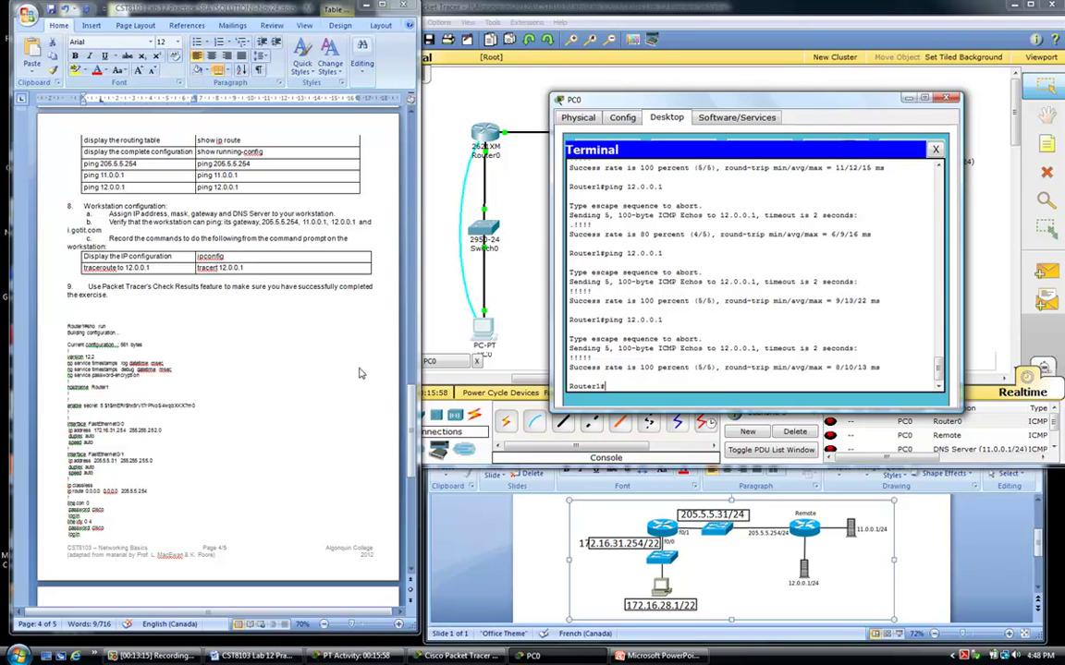
{"action": "left_click", "coordinate": [156, 190]}
{"action": "left_click_drag", "start_coordinate": [83, 207], "coordinate": [169, 211]}
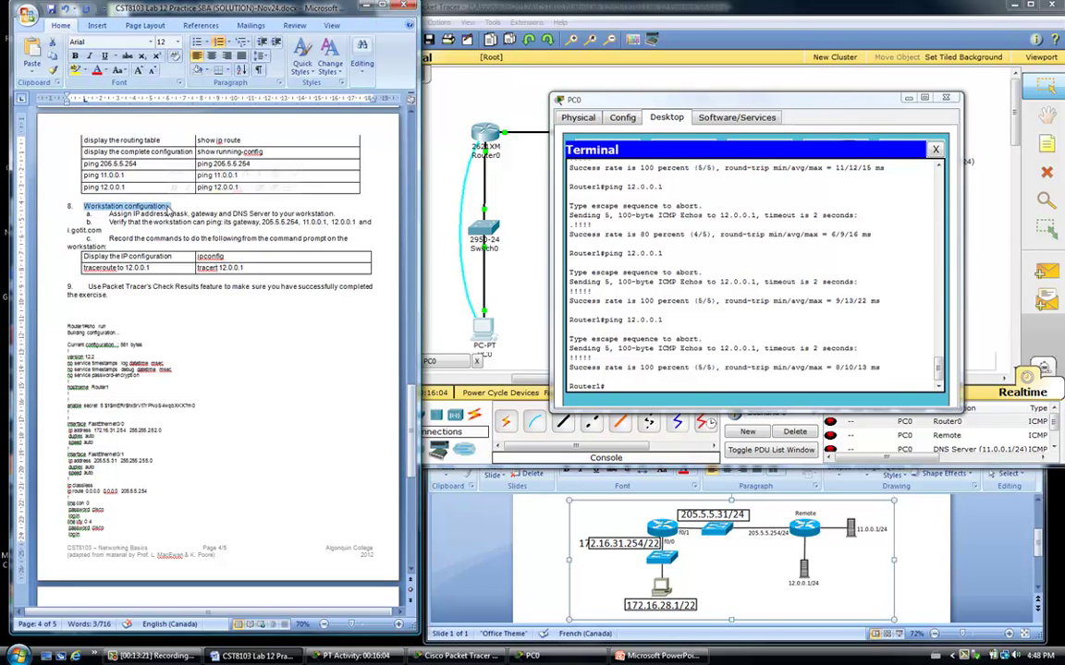
Step: Give PC0 static IP address 172.16.28.1 with subnet mask 255.255.252.0
{"action": "left_click", "coordinate": [644, 309]}
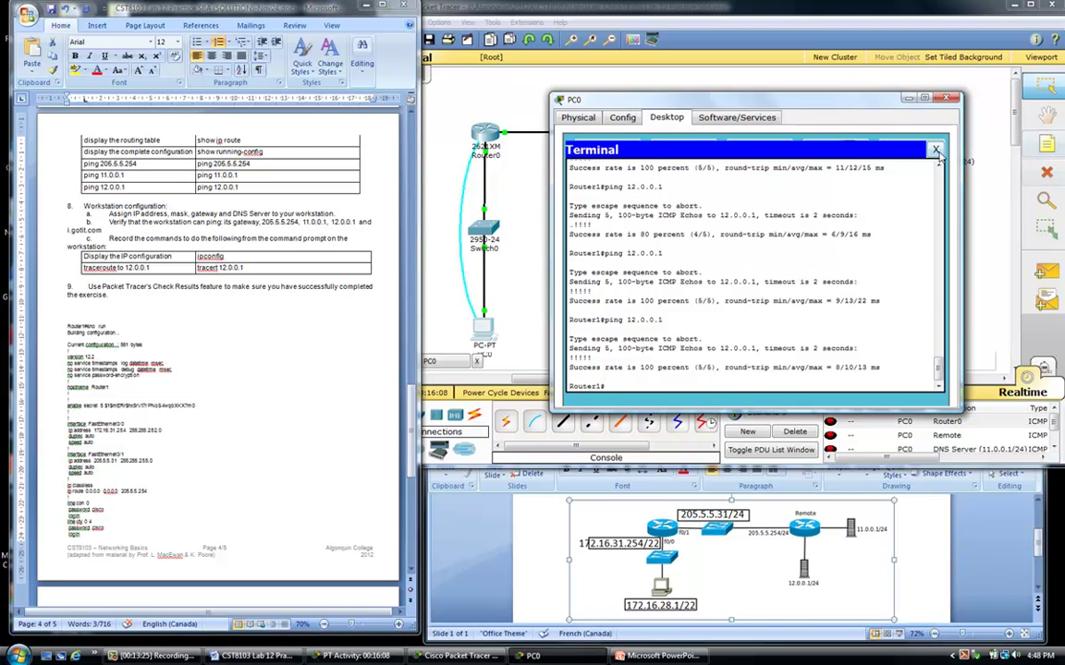
{"action": "left_click", "coordinate": [936, 150]}
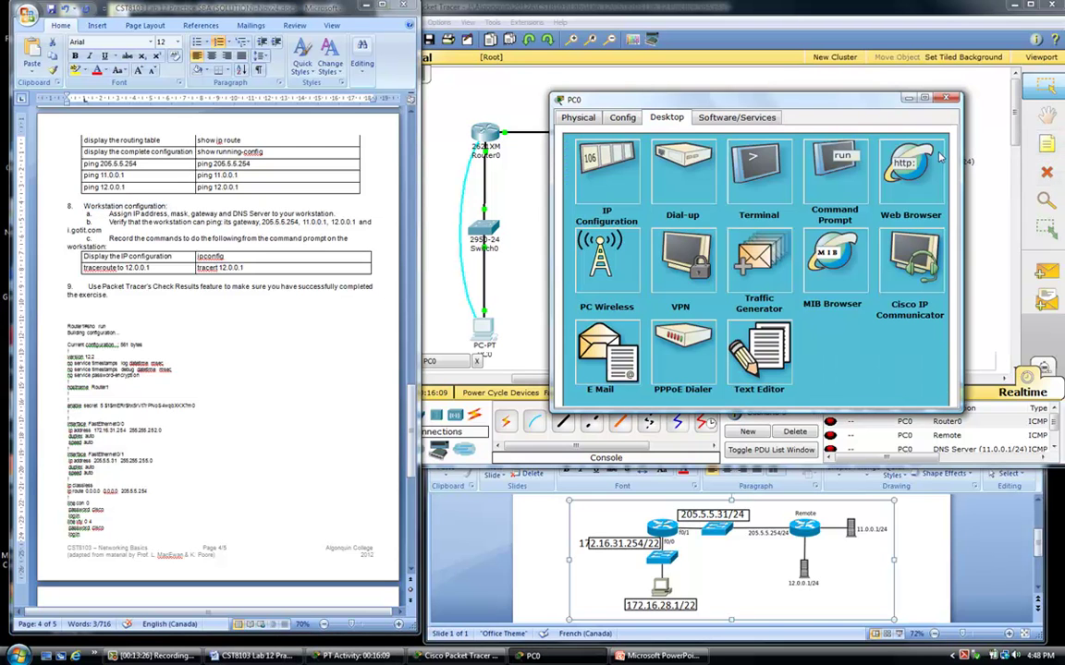
{"action": "left_click", "coordinate": [617, 179]}
{"action": "left_click", "coordinate": [682, 237]}
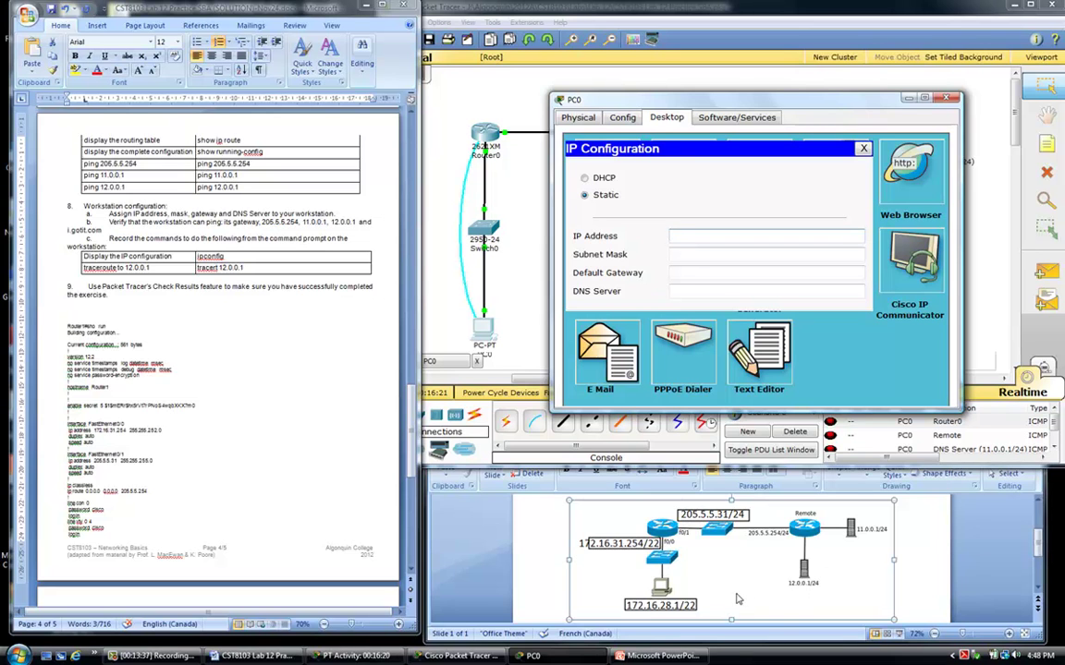
{"action": "type", "text": "172.16.28.1"}
{"action": "key", "text": "Tab"}
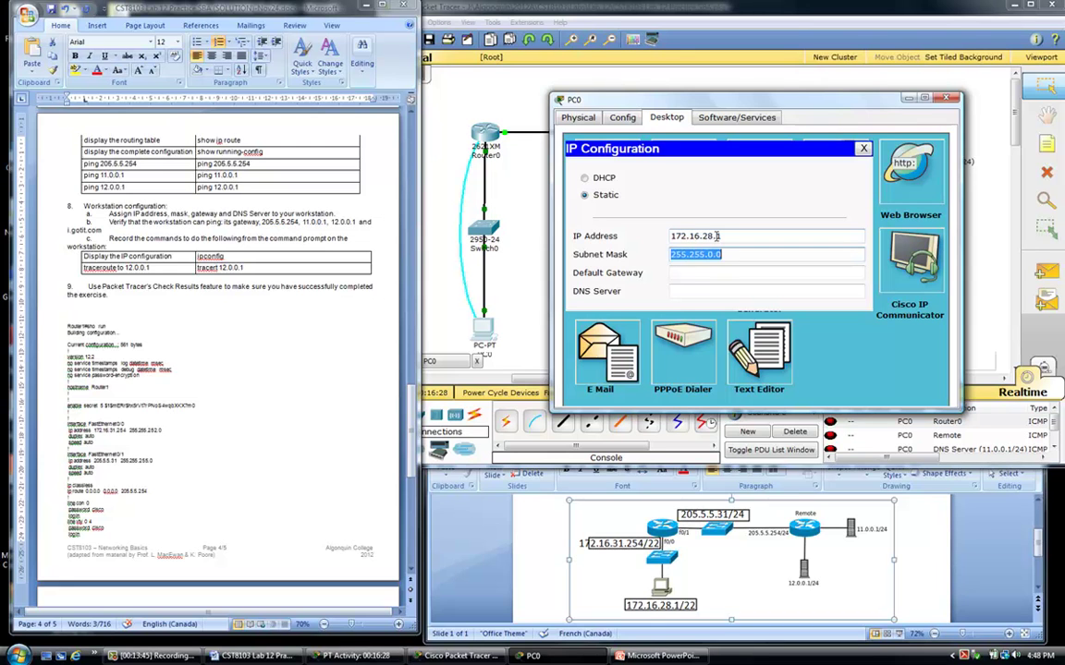
{"action": "key", "text": "End"}
{"action": "key", "text": "BackSpace"}
{"action": "key", "text": "BackSpace"}
{"action": "key", "text": "BackSpace"}
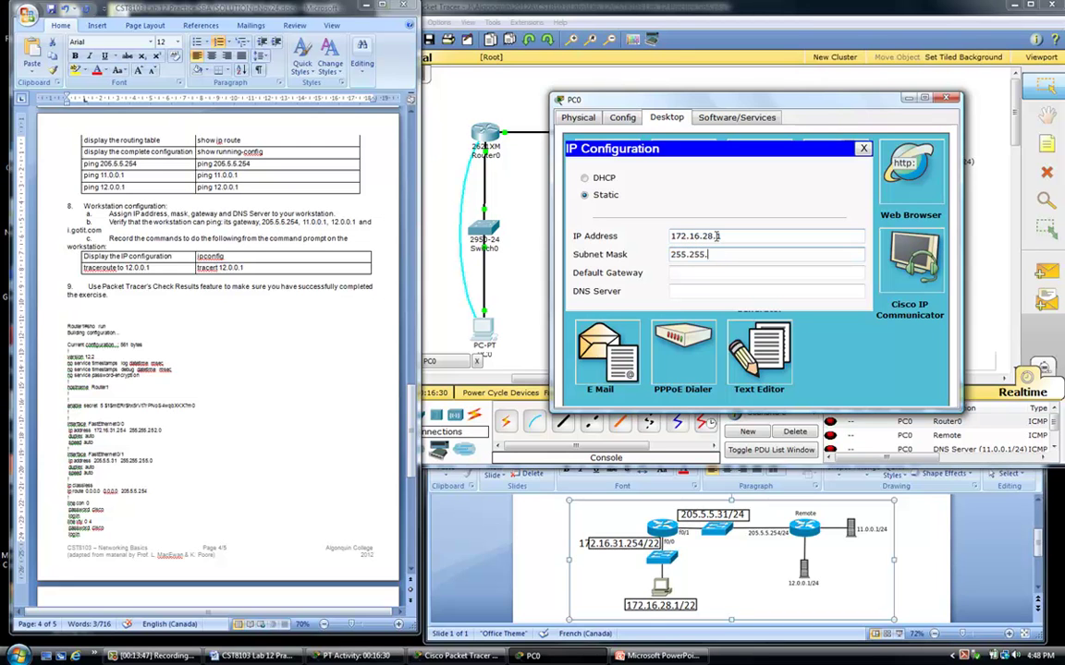
{"action": "type", "text": "252.0"}
Step: Enter gateway 172.16.31.254 and DNS server 11.0.0.1, then close PC0's IP Configuration
{"action": "key", "text": "Tab"}
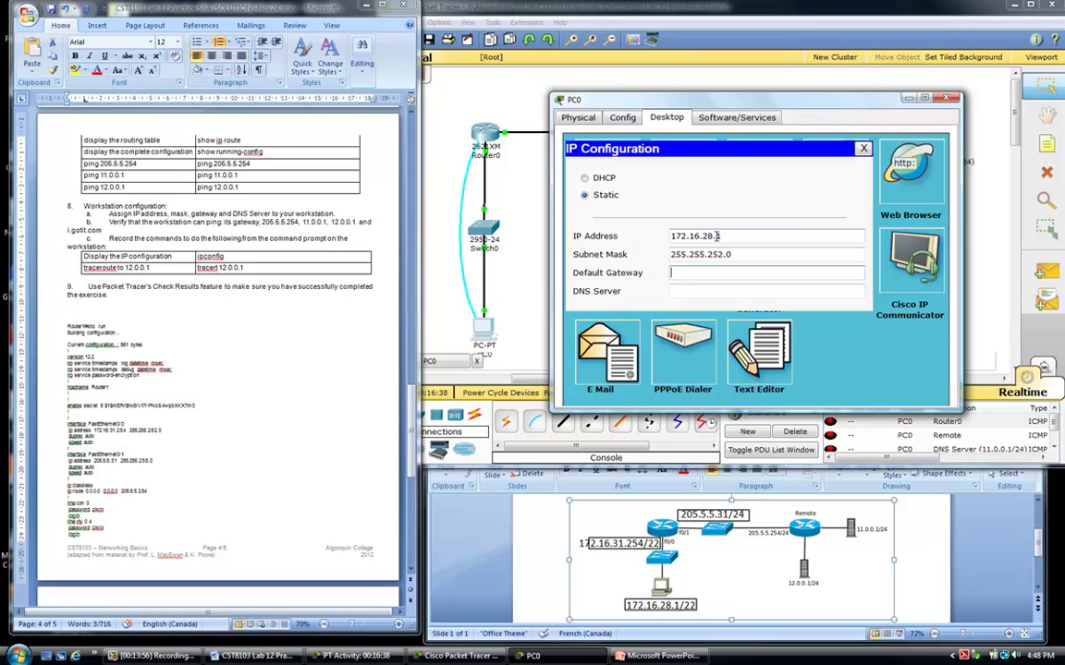
{"action": "type", "text": "172.16.31"}
{"action": "type", "text": ".254"}
{"action": "key", "text": "Tab"}
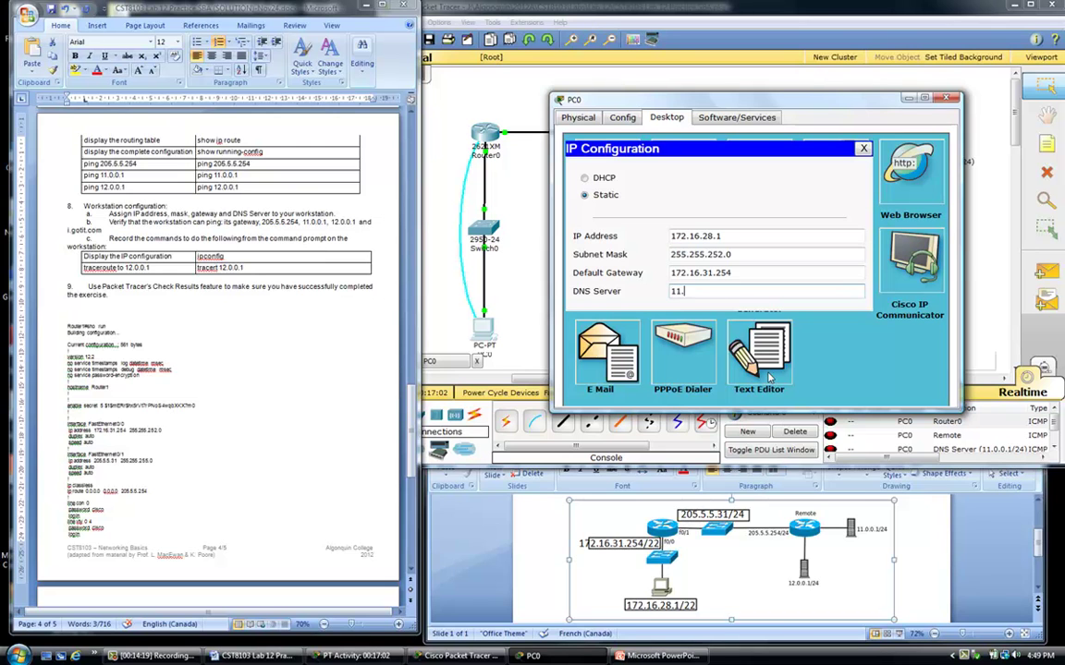
{"action": "type", "text": ".0.1"}
{"action": "left_click_drag", "start_coordinate": [84, 205], "coordinate": [168, 205]}
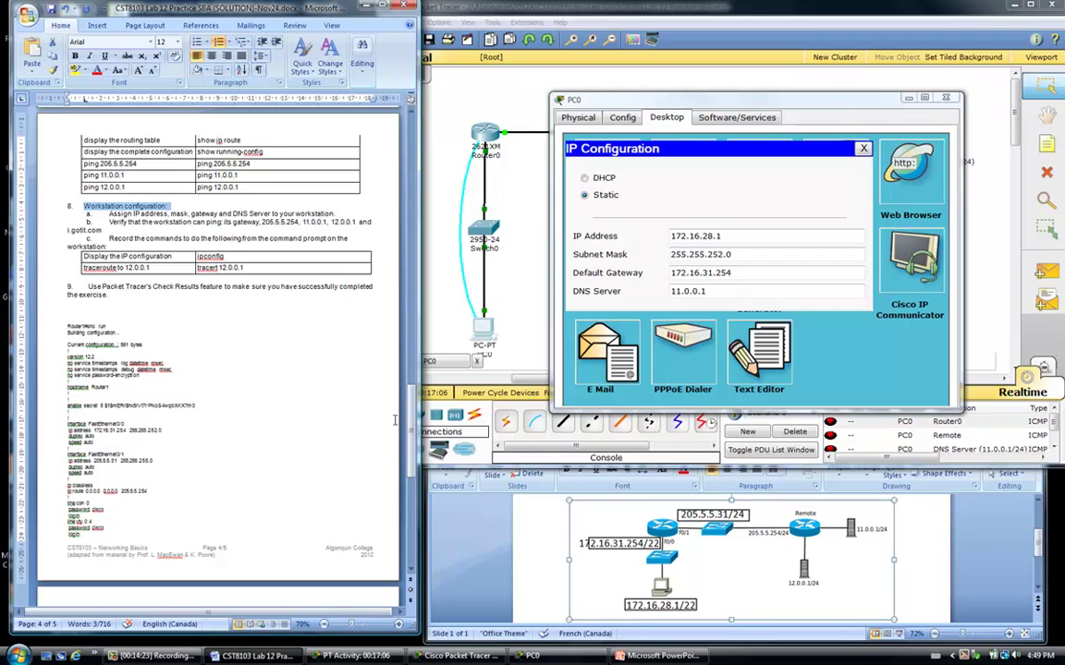
{"action": "left_click_drag", "start_coordinate": [412, 422], "coordinate": [398, 225]}
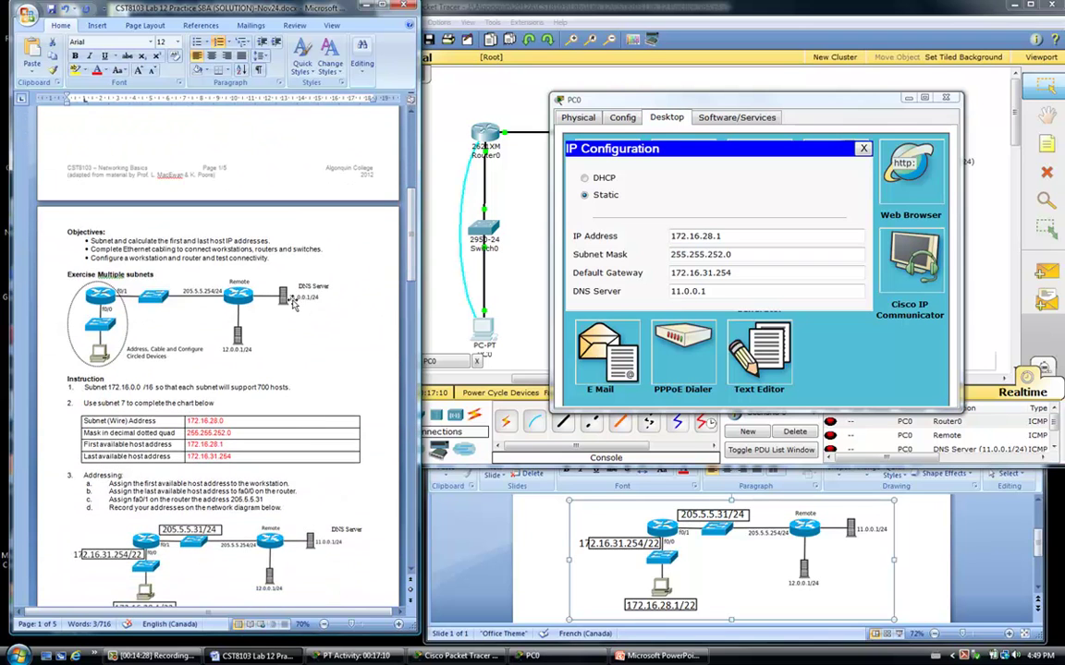
{"action": "left_click", "coordinate": [414, 218]}
{"action": "left_click_drag", "start_coordinate": [413, 218], "coordinate": [413, 365]}
{"action": "left_click", "coordinate": [755, 275]}
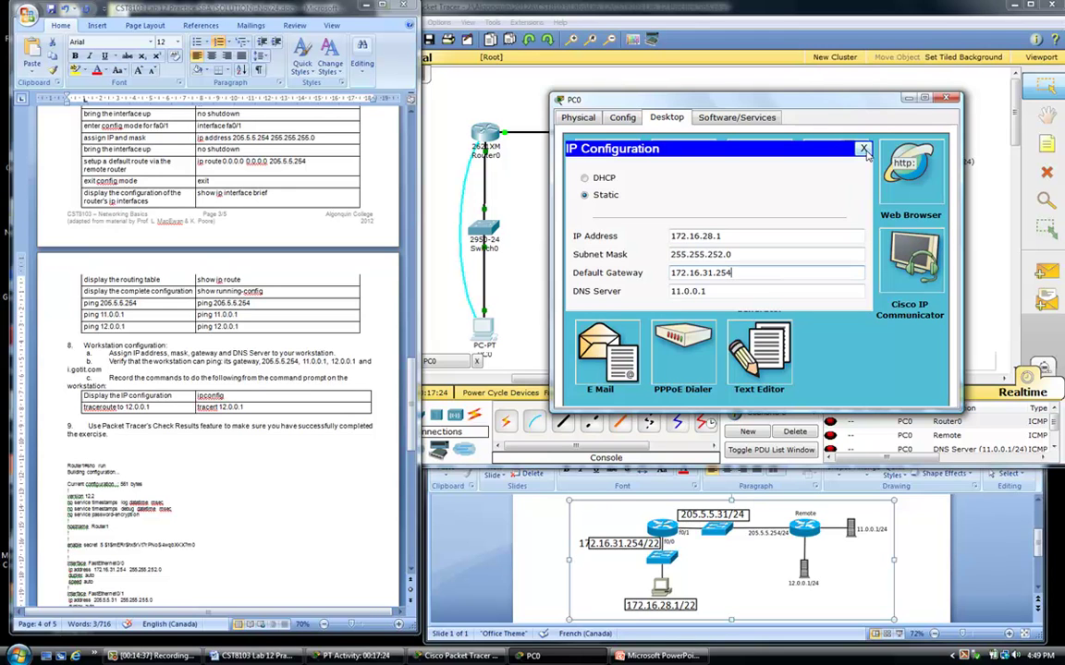
{"action": "left_click", "coordinate": [863, 149]}
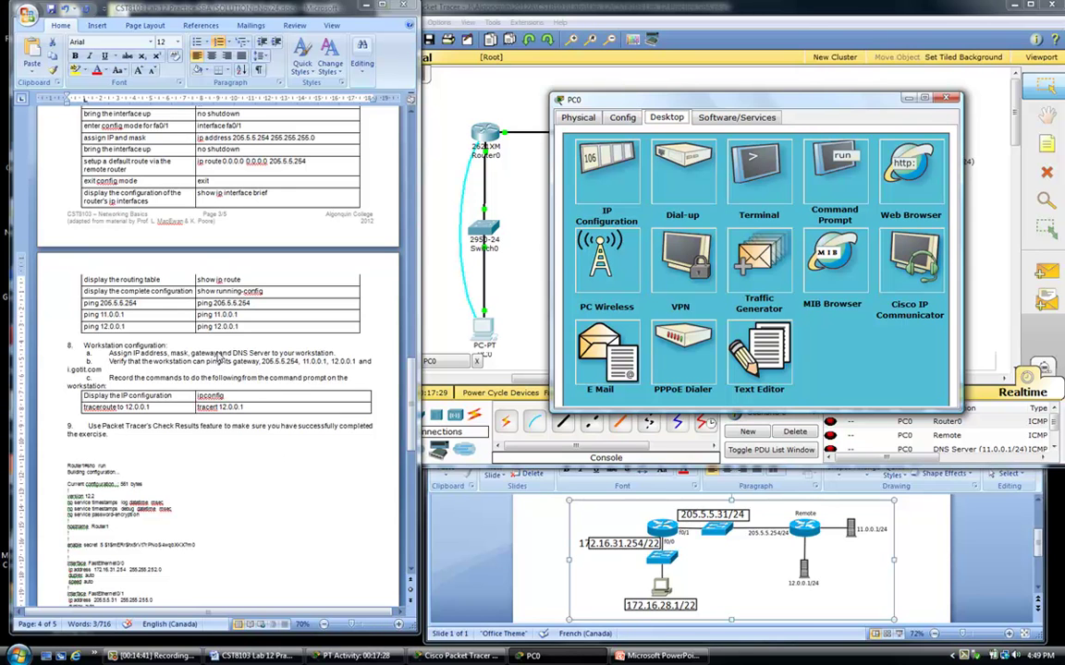
Step: Highlight the workstation ping step in the instructions, then ping 172.16.31.254 from PC0
{"action": "scroll", "coordinate": [192, 323], "scroll_direction": "down", "scroll_amount": 1}
{"action": "left_click", "coordinate": [192, 324]}
{"action": "key", "text": "shift+Home"}
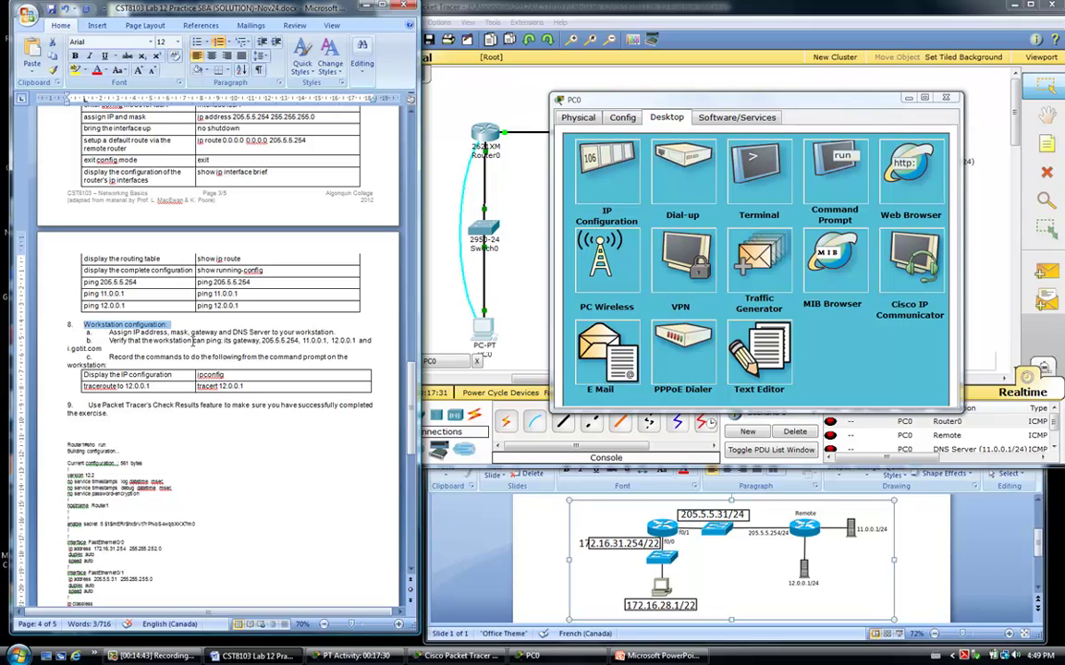
{"action": "left_click_drag", "start_coordinate": [109, 339], "coordinate": [222, 340]}
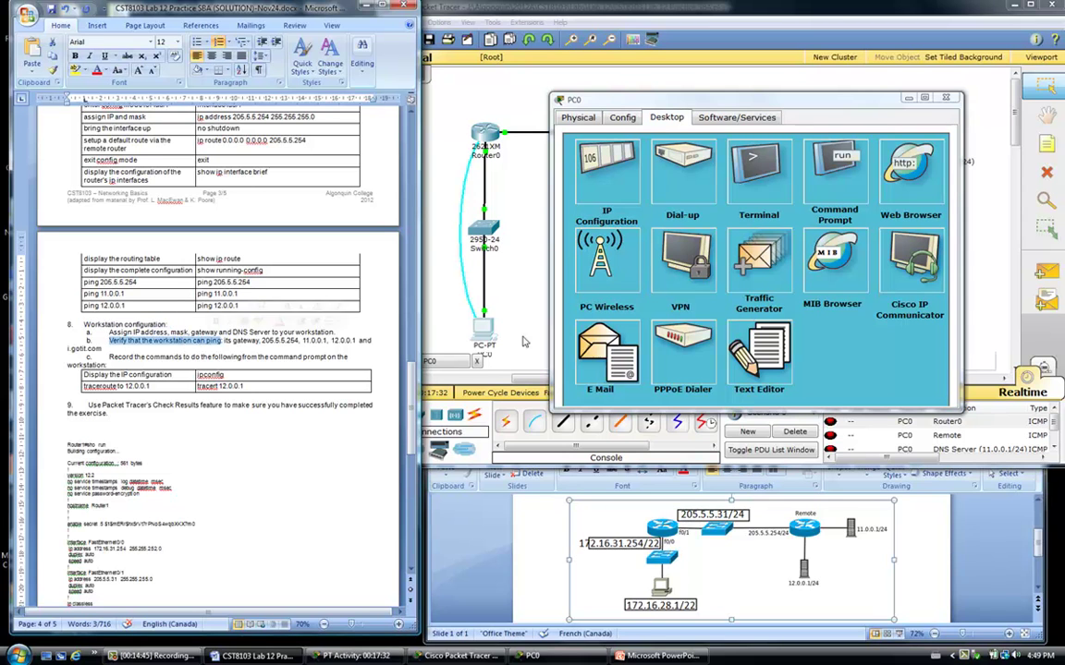
{"action": "left_click", "coordinate": [823, 176]}
{"action": "type", "text": "ping"}
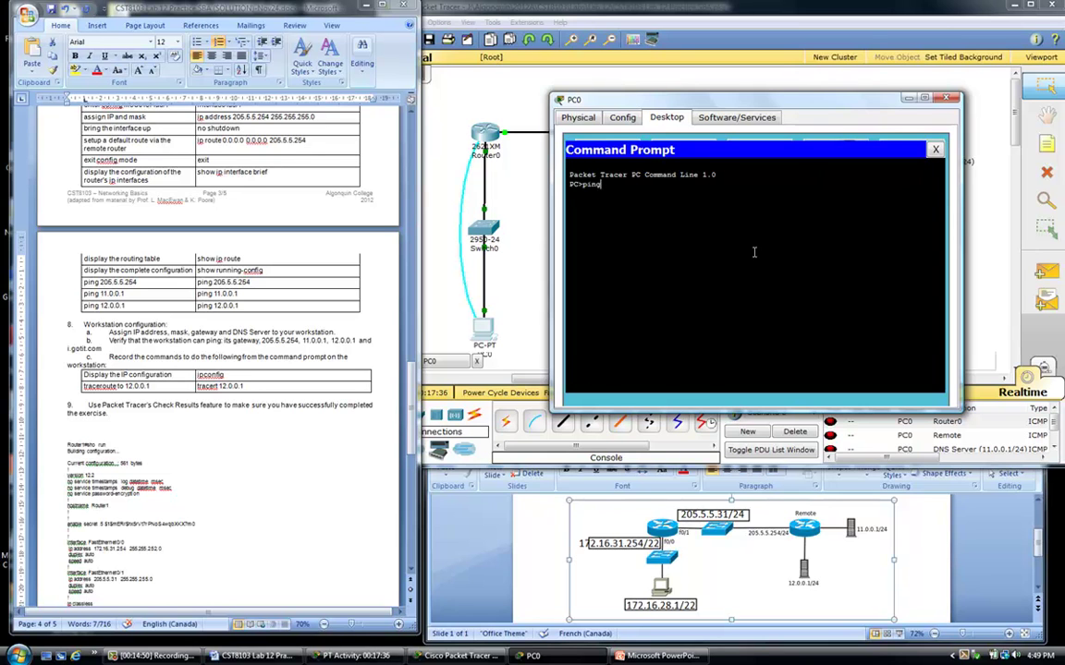
{"action": "type", "text": " 172.16.31.254"}
{"action": "key", "text": "Return"}
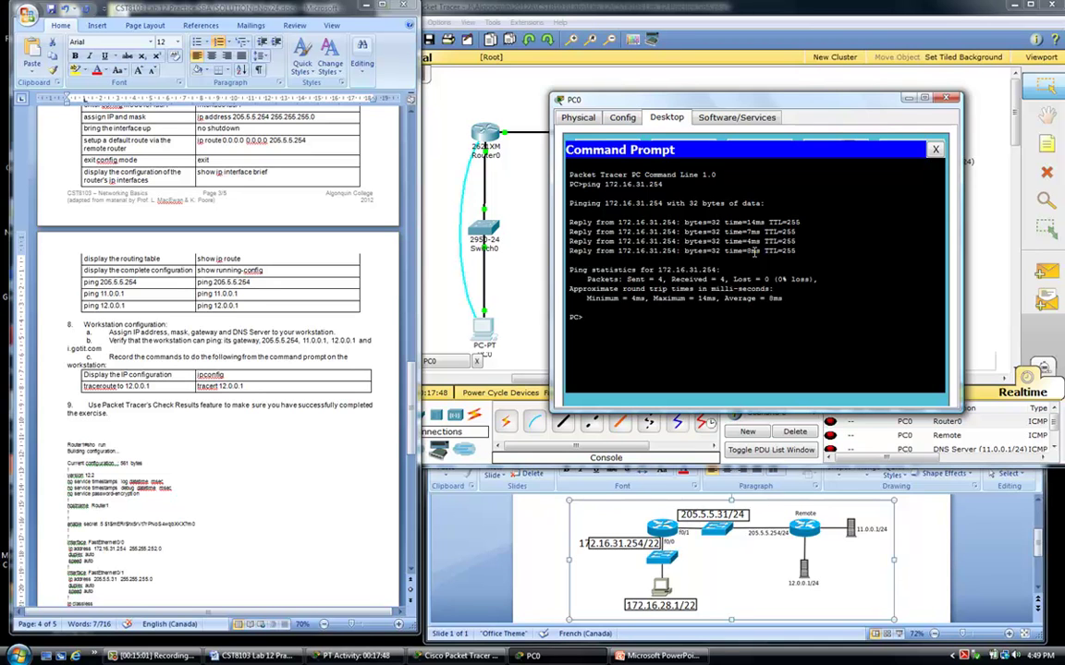
Step: Ping 205.5.5.254, 11.0.0.1 and 12.0.0.1 from PC0's command prompt
{"action": "key", "text": "Up"}
{"action": "key", "text": "BackSpace"}
{"action": "key", "text": "BackSpace"}
{"action": "key", "text": "BackSpace"}
{"action": "type", "text": "205.5.5.254"}
{"action": "key", "text": "Return"}
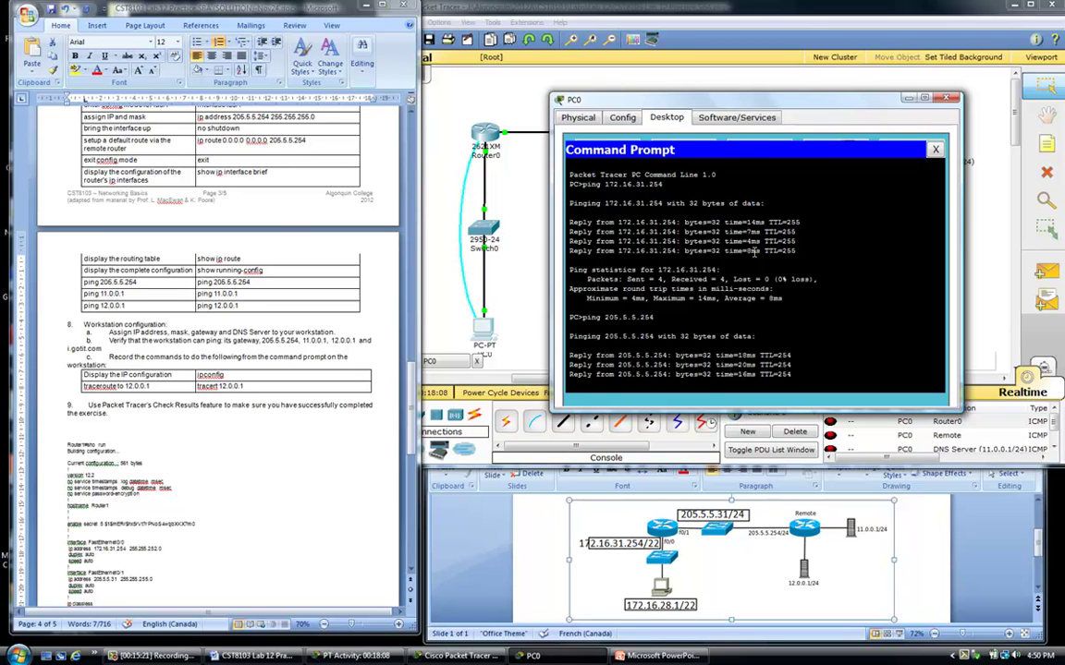
{"action": "type", "text": "ping 205"}
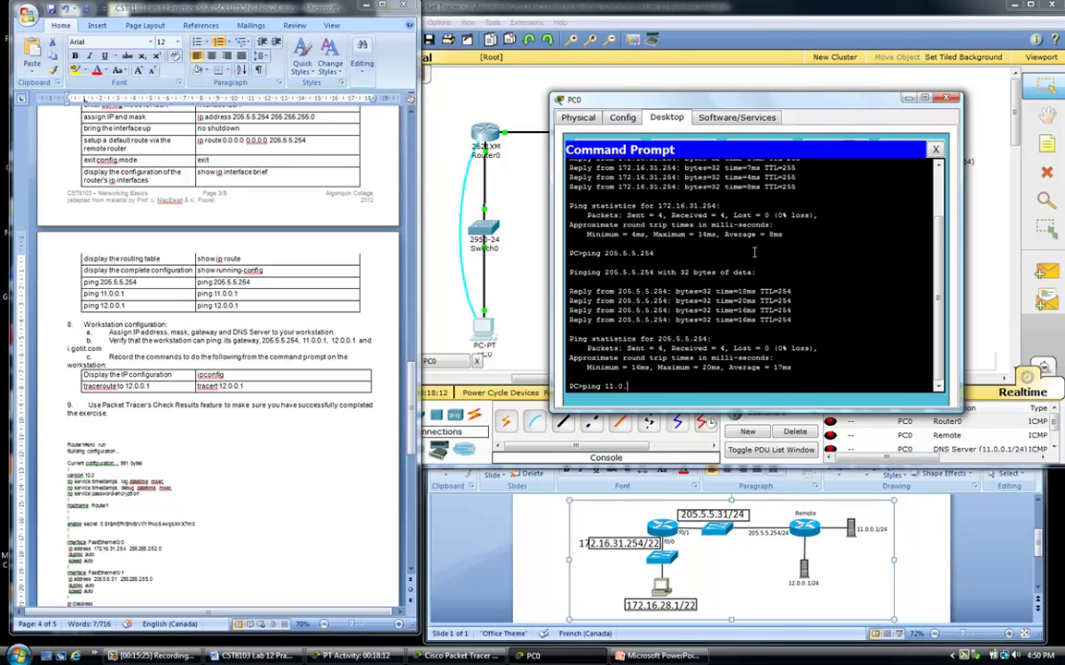
{"action": "key", "text": "Return"}
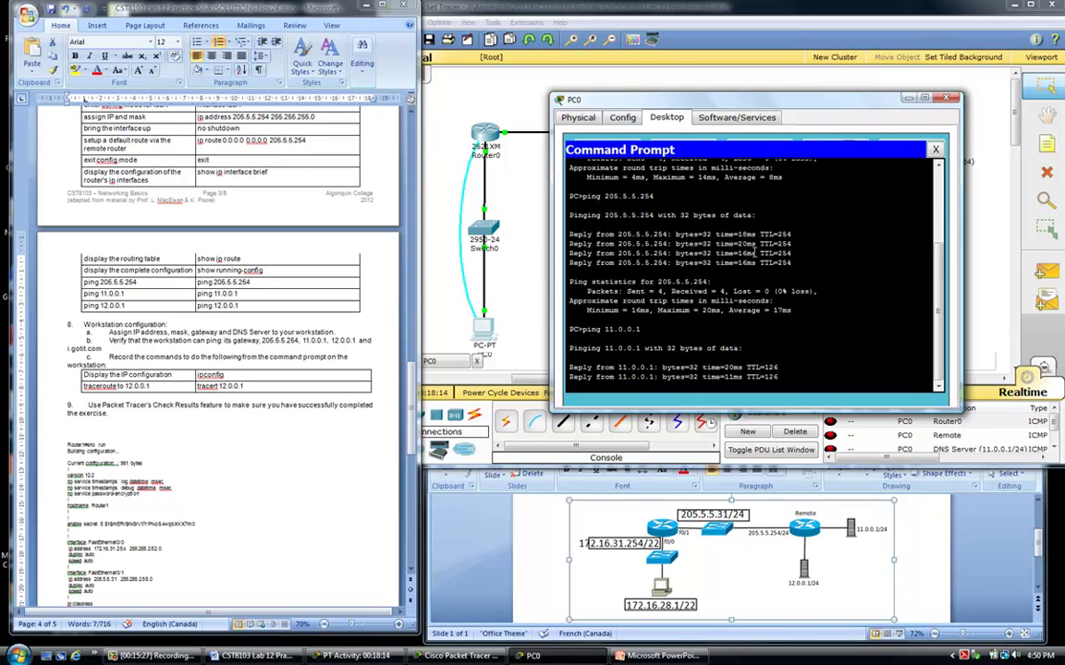
{"action": "key", "text": "Up"}
{"action": "key", "text": "BackSpace"}
{"action": "key", "text": "BackSpace"}
{"action": "key", "text": "BackSpace"}
{"action": "key", "text": "BackSpace"}
{"action": "key", "text": "BackSpace"}
{"action": "key", "text": "BackSpace"}
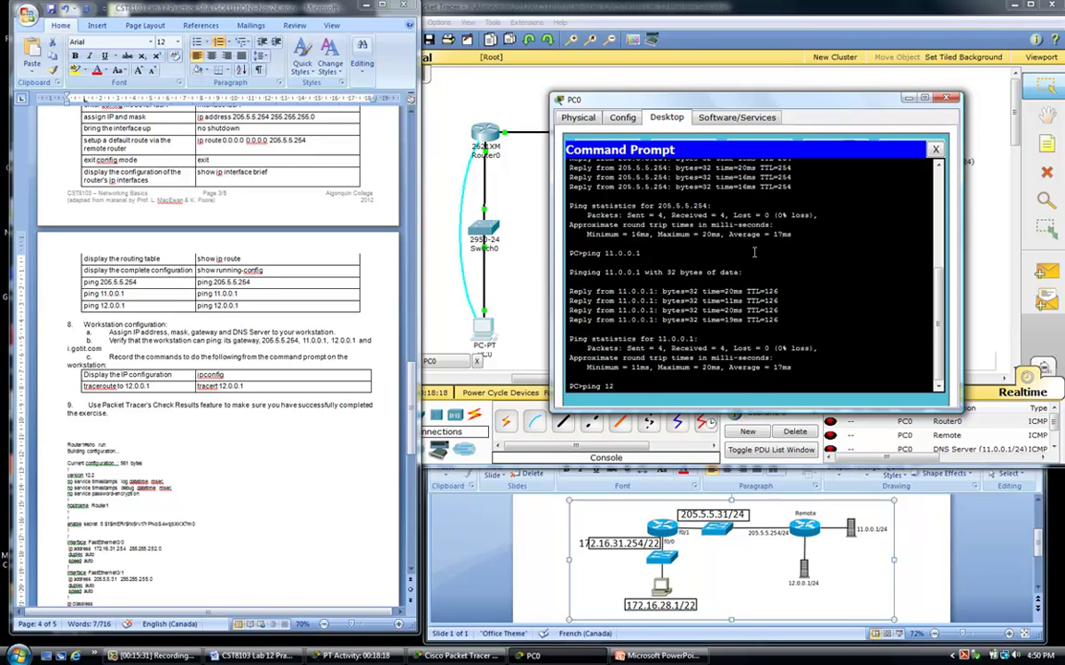
{"action": "type", "text": "2.0.0.1"}
{"action": "key", "text": "Return"}
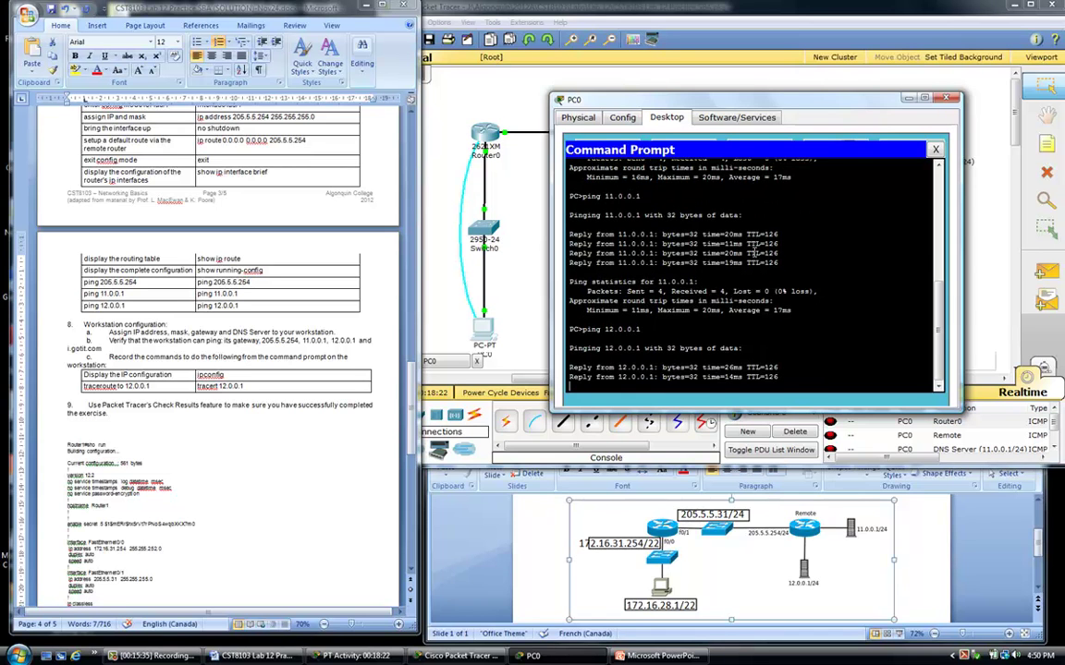
Step: Ping i.gotit.com from PC0, then mark the ping verification step in the instructions
{"action": "key", "text": "Up"}
{"action": "key", "text": "BackSpace"}
{"action": "key", "text": "BackSpace"}
{"action": "key", "text": "BackSpace"}
{"action": "key", "text": "BackSpace"}
{"action": "key", "text": "BackSpace"}
{"action": "type", "text": "ing i.gotit.com"}
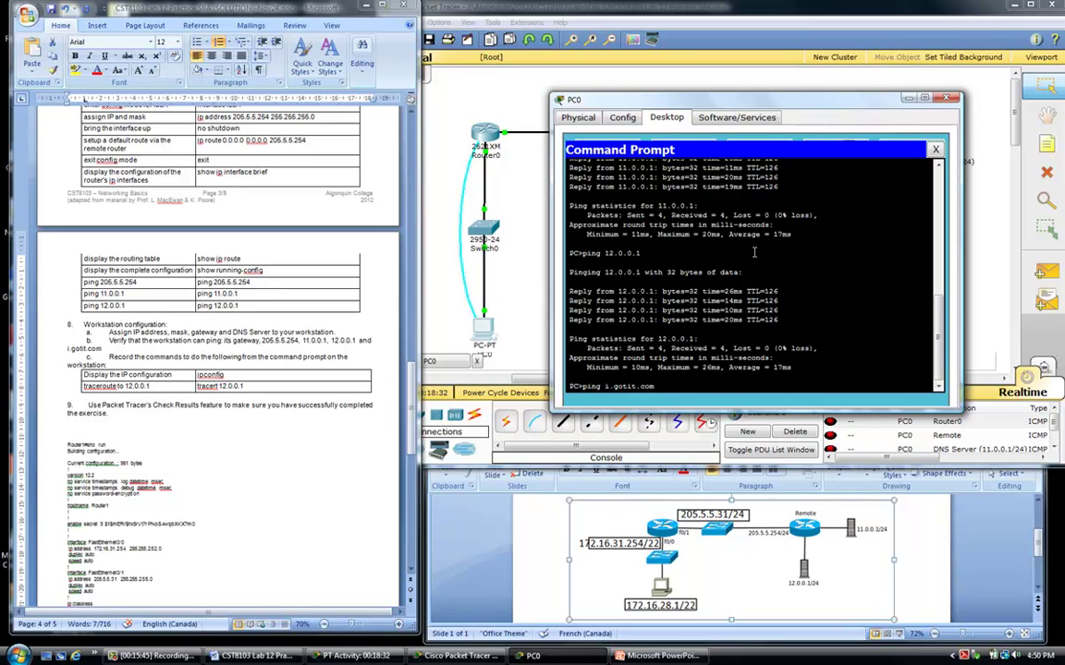
{"action": "key", "text": "Return"}
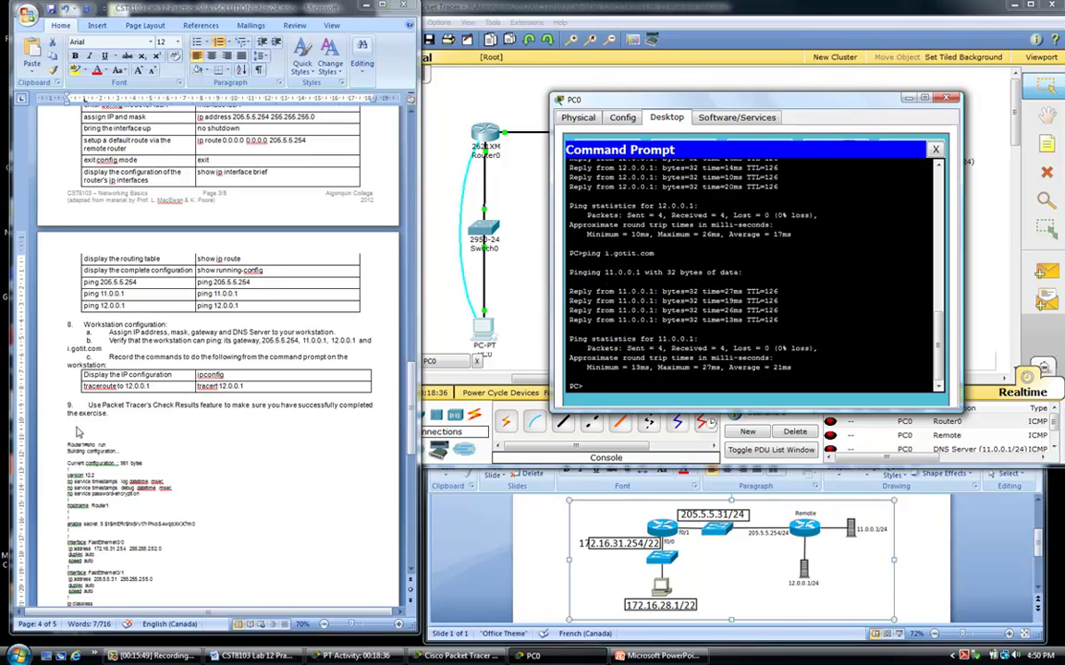
{"action": "left_click", "coordinate": [99, 354]}
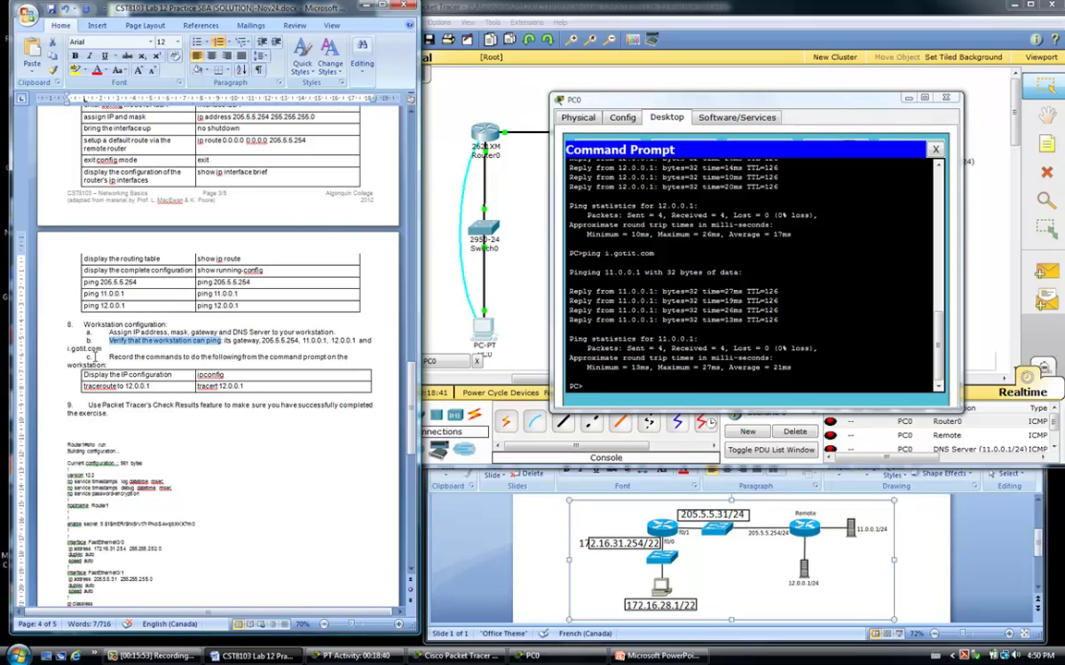
{"action": "left_click", "coordinate": [88, 356]}
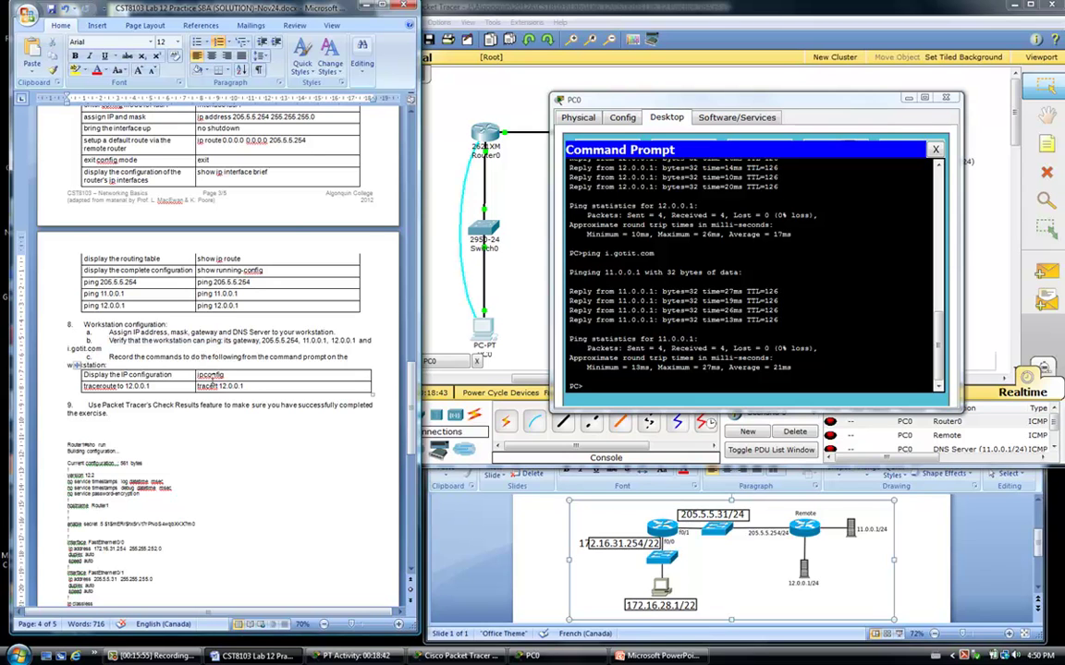
{"action": "left_click", "coordinate": [391, 384]}
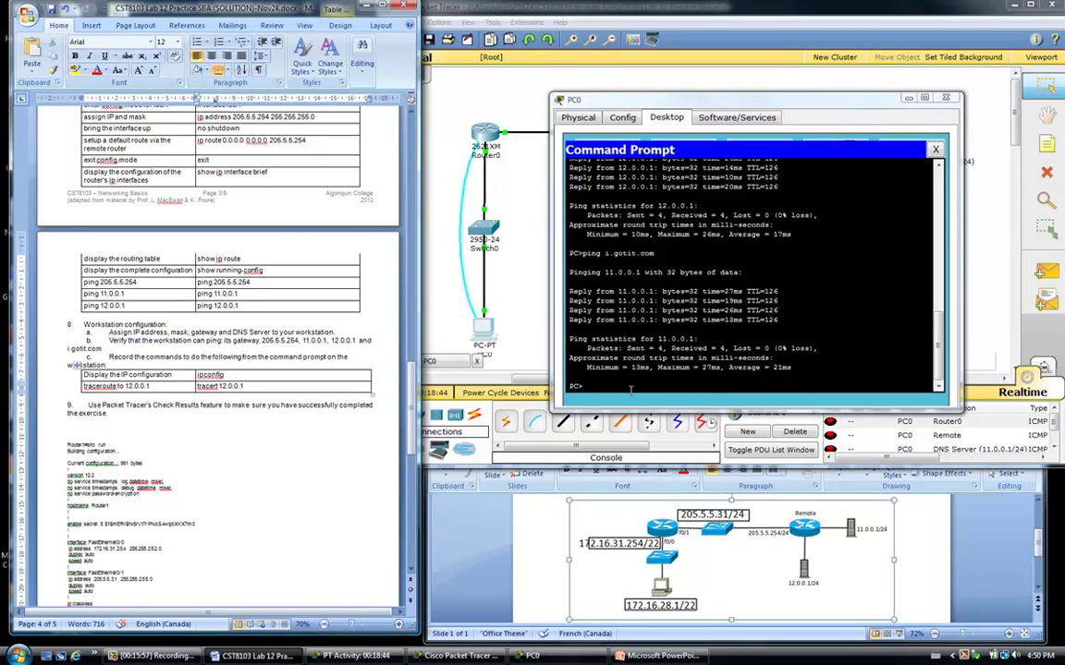
{"action": "left_click", "coordinate": [665, 369]}
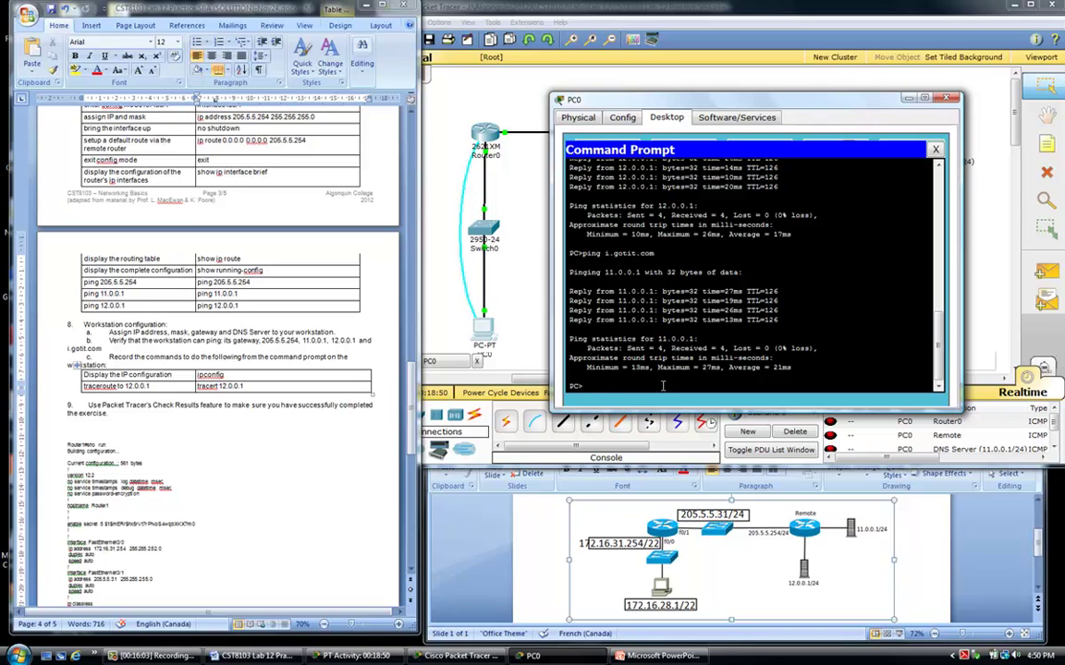
{"action": "type", "text": "ipconfig"}
{"action": "key", "text": "Return"}
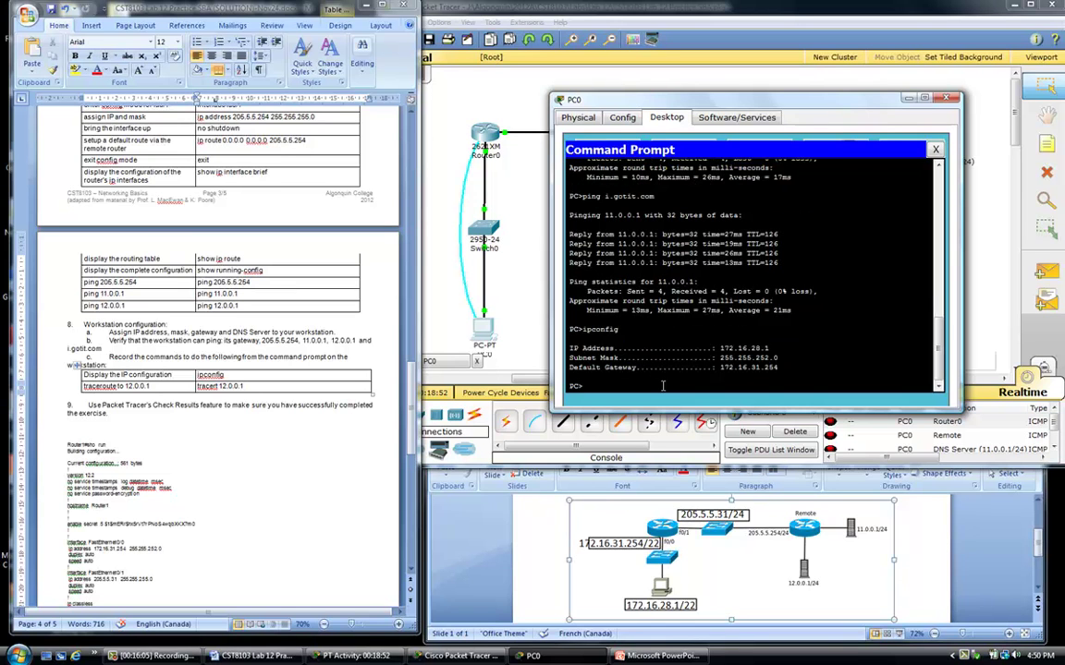
{"action": "type", "text": "tracert 12.0.0.1"}
{"action": "key", "text": "Return"}
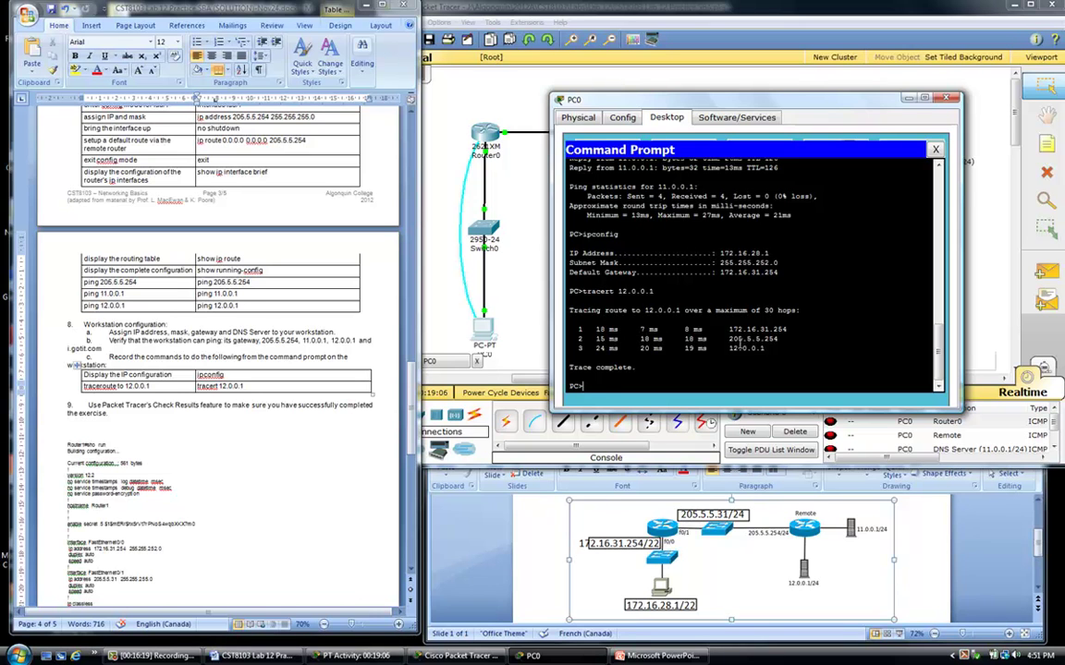
{"action": "left_click_drag", "start_coordinate": [729, 348], "coordinate": [766, 349]}
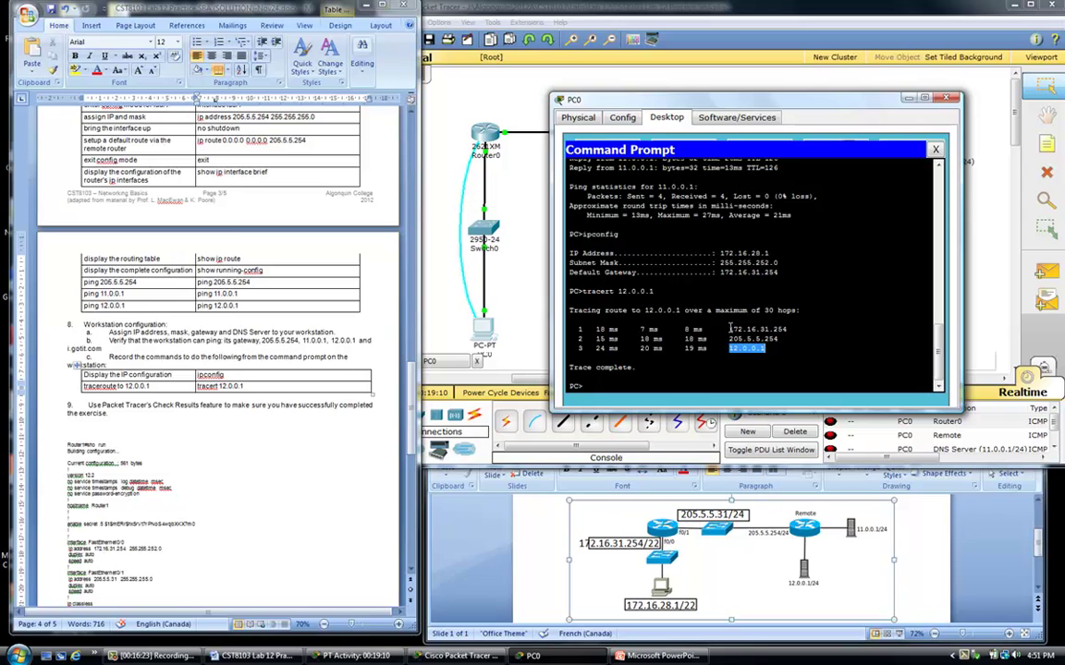
{"action": "left_click_drag", "start_coordinate": [729, 329], "coordinate": [792, 329]}
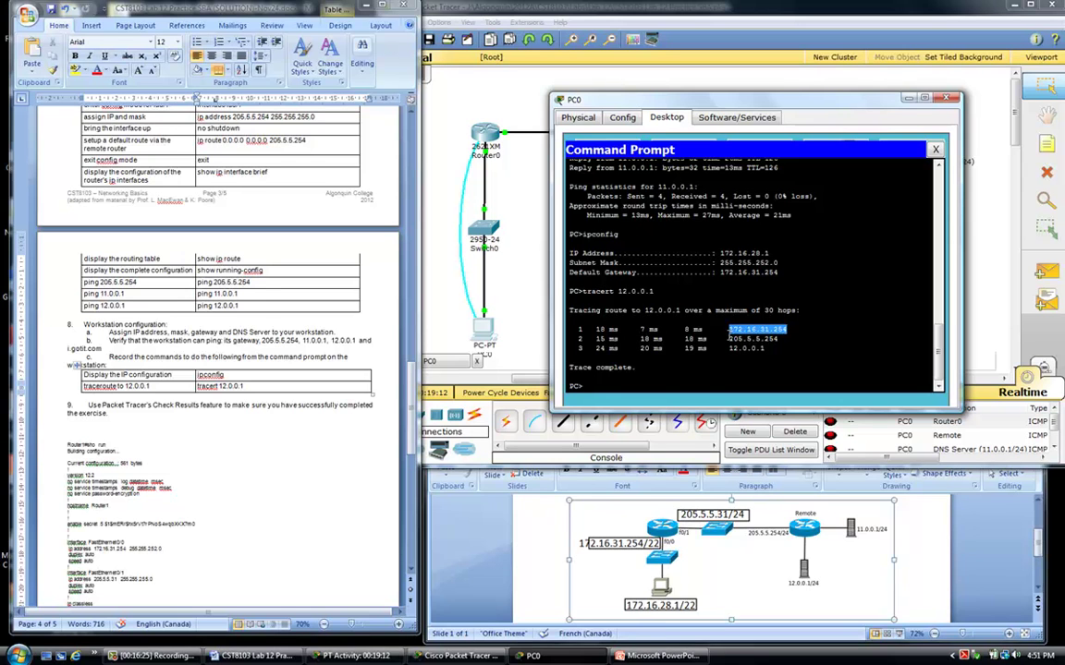
{"action": "left_click", "coordinate": [729, 329]}
{"action": "left_click_drag", "start_coordinate": [729, 329], "coordinate": [777, 338]}
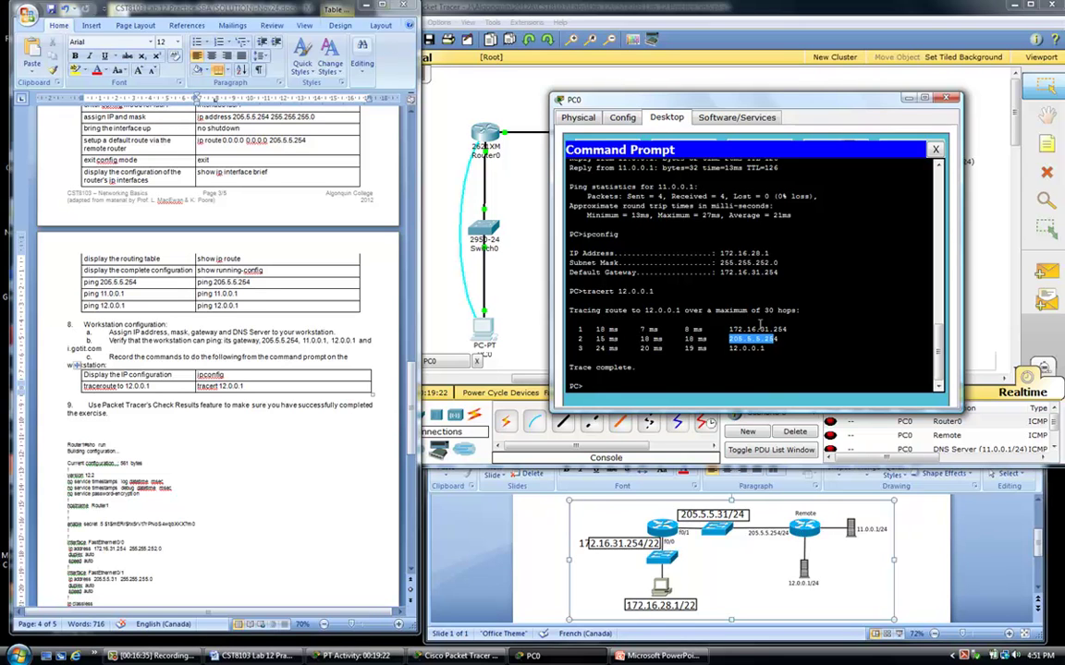
{"action": "left_click", "coordinate": [760, 345]}
{"action": "left_click_drag", "start_coordinate": [728, 349], "coordinate": [762, 352]}
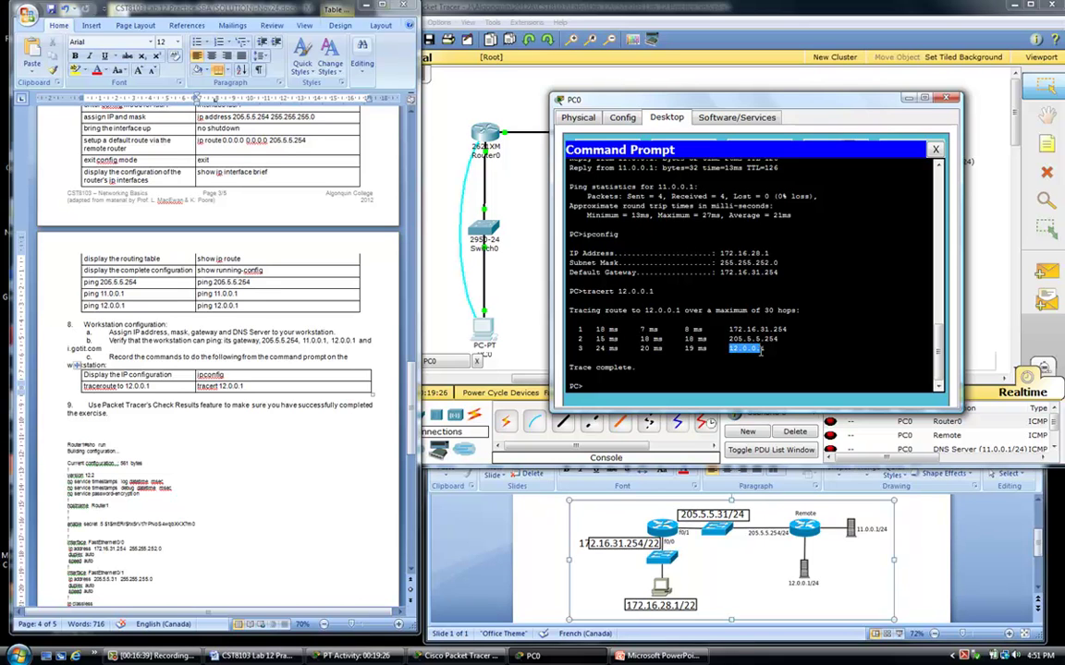
{"action": "left_click", "coordinate": [685, 359]}
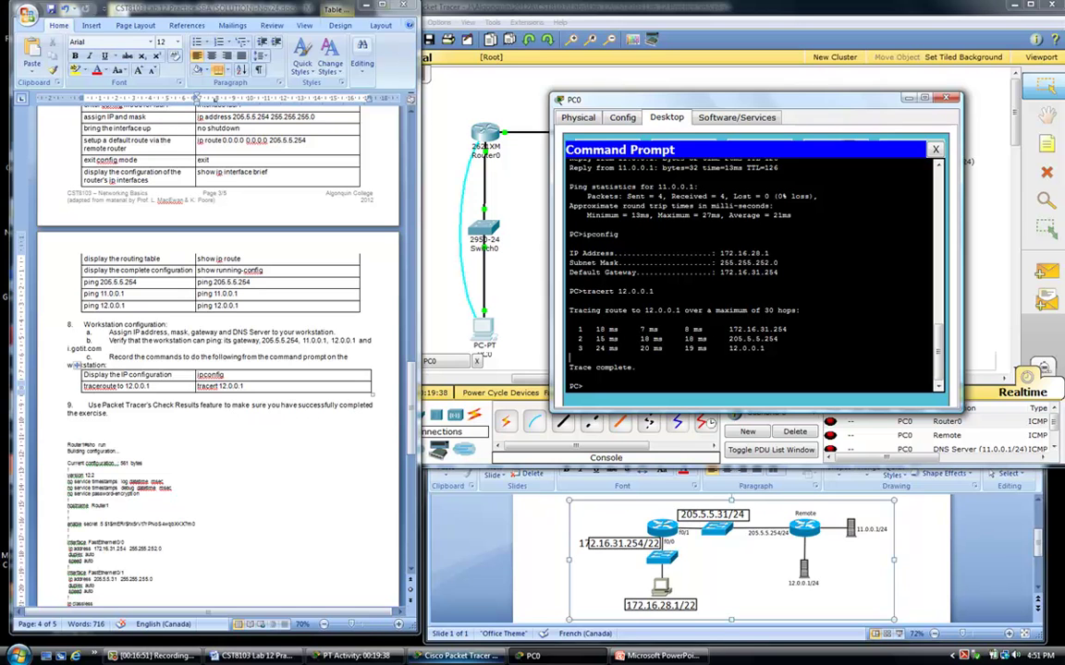
Step: Check Results in the PT Activity window and scroll through the 23 assessment items
{"action": "key", "text": "alt+Tab"}
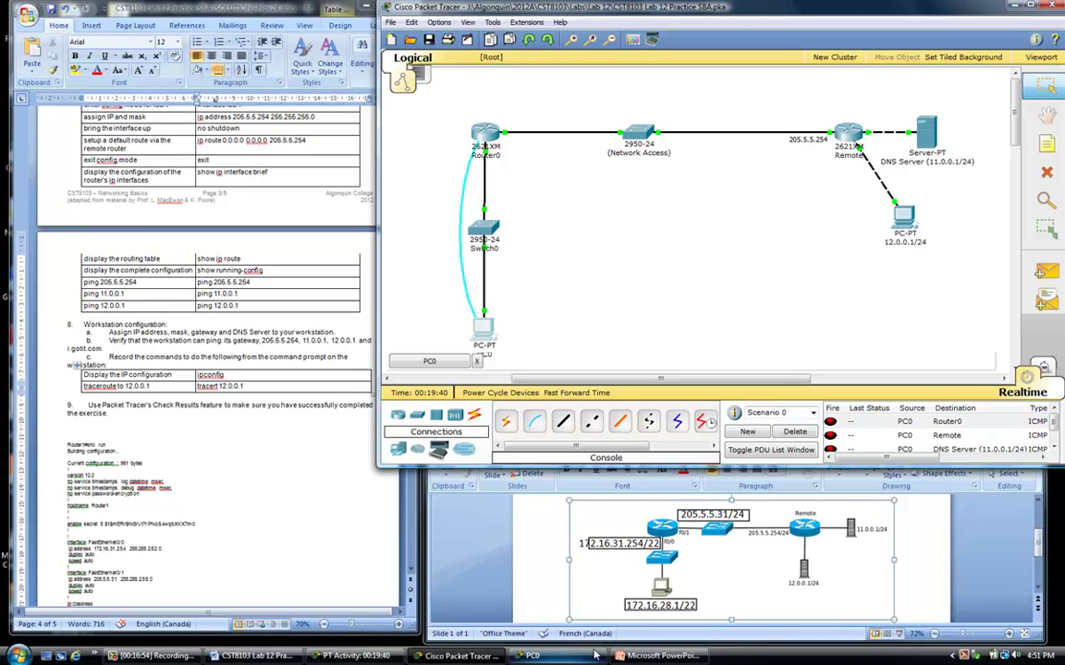
{"action": "left_click", "coordinate": [356, 655]}
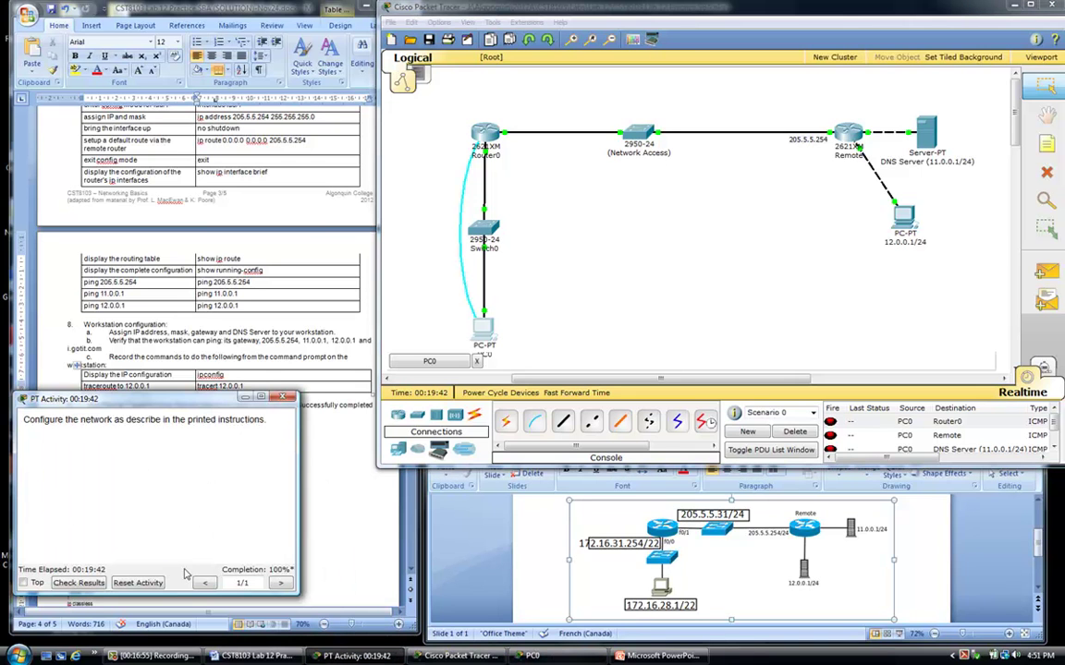
{"action": "left_click", "coordinate": [79, 582]}
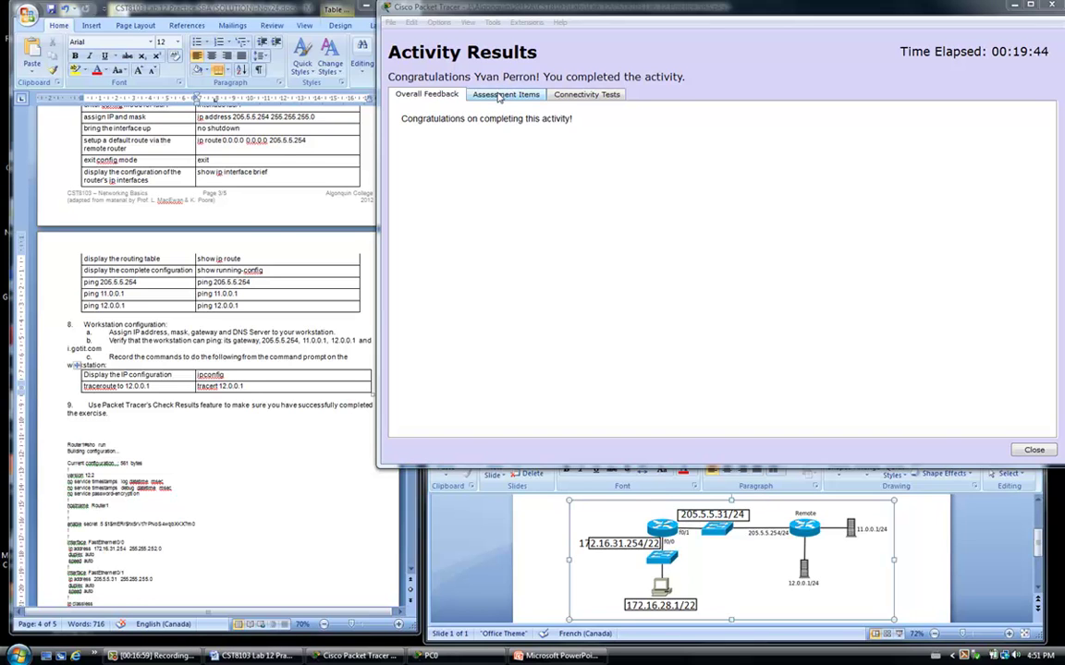
{"action": "left_click_drag", "start_coordinate": [401, 118], "coordinate": [518, 108]}
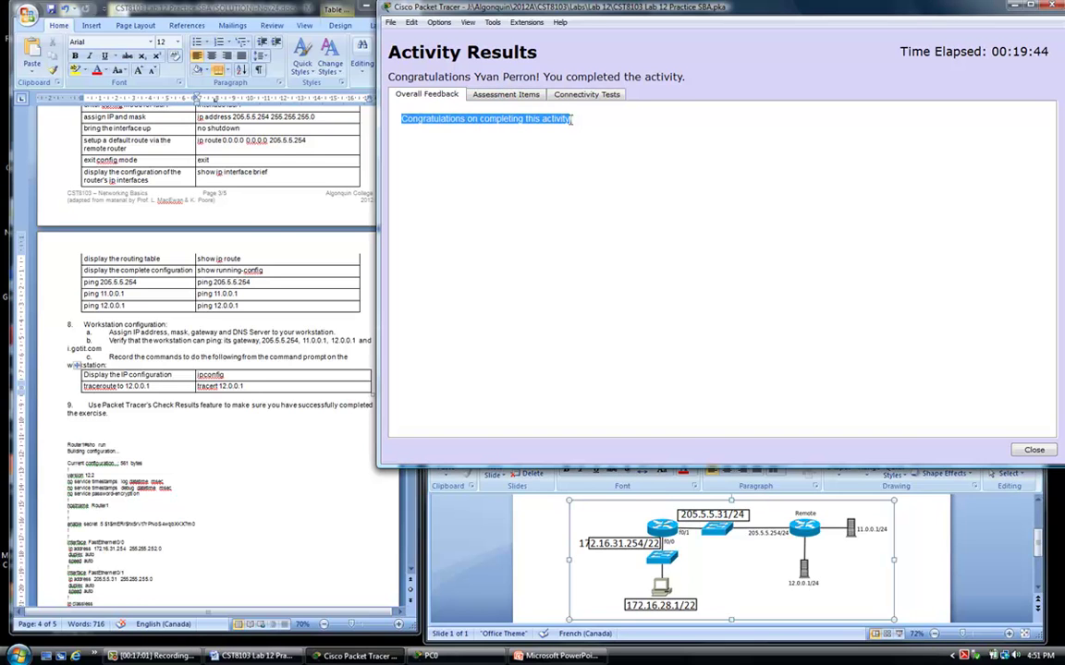
{"action": "left_click", "coordinate": [524, 97]}
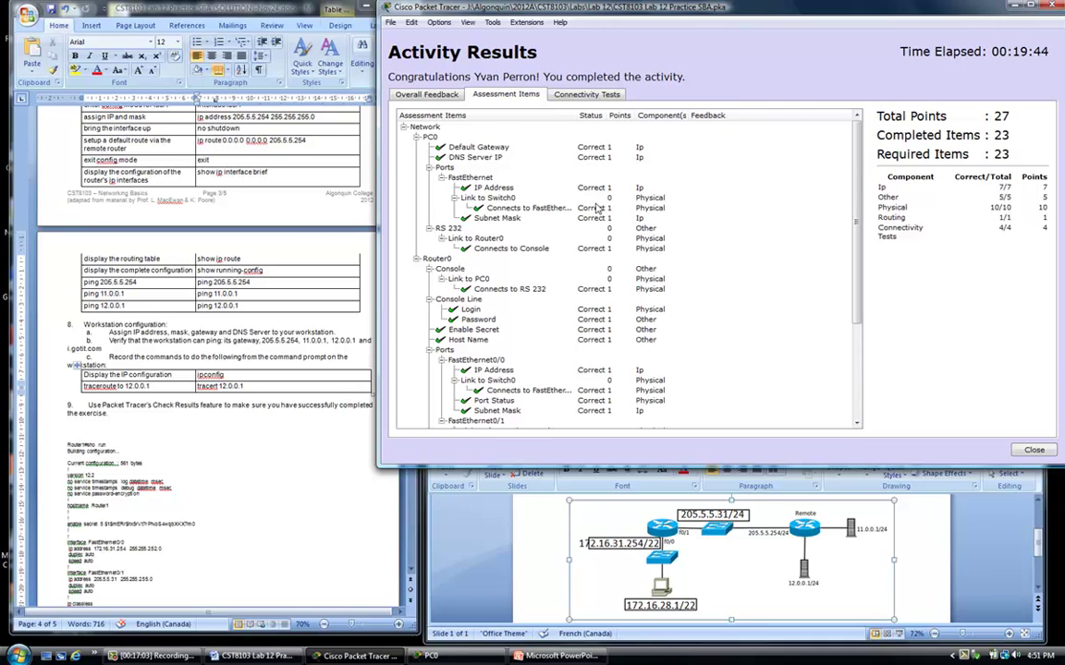
{"action": "scroll", "coordinate": [599, 210], "scroll_direction": "down", "scroll_amount": 5}
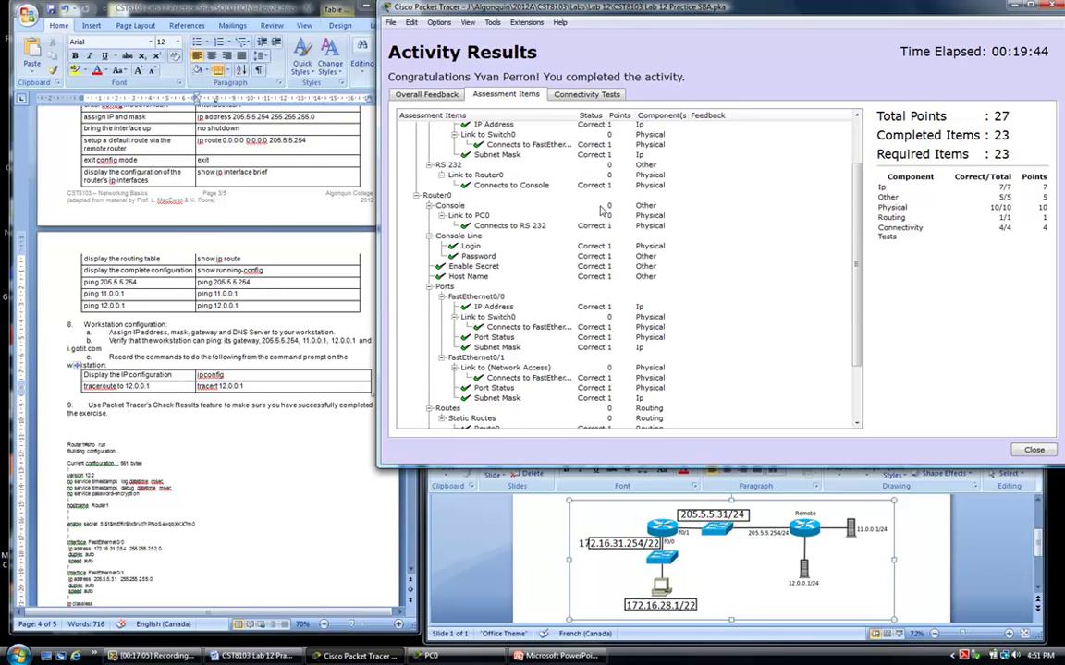
{"action": "scroll", "coordinate": [599, 210], "scroll_direction": "up", "scroll_amount": 5}
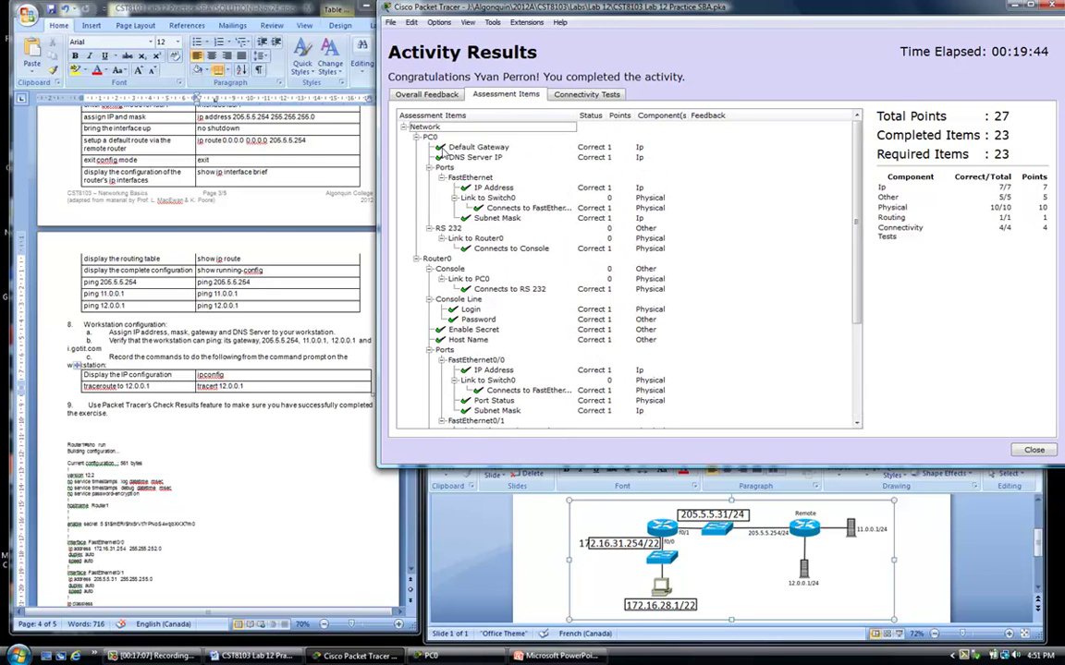
{"action": "scroll", "coordinate": [475, 184], "scroll_direction": "down", "scroll_amount": 5}
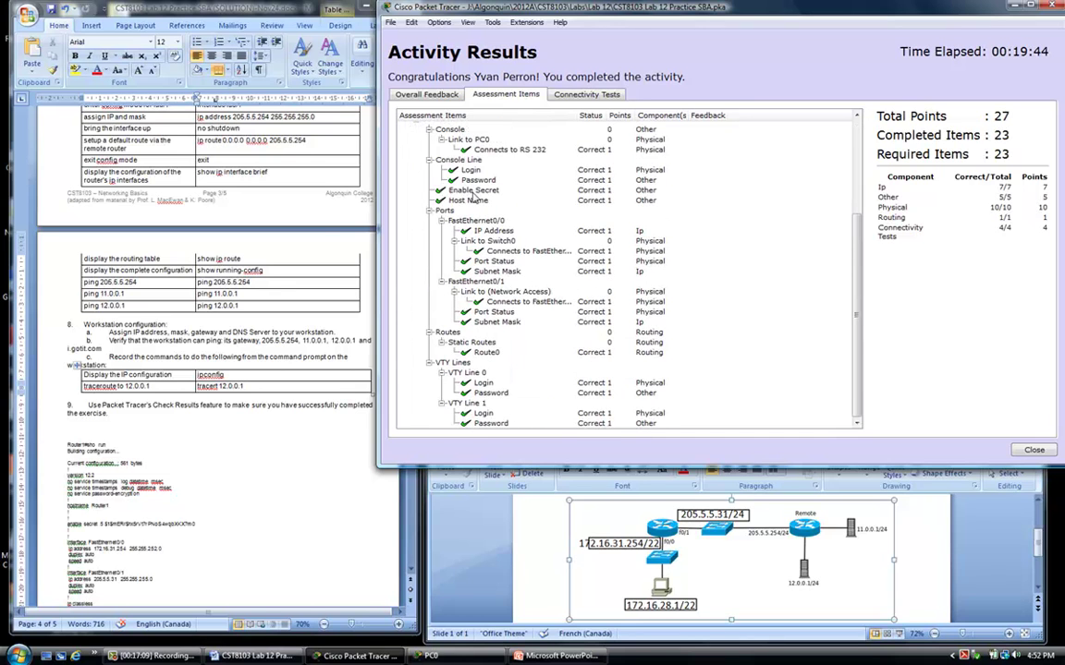
{"action": "scroll", "coordinate": [475, 194], "scroll_direction": "up", "scroll_amount": 5}
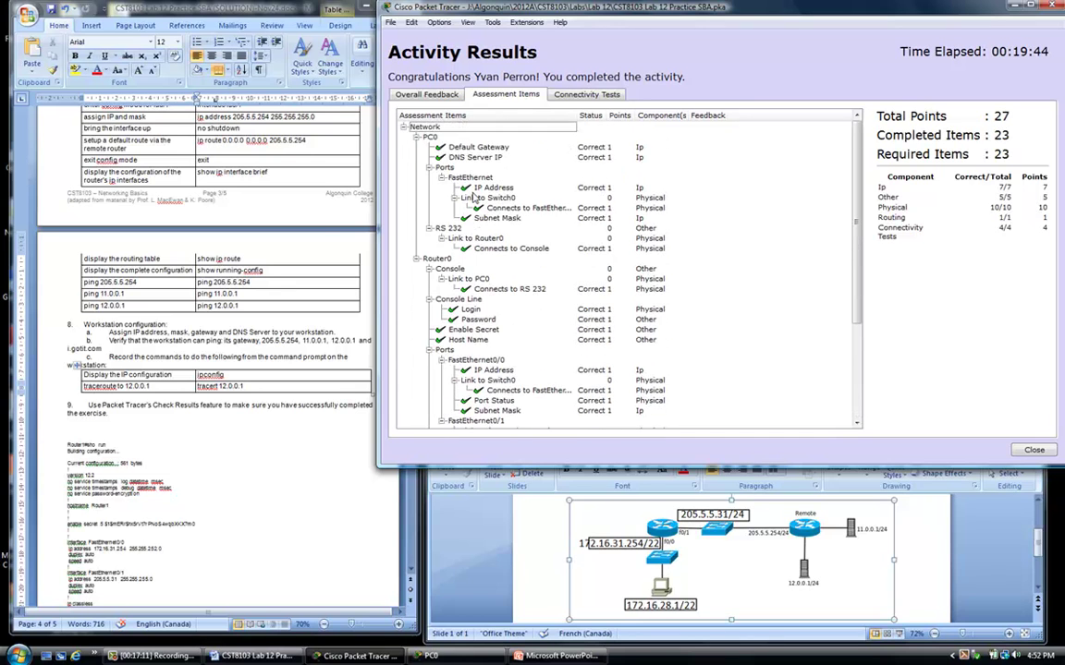
{"action": "scroll", "coordinate": [475, 195], "scroll_direction": "down", "scroll_amount": 5}
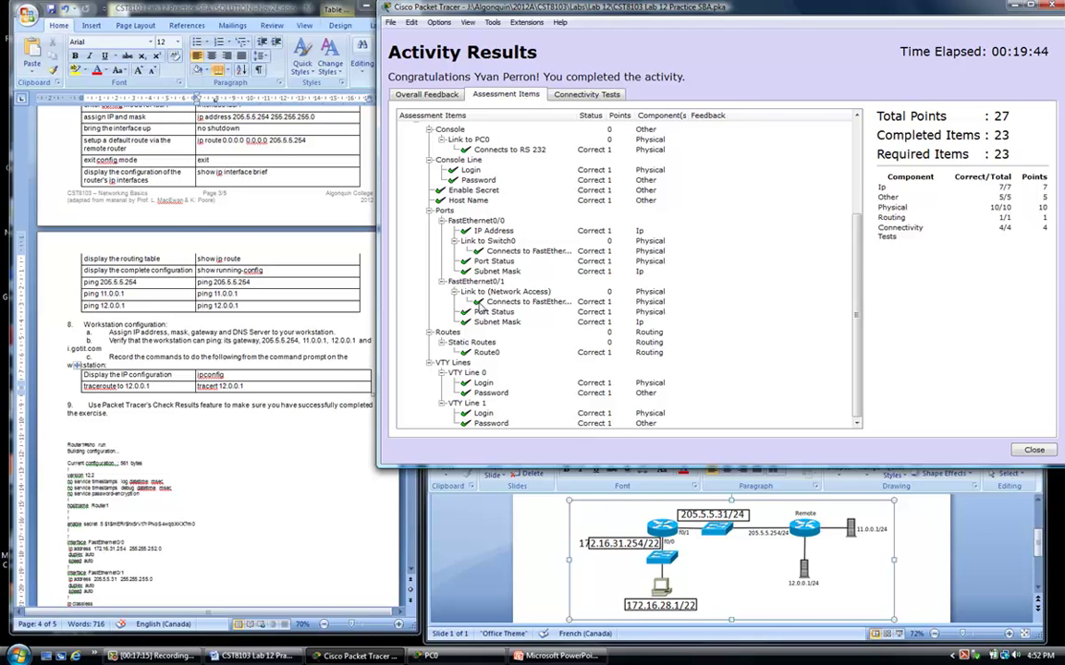
{"action": "scroll", "coordinate": [431, 280], "scroll_direction": "up", "scroll_amount": 5}
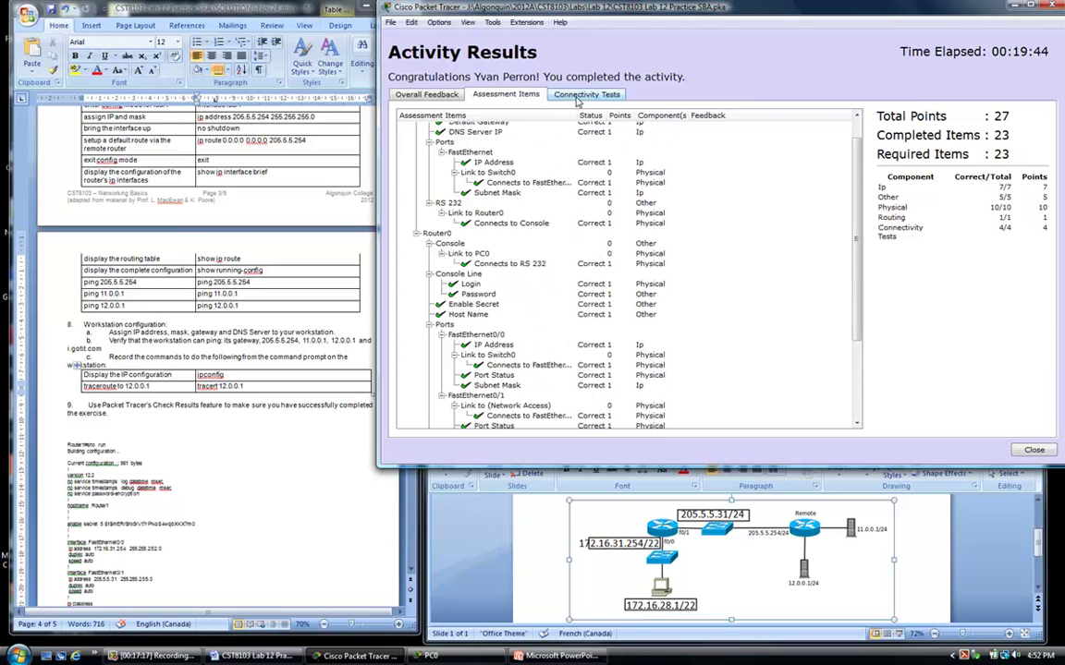
Step: Review the four connectivity tests and overall feedback, then close the Activity Results
{"action": "left_click", "coordinate": [578, 94]}
{"action": "left_click", "coordinate": [436, 141]}
{"action": "left_click", "coordinate": [438, 153]}
{"action": "left_click", "coordinate": [443, 170]}
{"action": "left_click", "coordinate": [438, 153]}
{"action": "left_click", "coordinate": [436, 141]}
{"action": "left_click", "coordinate": [420, 95]}
{"action": "left_click", "coordinate": [491, 96]}
{"action": "left_click", "coordinate": [1033, 450]}
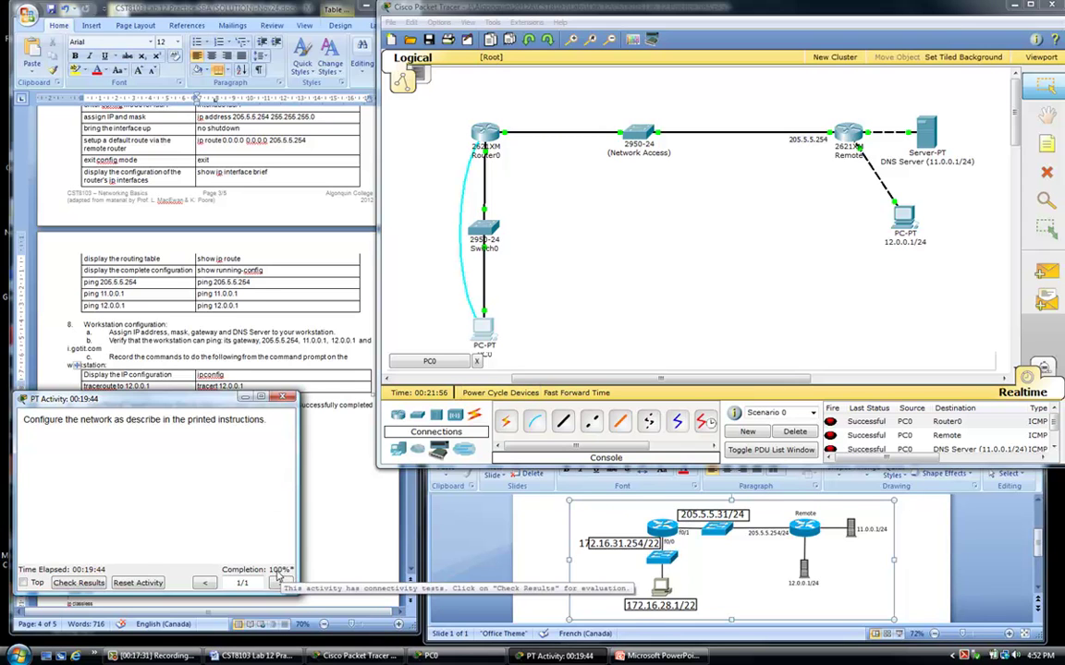
Step: Rerun Check Results and switch between the Assessment Items and congratulations Overall Feedback
{"action": "left_click_drag", "start_coordinate": [210, 401], "coordinate": [229, 403]}
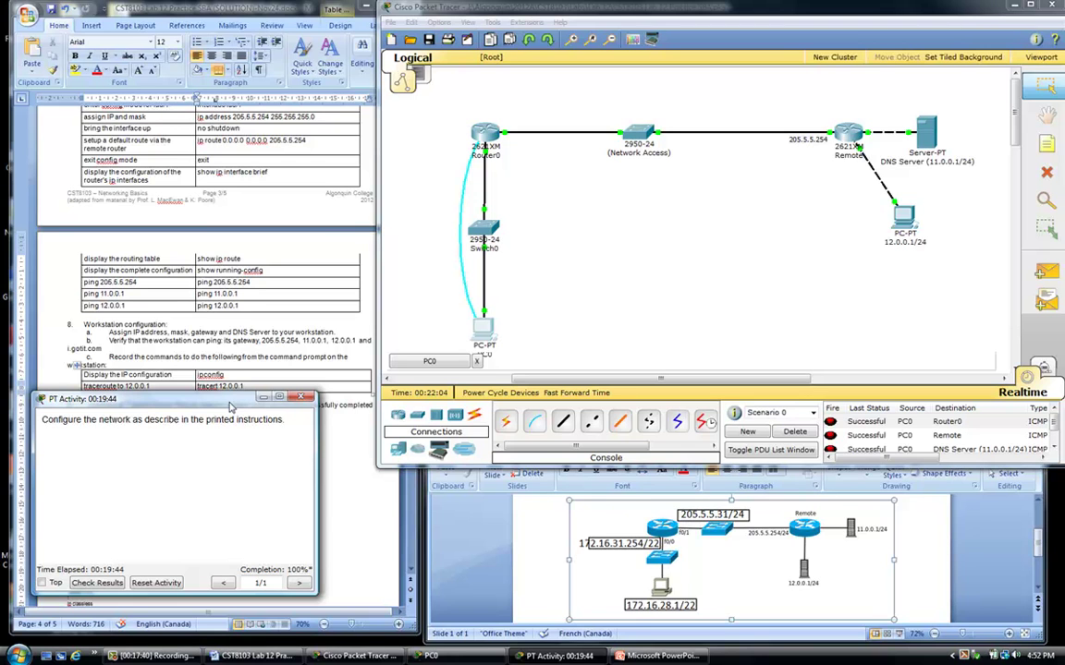
{"action": "left_click", "coordinate": [97, 582]}
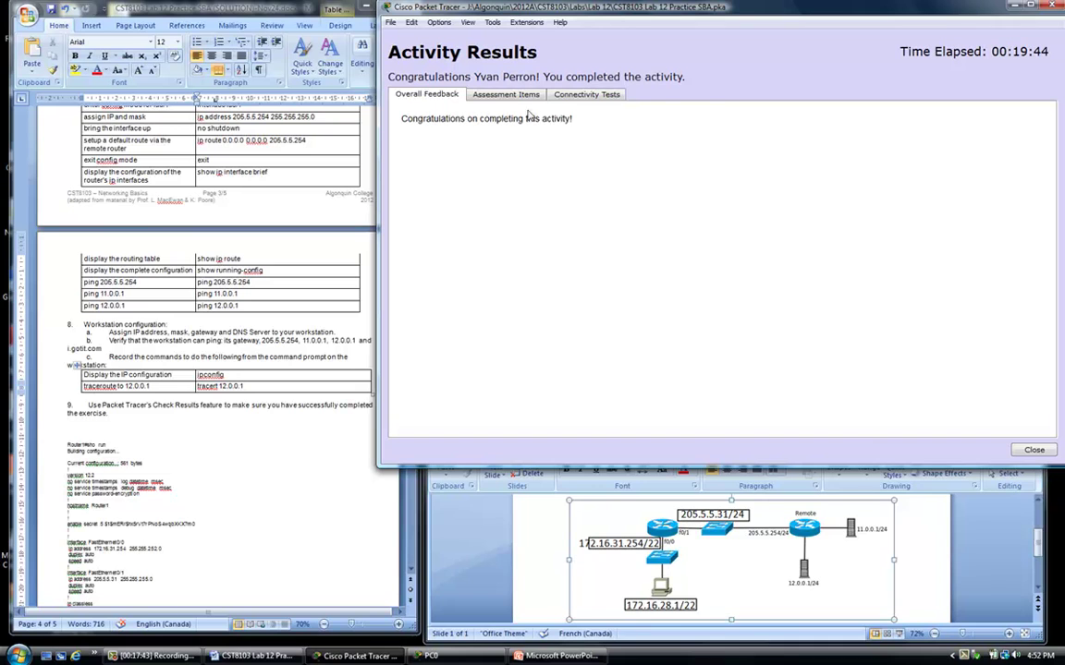
{"action": "left_click", "coordinate": [520, 94]}
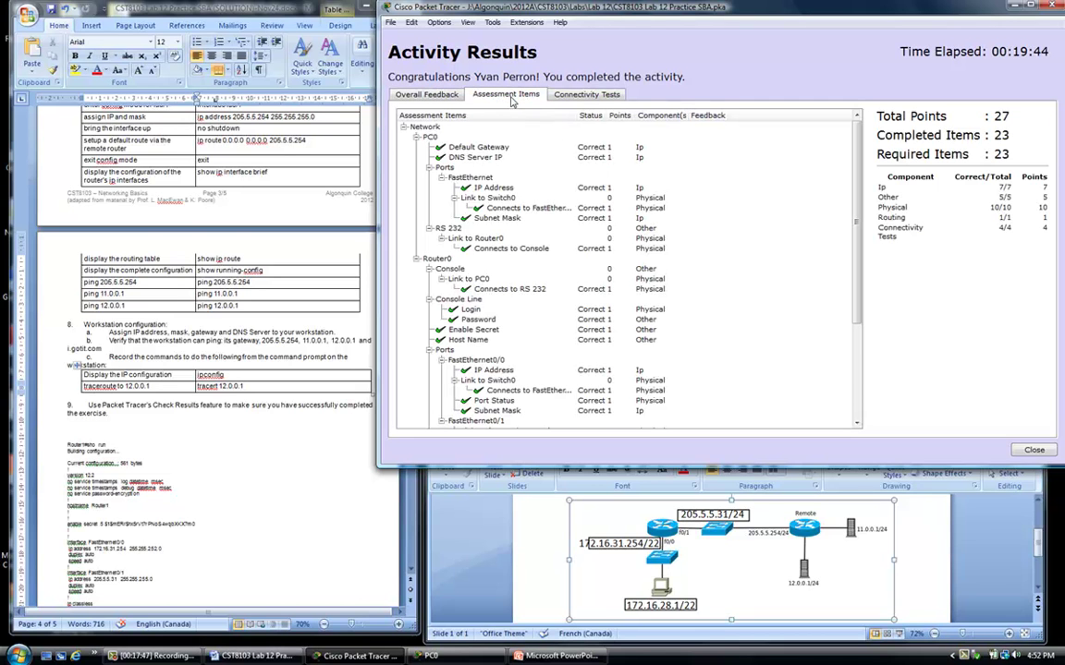
{"action": "scroll", "coordinate": [584, 305], "scroll_direction": "down", "scroll_amount": 5}
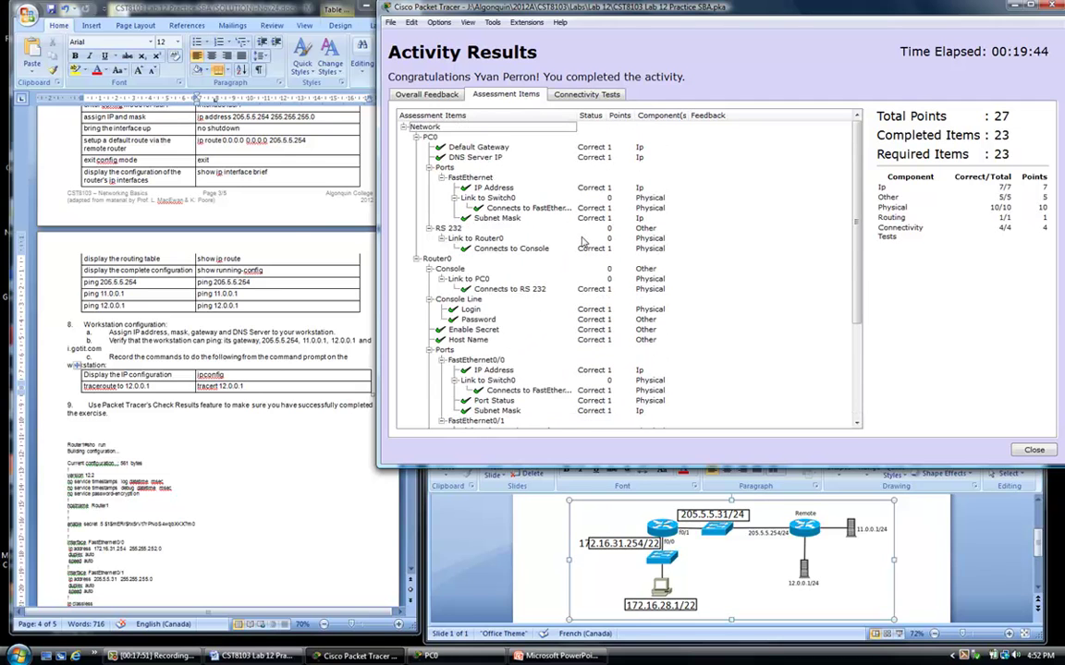
{"action": "scroll", "coordinate": [858, 185], "scroll_direction": "down", "scroll_amount": 5}
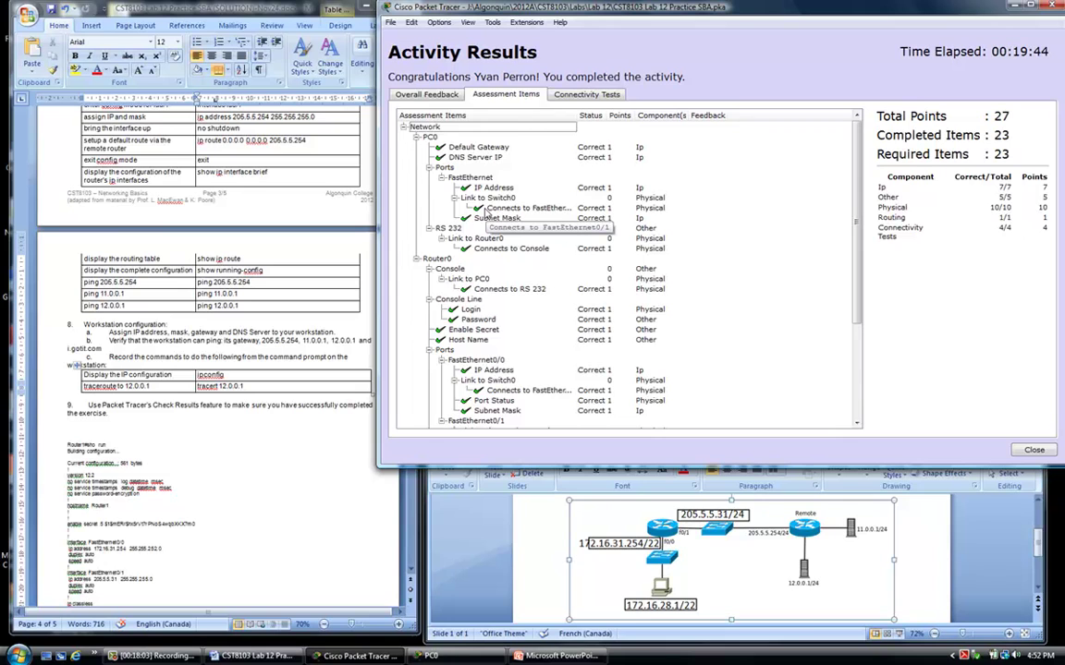
{"action": "left_click", "coordinate": [454, 96]}
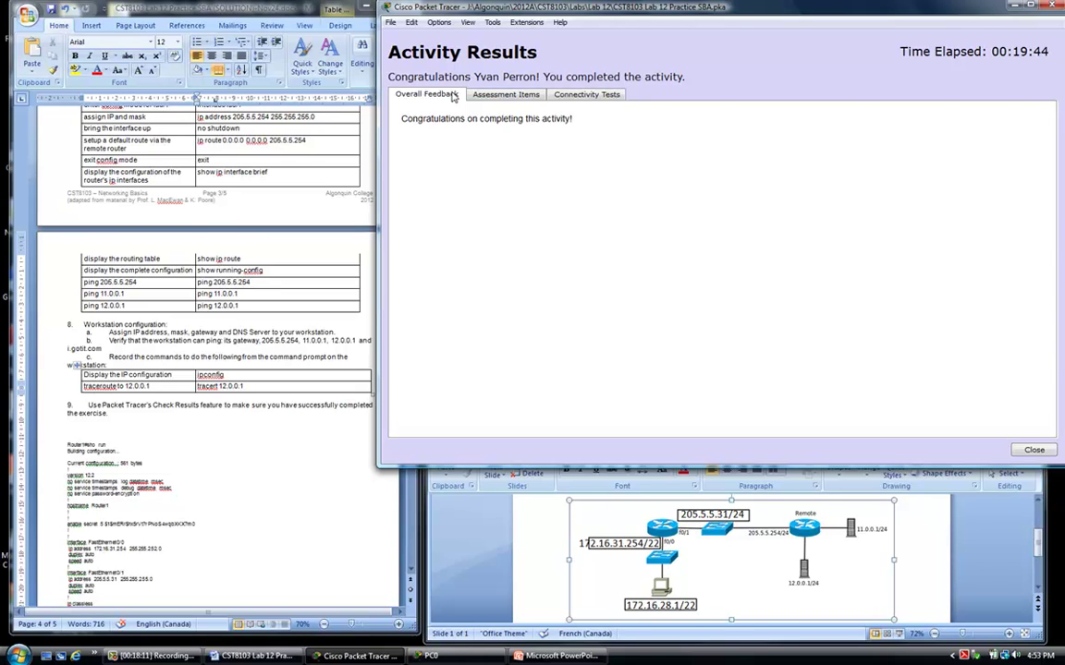
{"action": "left_click", "coordinate": [474, 96]}
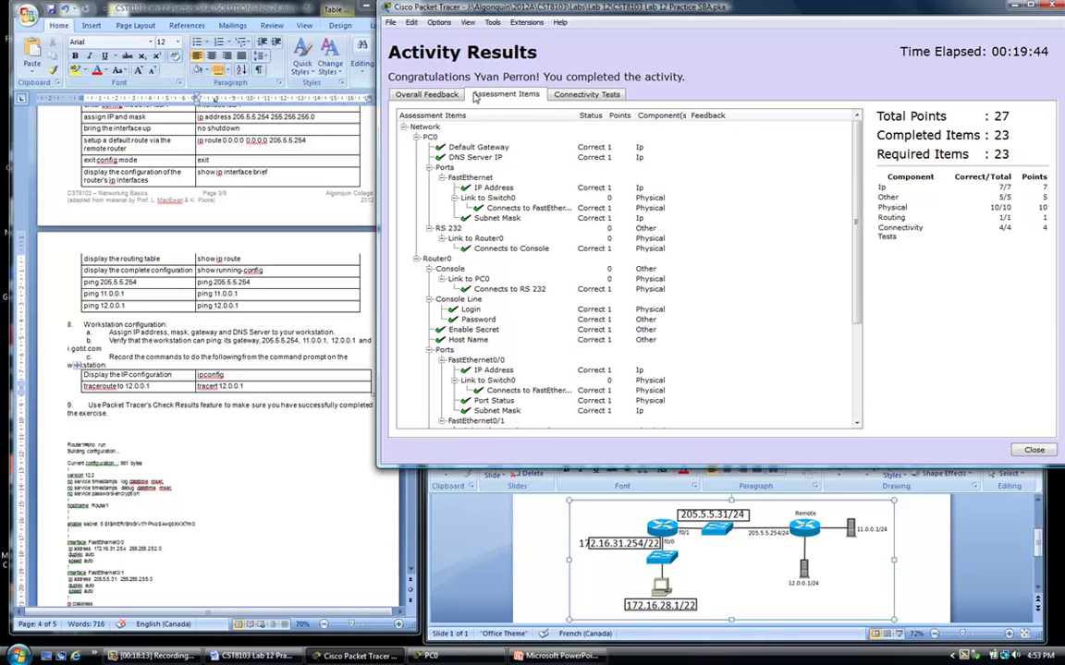
{"action": "left_click", "coordinate": [451, 97]}
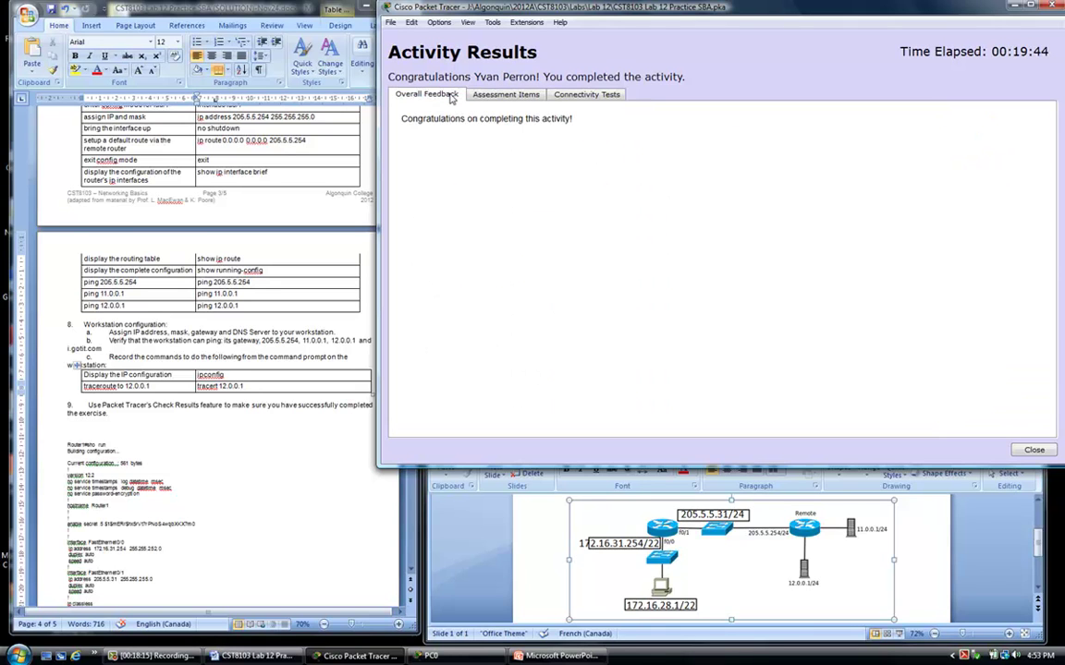